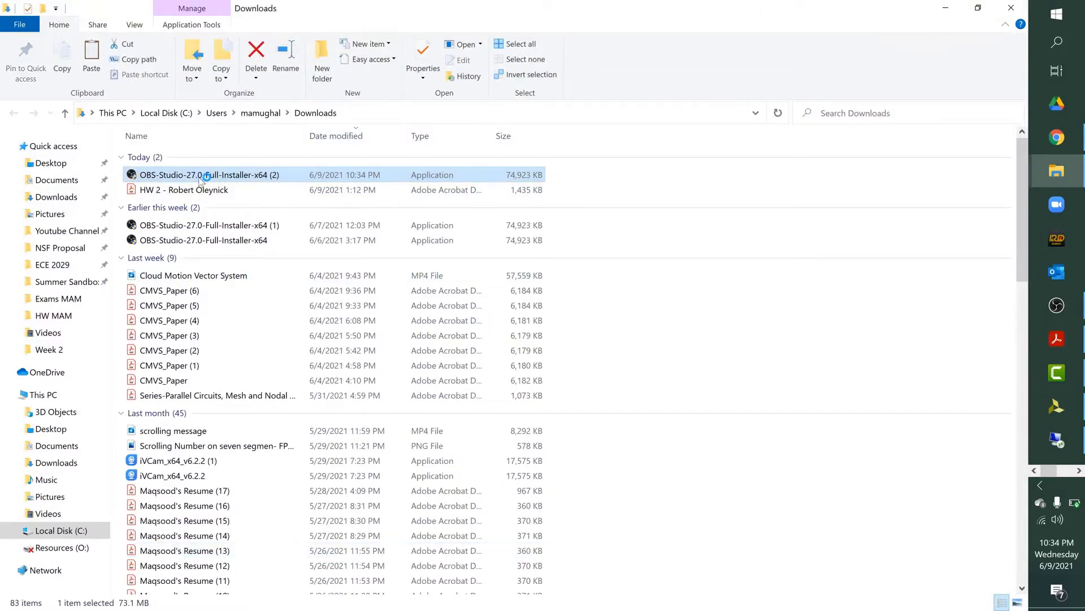
Step: Accept the license terms and install OBS Studio 27.0 in C:\Program Files\obs-studio\
left_click(608, 432)
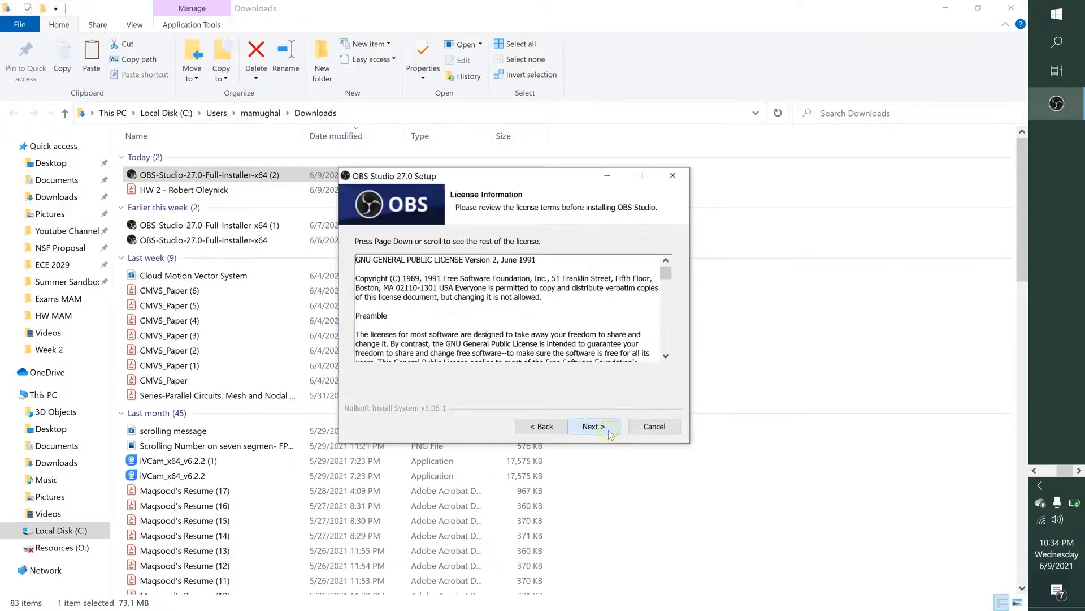
left_click(609, 432)
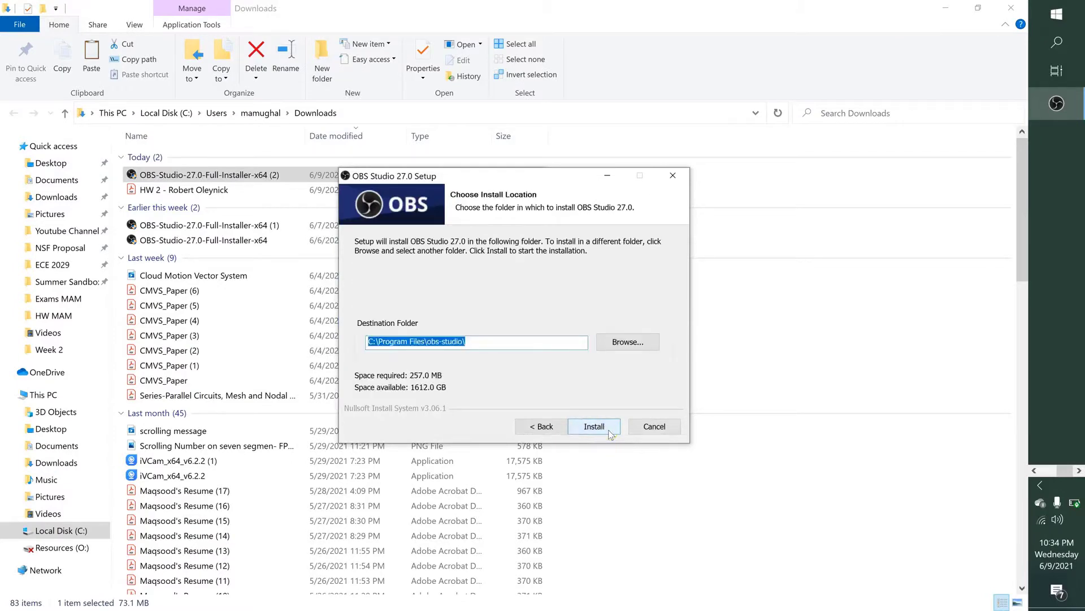
left_click(609, 429)
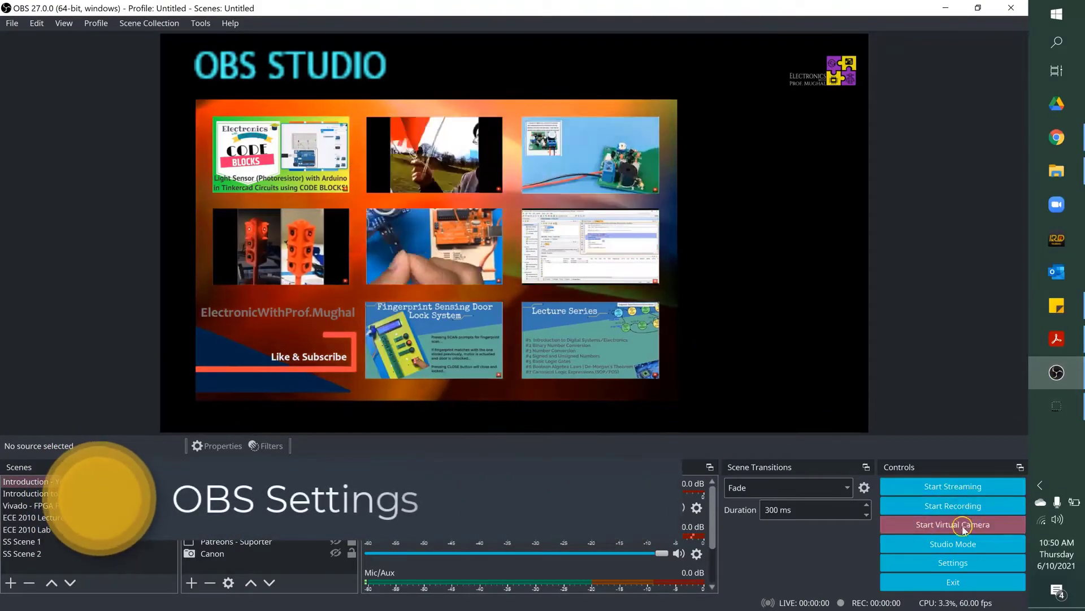
Step: Set both the base canvas resolution and the scaled output resolution to 1920x1080 in the video settings
left_click(960, 564)
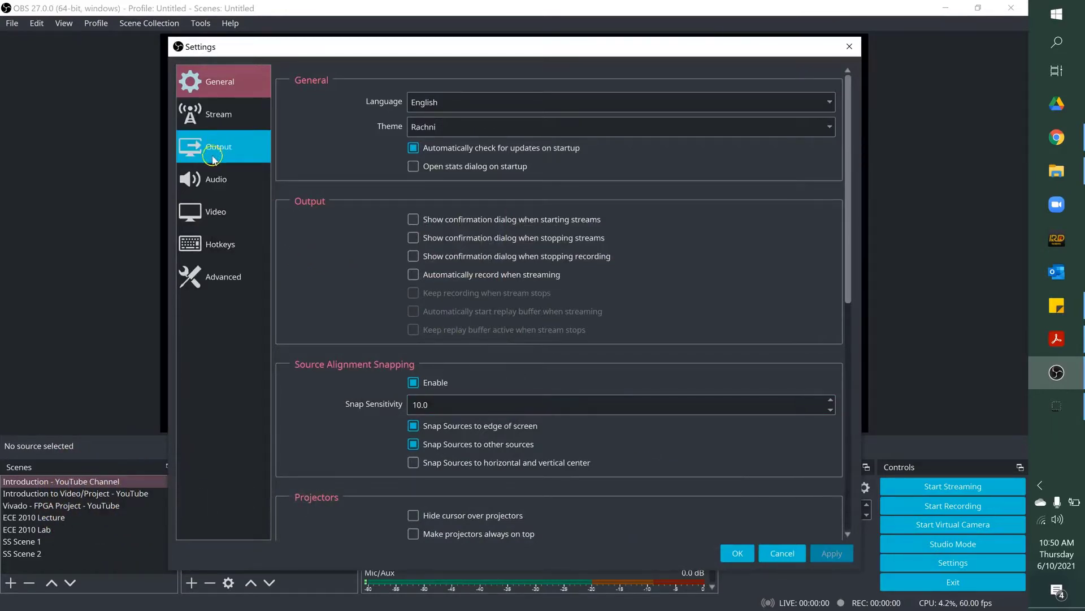
left_click(208, 209)
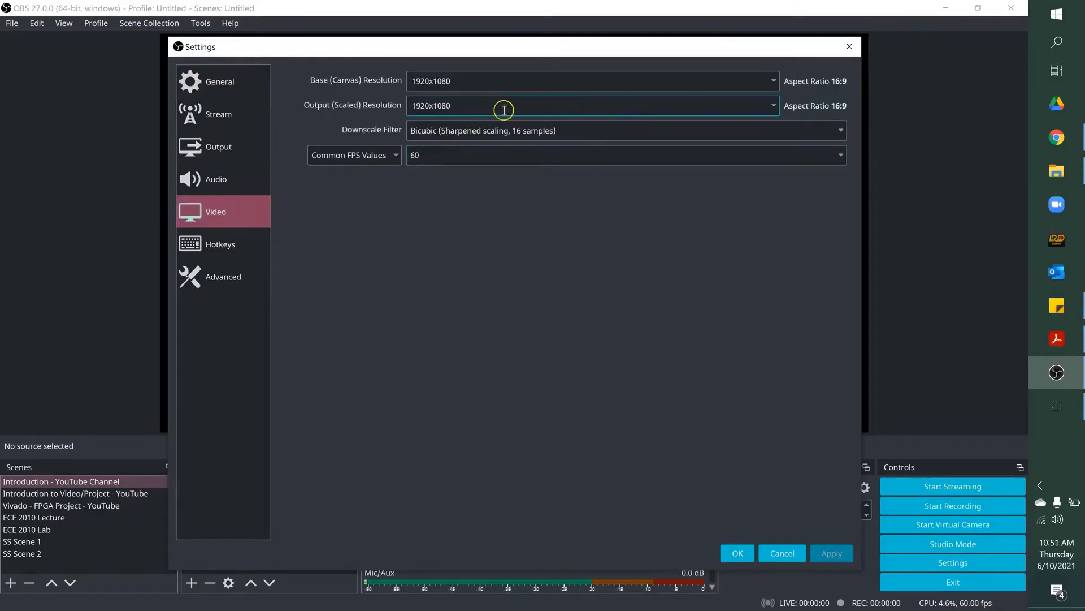
left_click(774, 81)
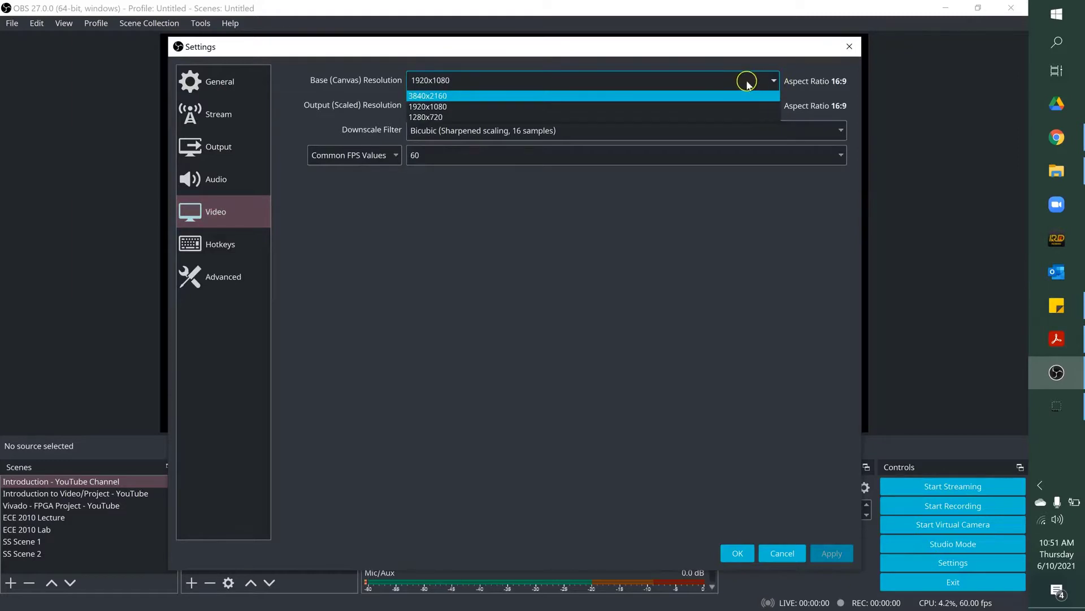
left_click(466, 107)
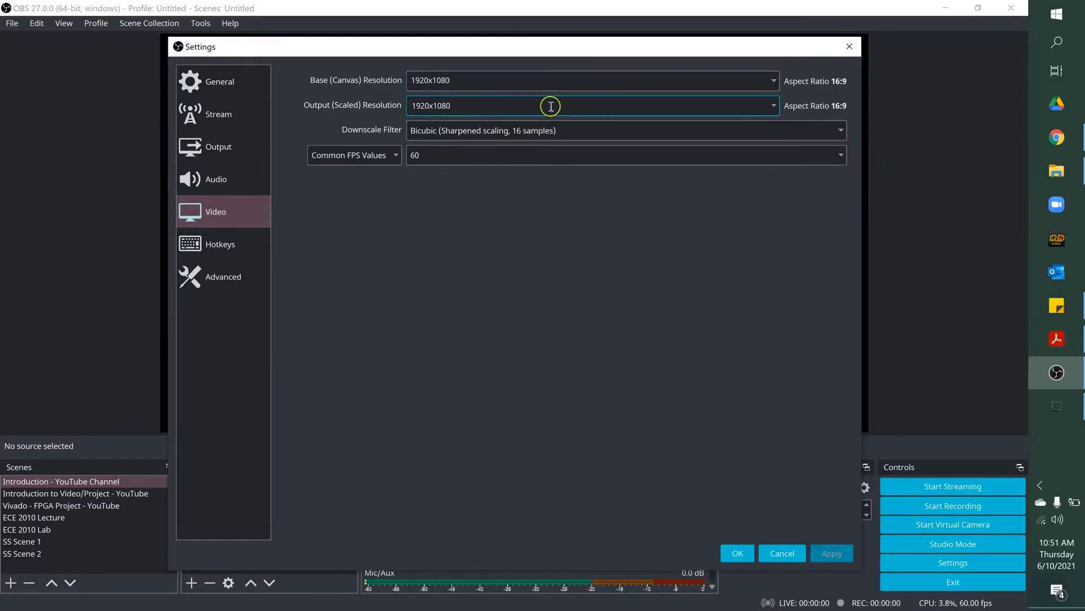
left_click(773, 107)
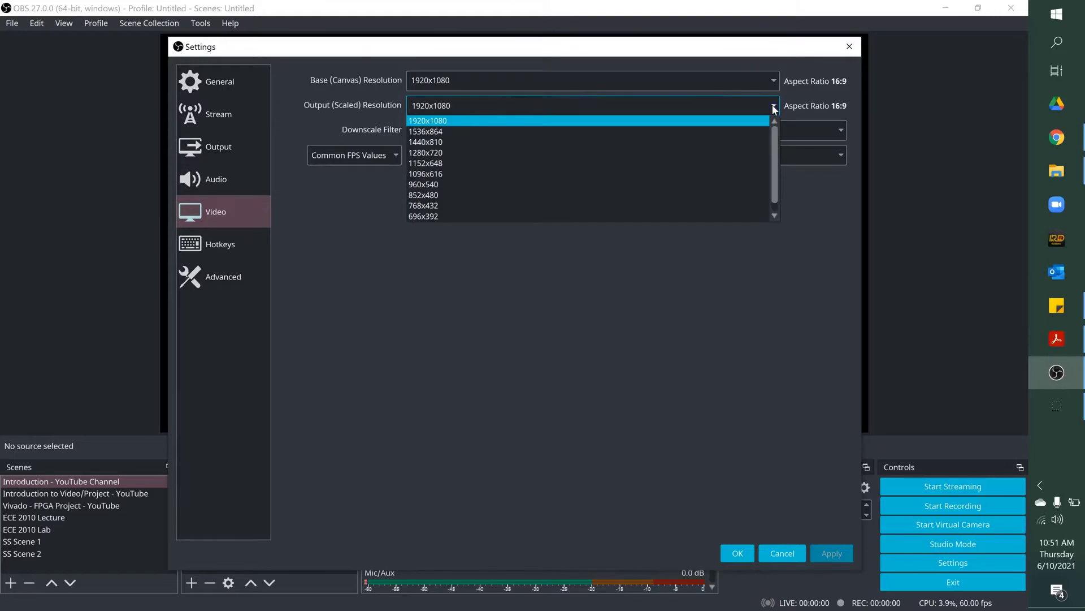
left_click(546, 121)
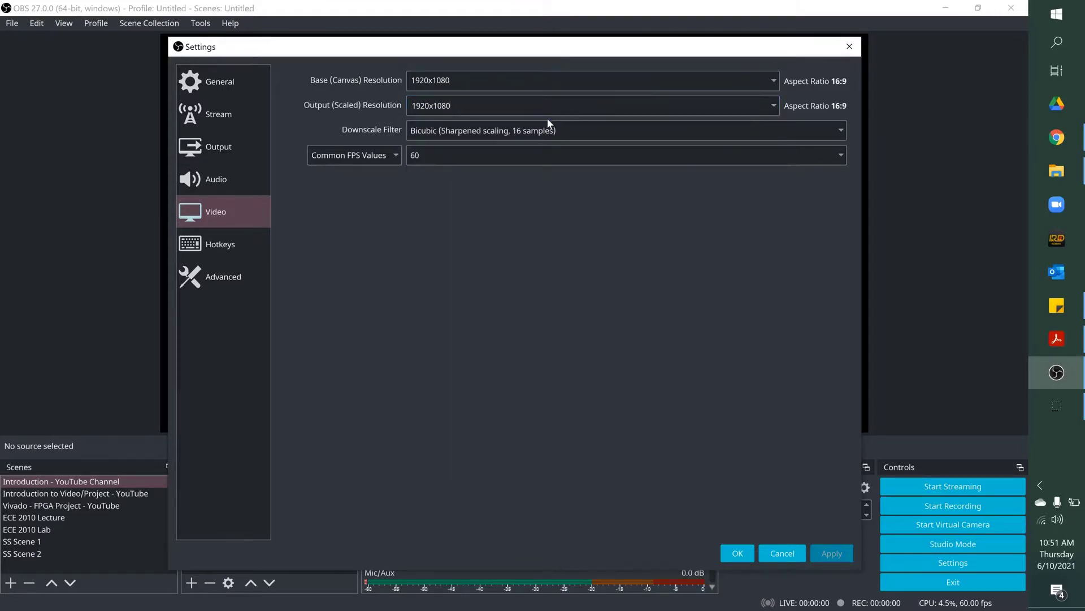
Step: Set the common FPS value to 60 and confirm the video settings
left_click(657, 157)
left_click(667, 157)
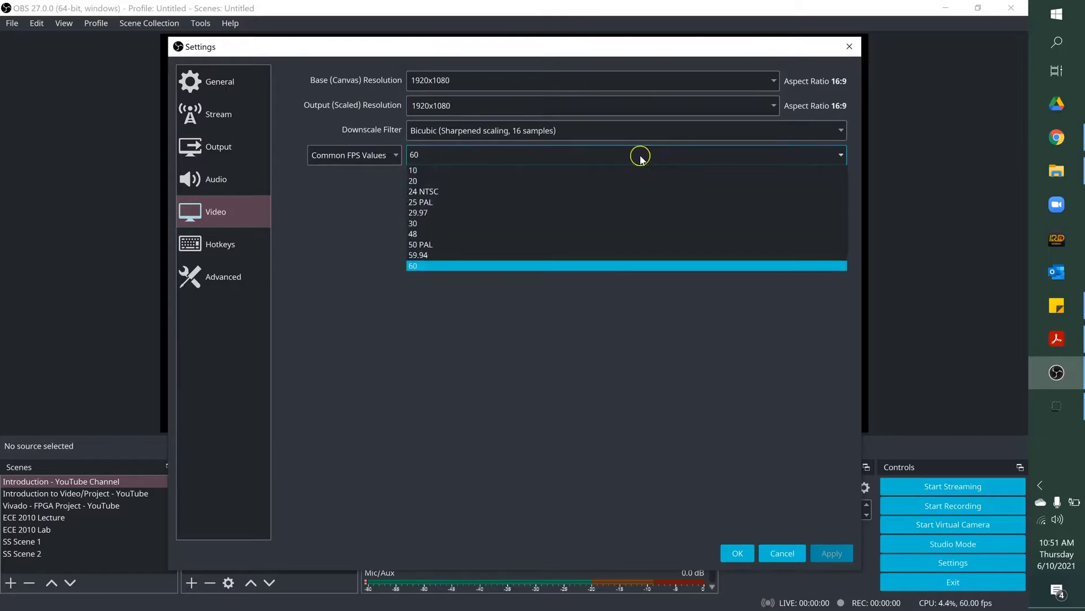
left_click(442, 266)
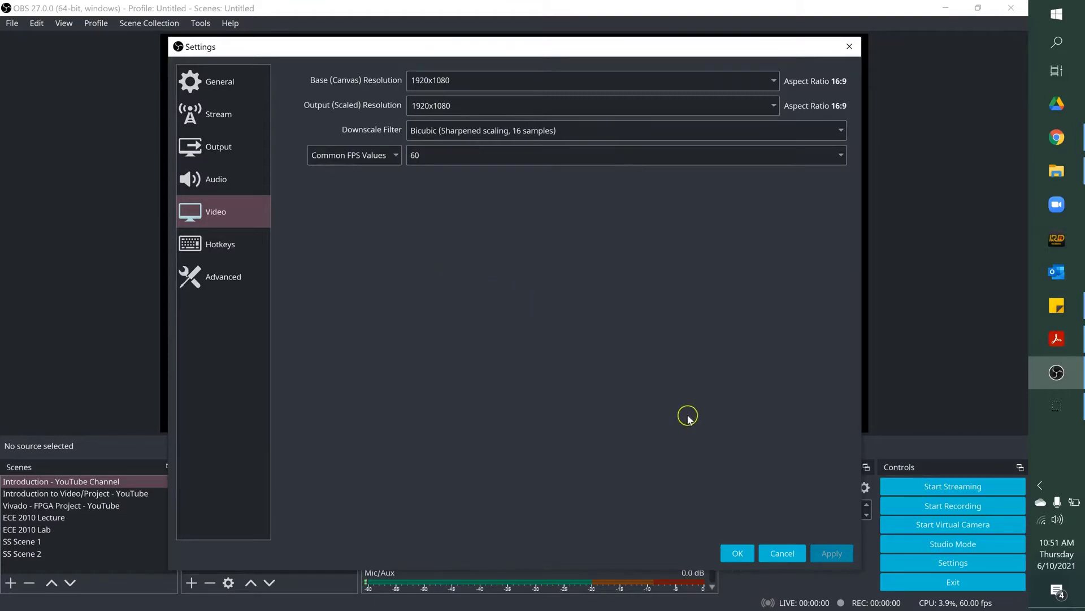
left_click(736, 551)
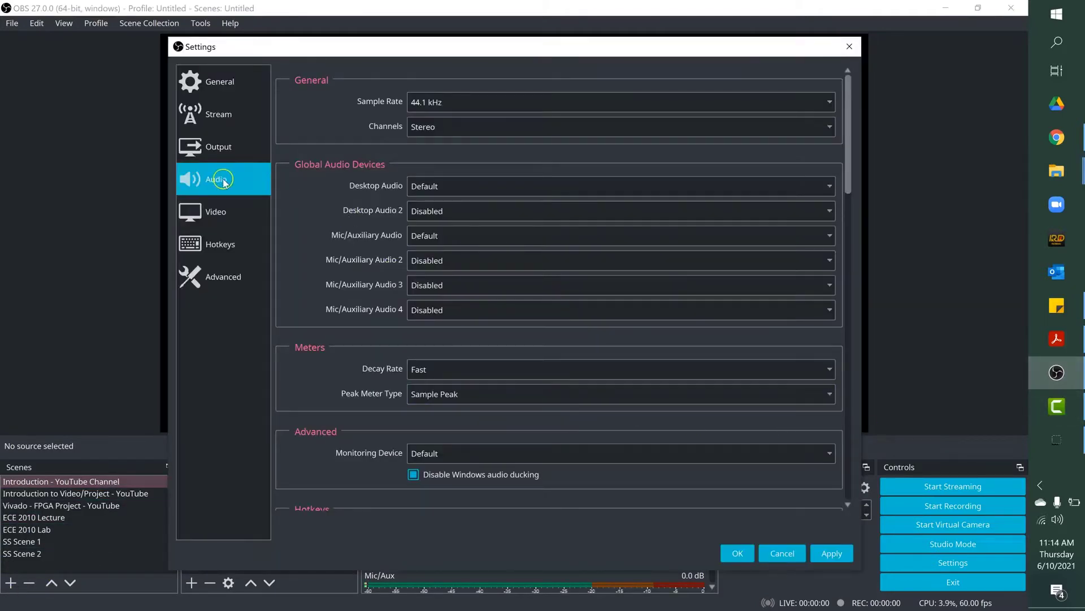
Step: Set the audio sample rate to 44.1 kHz and both Desktop Audio and Mic/Auxiliary Audio to Default
left_click(831, 104)
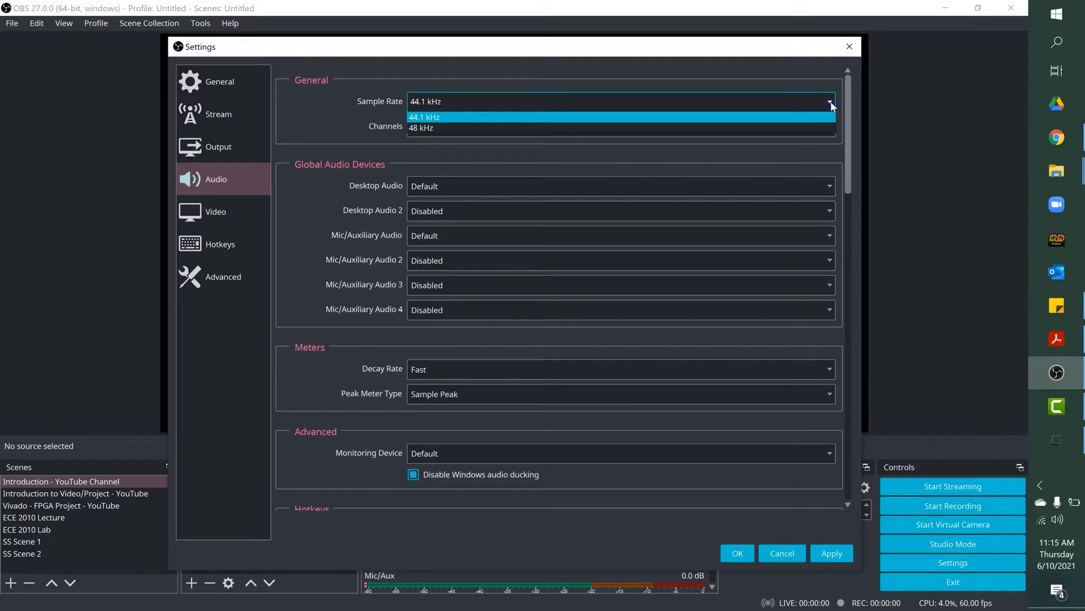
left_click(798, 117)
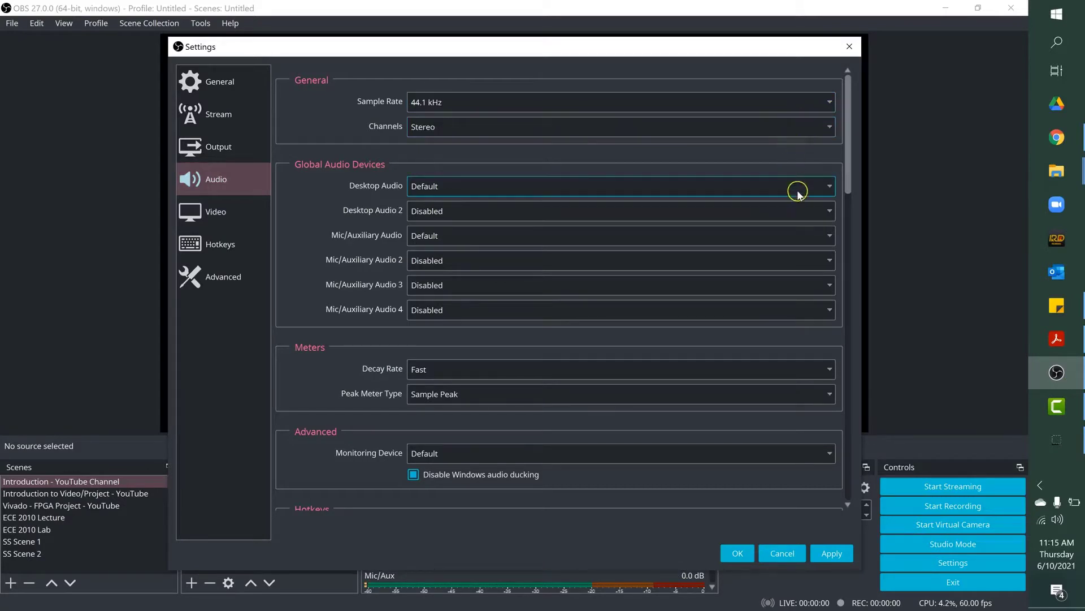
left_click(831, 188)
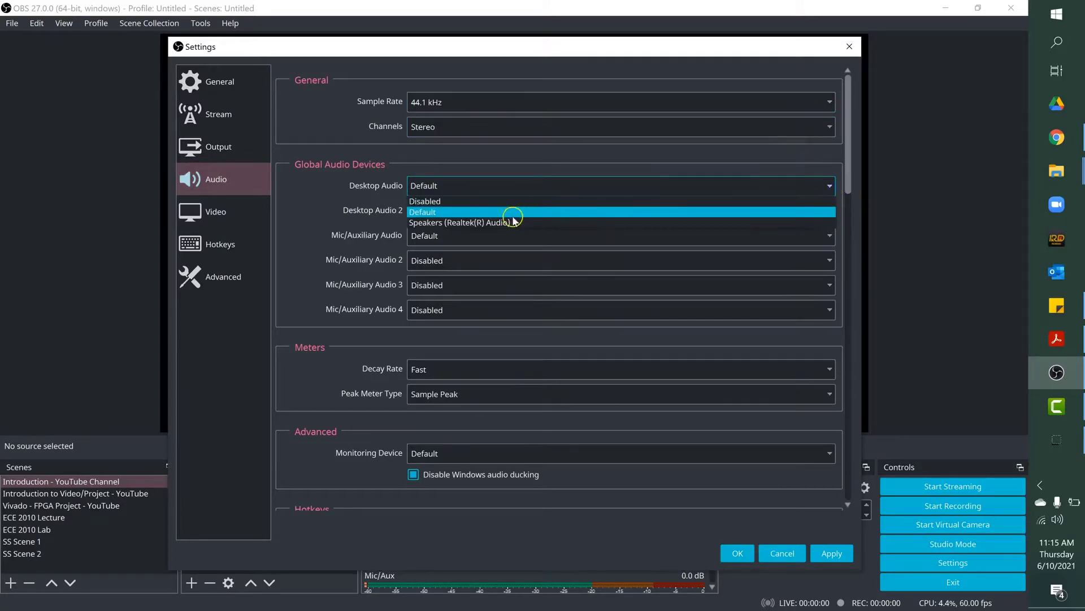
left_click(422, 213)
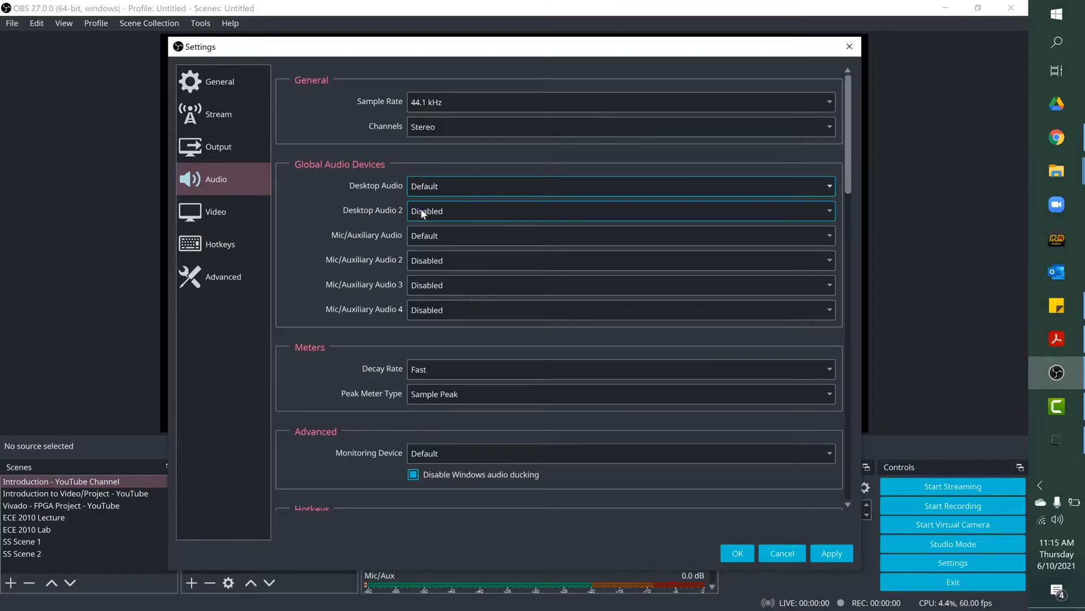
left_click(835, 237)
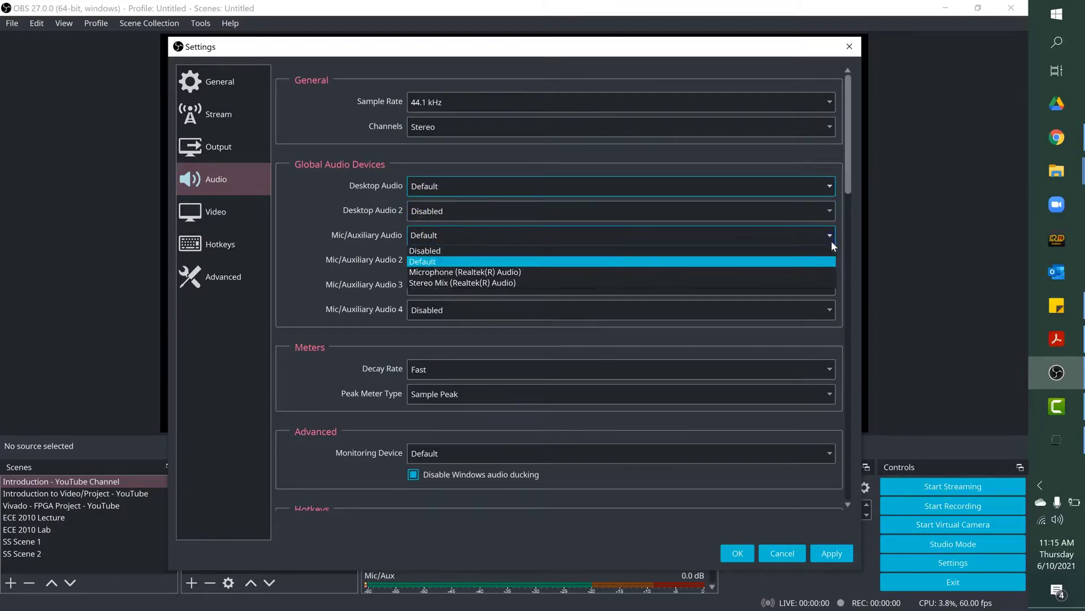
left_click(440, 261)
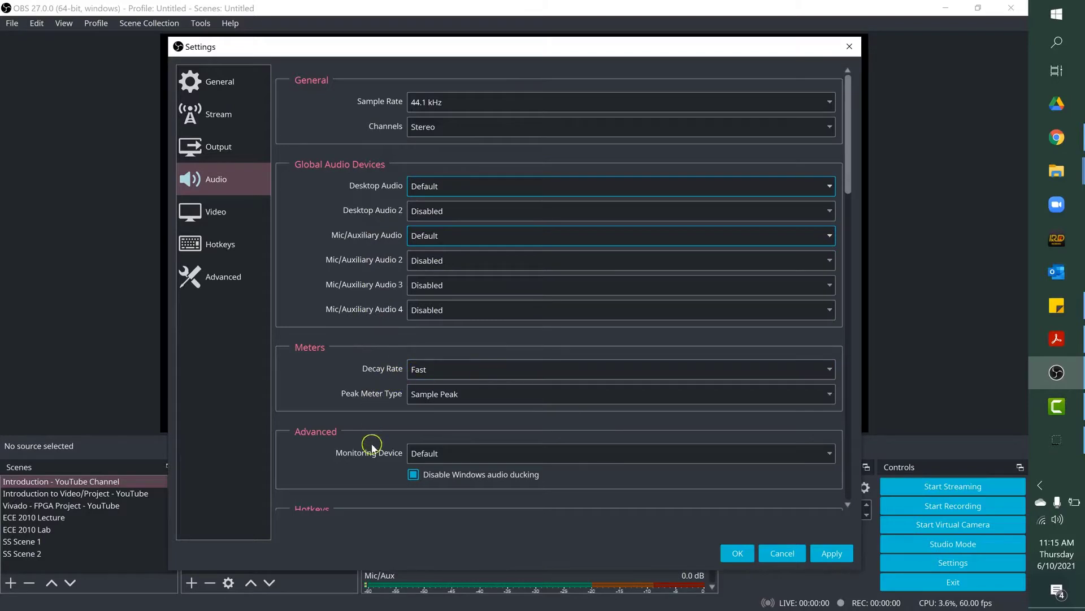
left_click(218, 147)
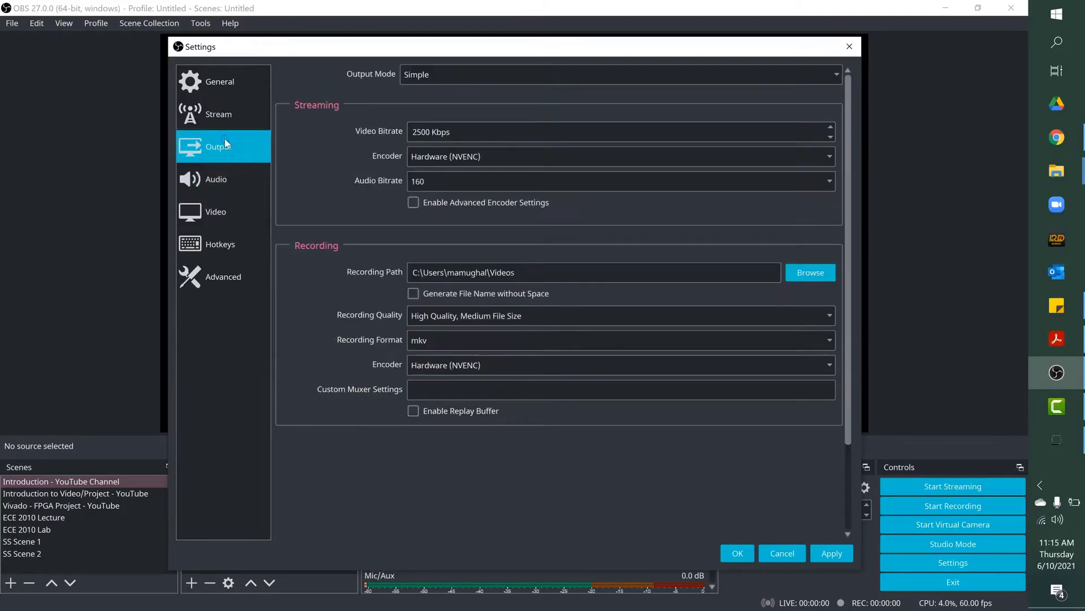
left_click(222, 81)
scroll(836, 229, "down", 10)
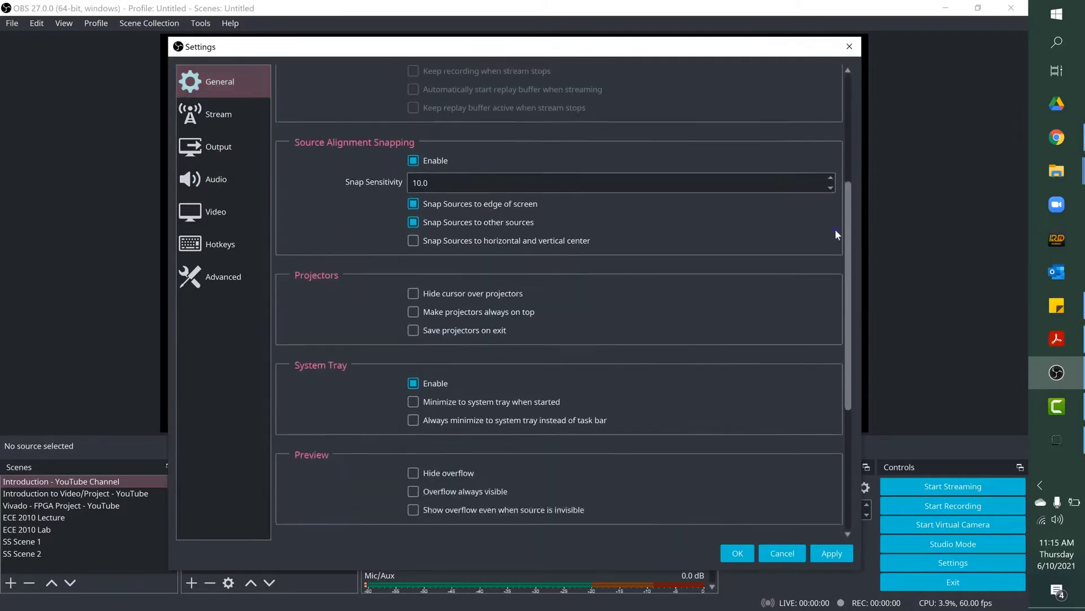
Step: Choose YouTube - RTMPS as the streaming service, then apply and close the settings
left_click(247, 119)
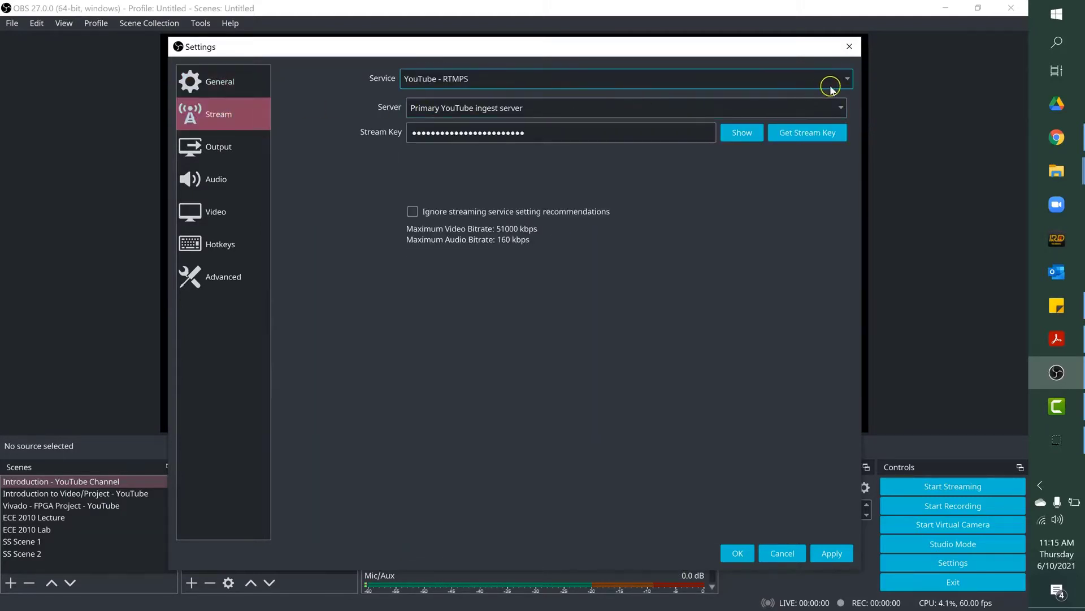
left_click(847, 84)
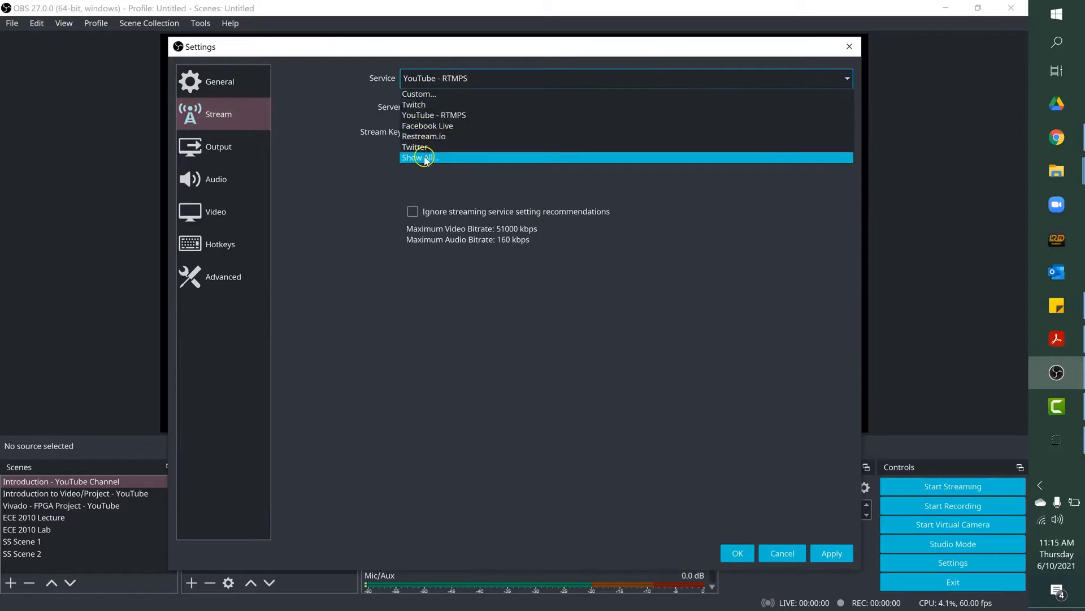
left_click(431, 115)
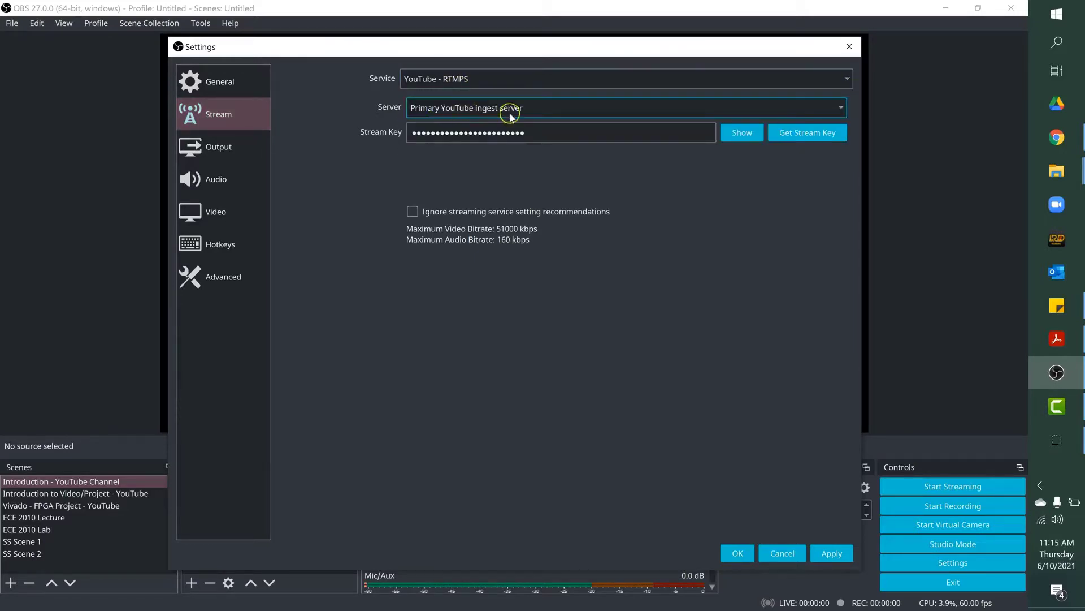
left_click(556, 131)
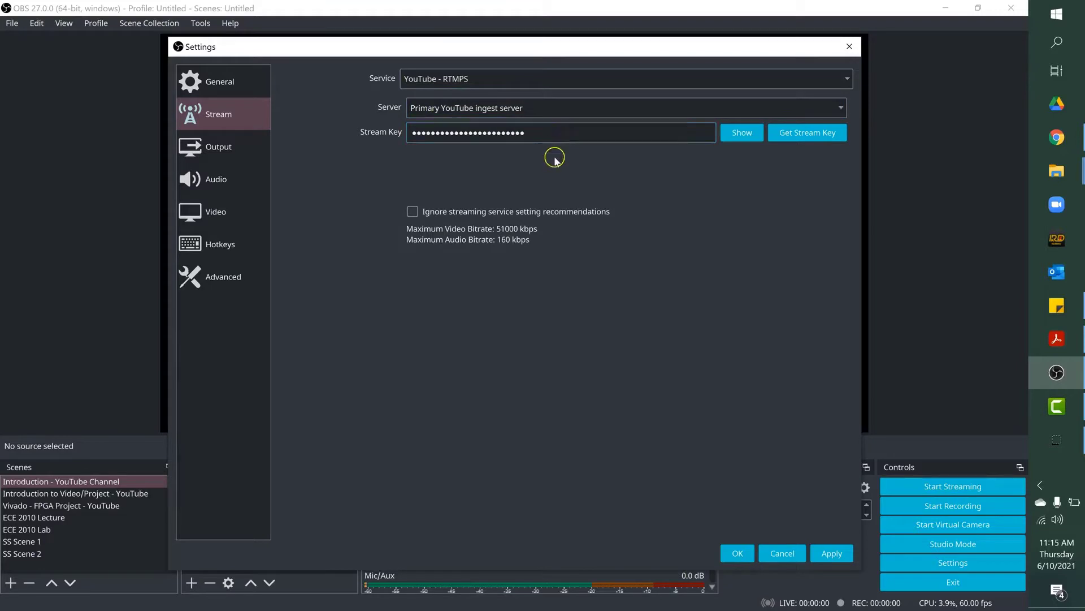
left_click(831, 553)
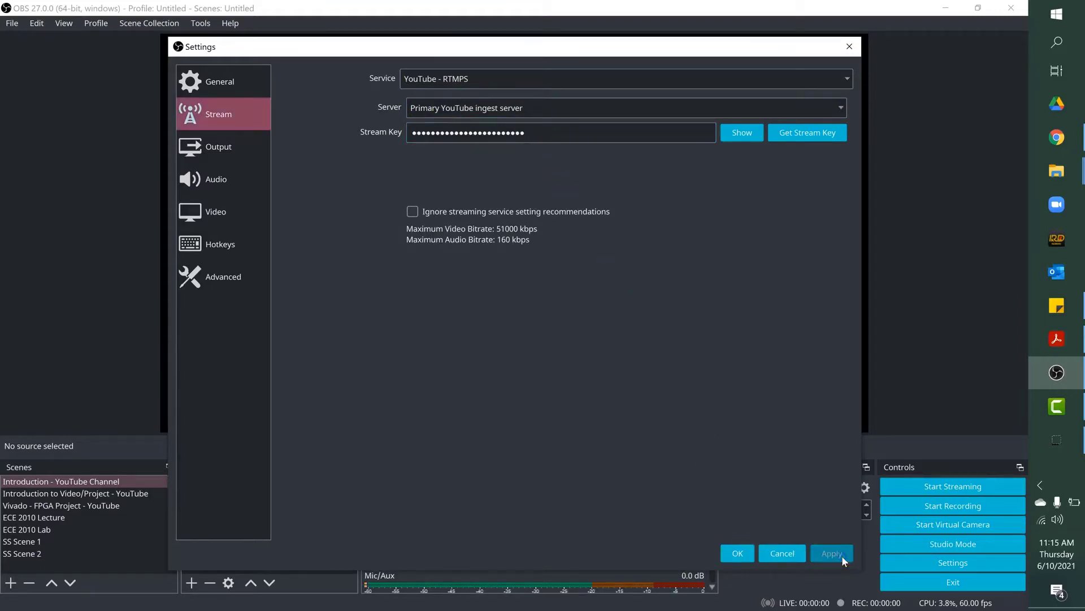
left_click(735, 552)
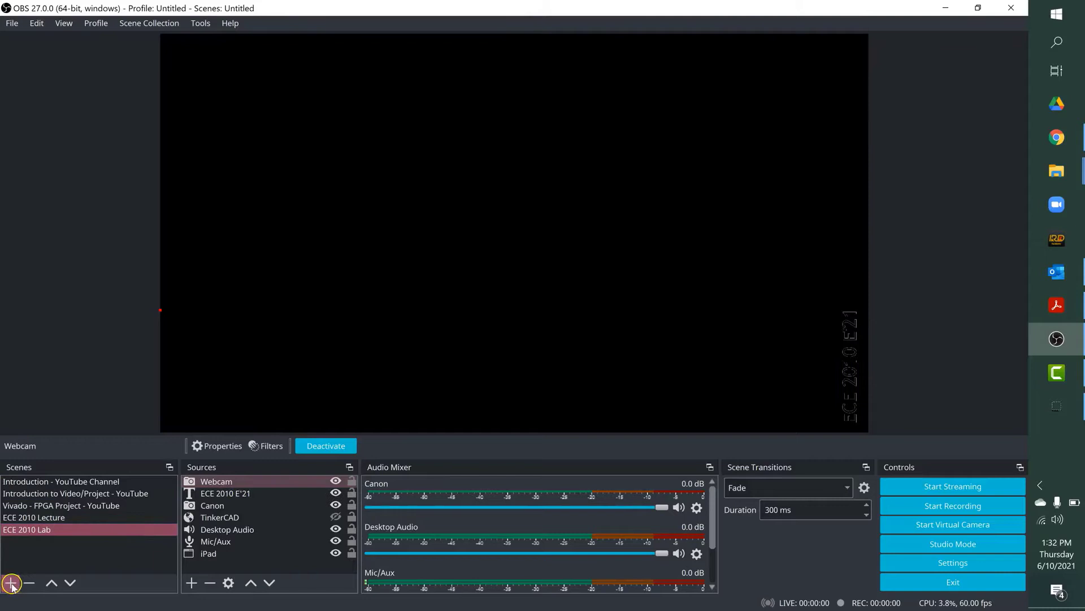
Step: Add a scene named SS Scene 1 and select it
left_click(11, 583)
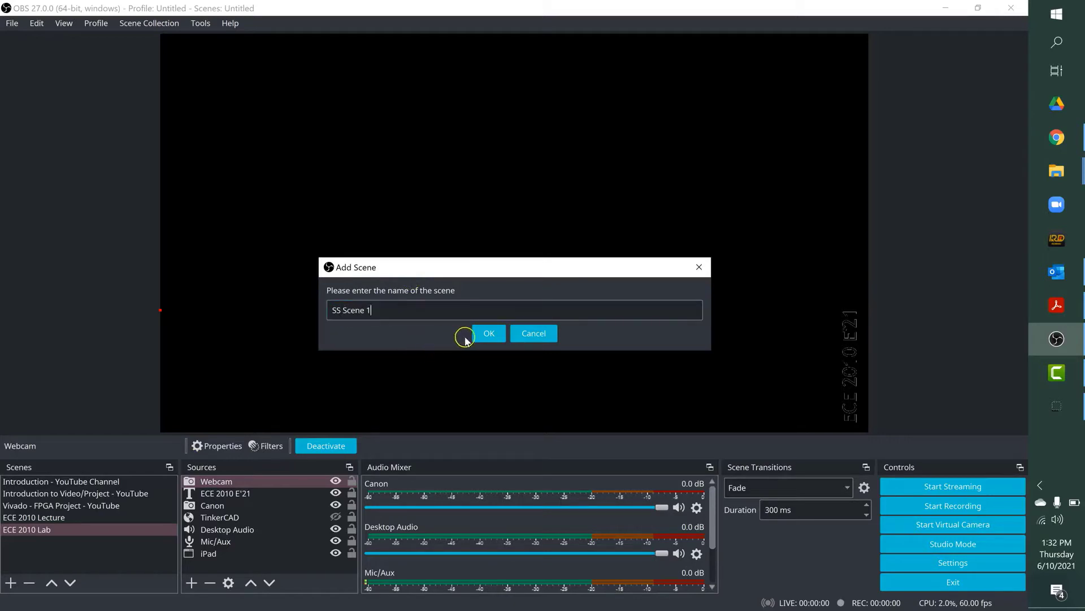
left_click(484, 333)
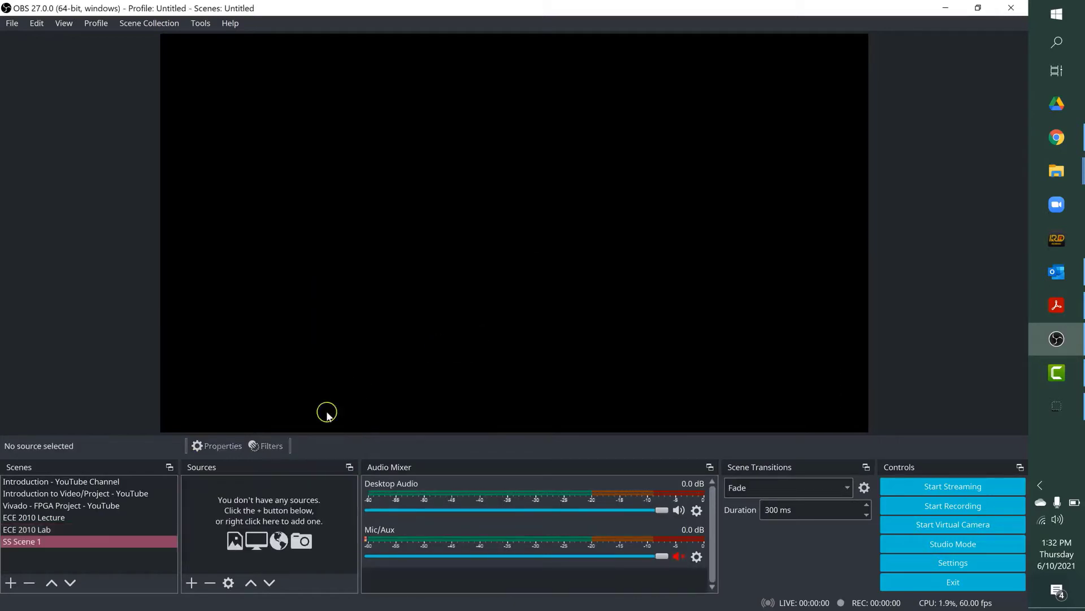
left_click(69, 543)
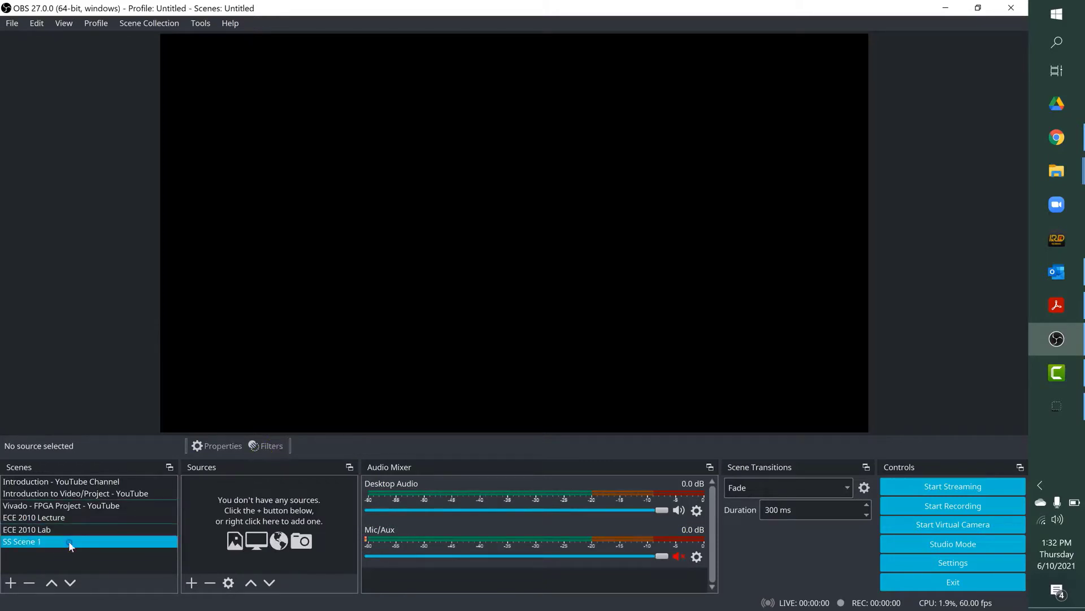
Step: Create a new Audio Input Capture source in SS Scene 1, keeping the suggested name
left_click(186, 580)
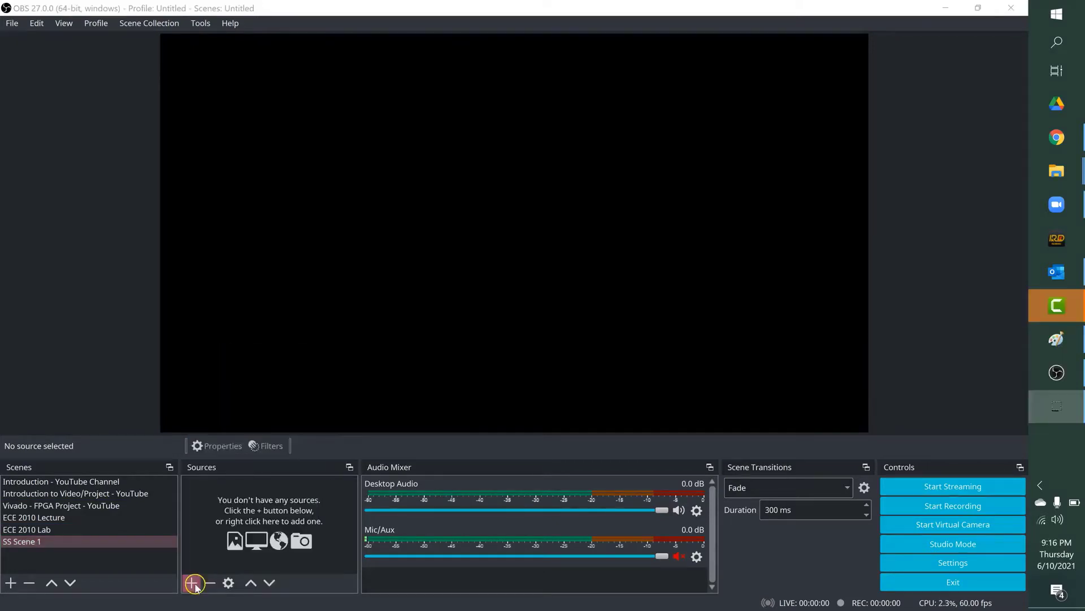
left_click(193, 582)
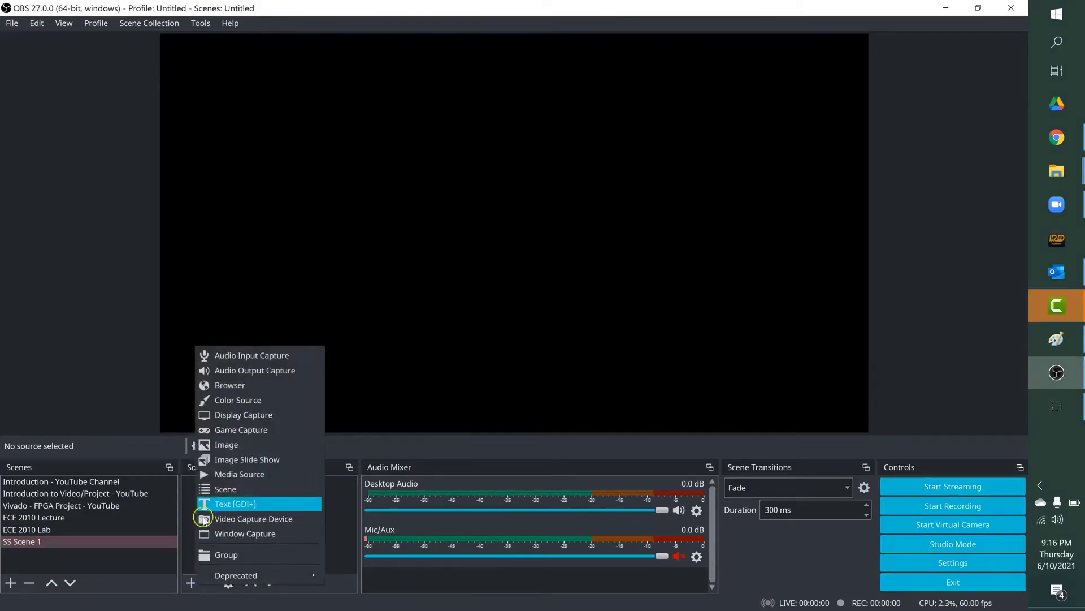
left_click(226, 356)
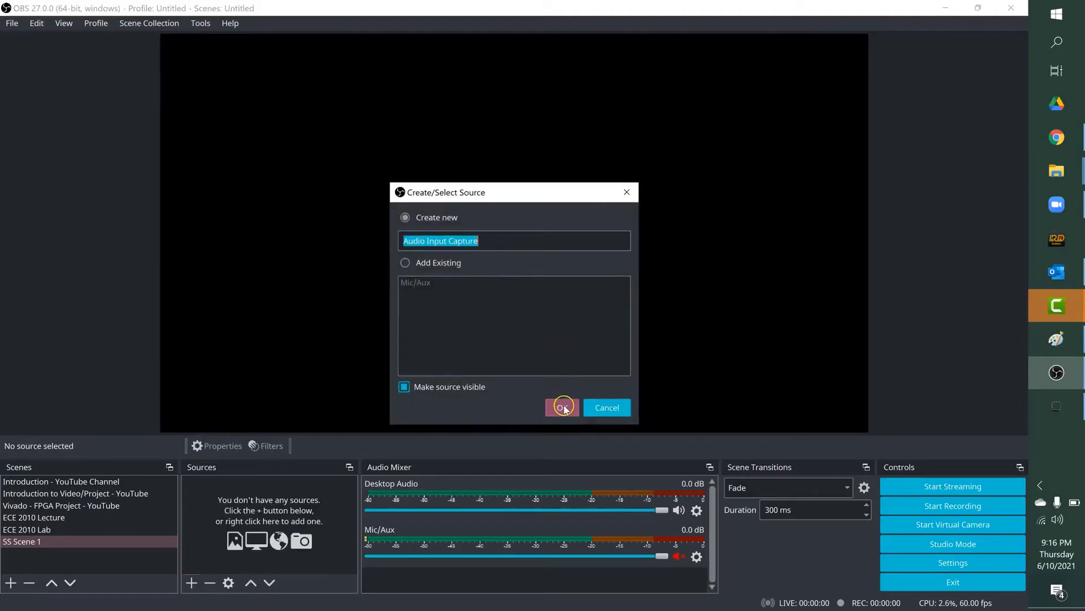
left_click(563, 406)
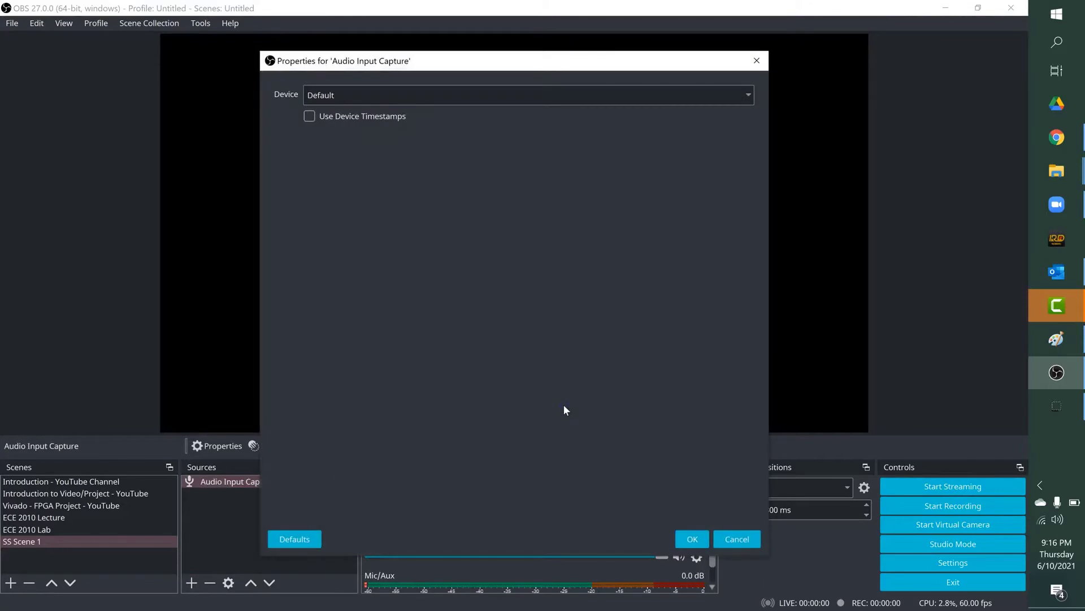
Step: Set the audio source's device to Default and confirm its properties
left_click(748, 96)
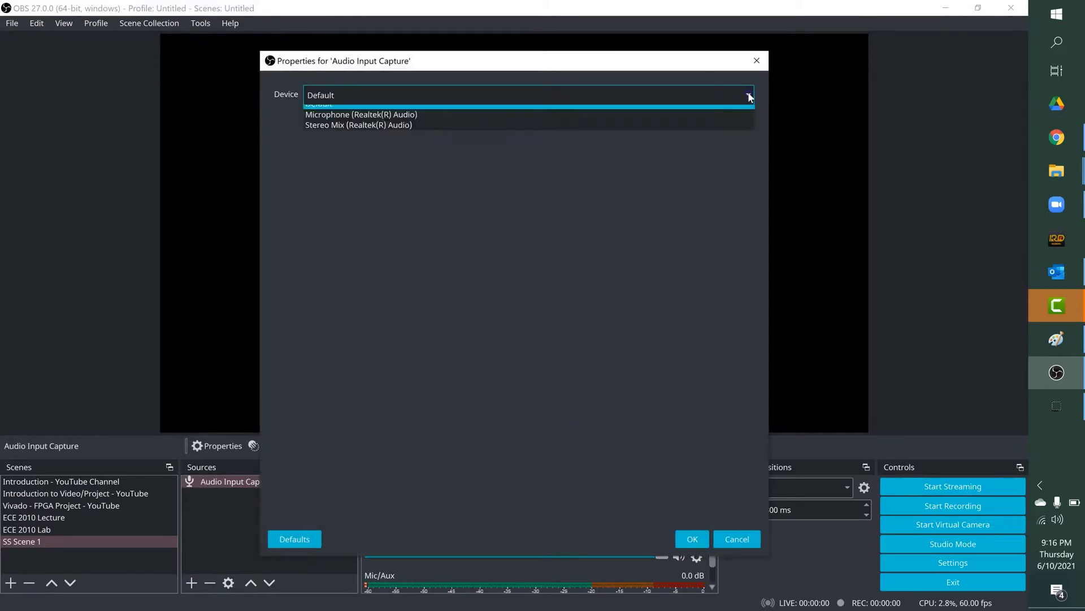
left_click(455, 109)
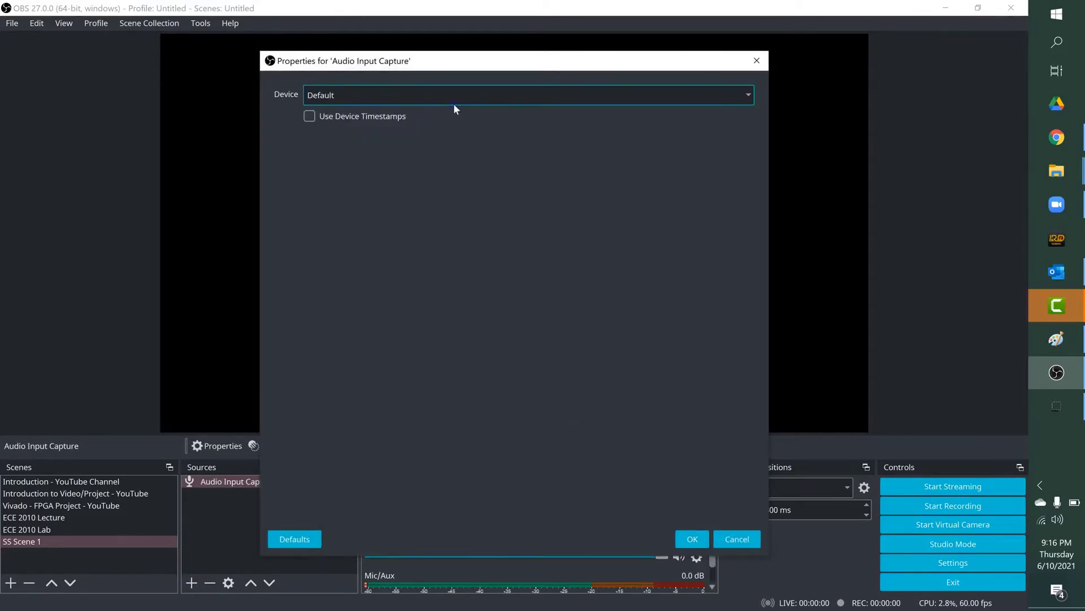
left_click(454, 100)
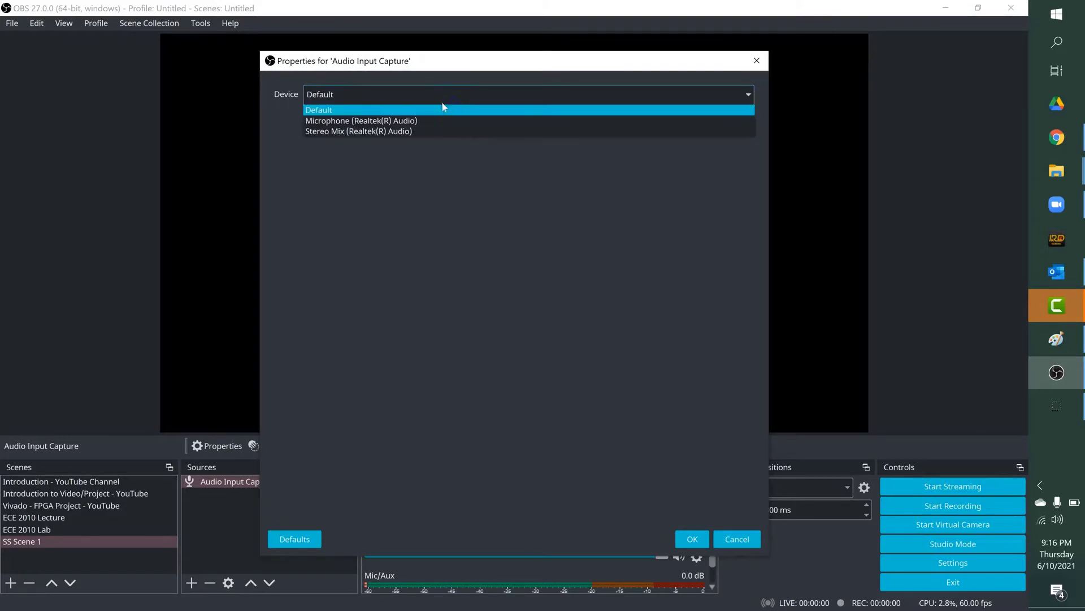
left_click(345, 108)
left_click(693, 538)
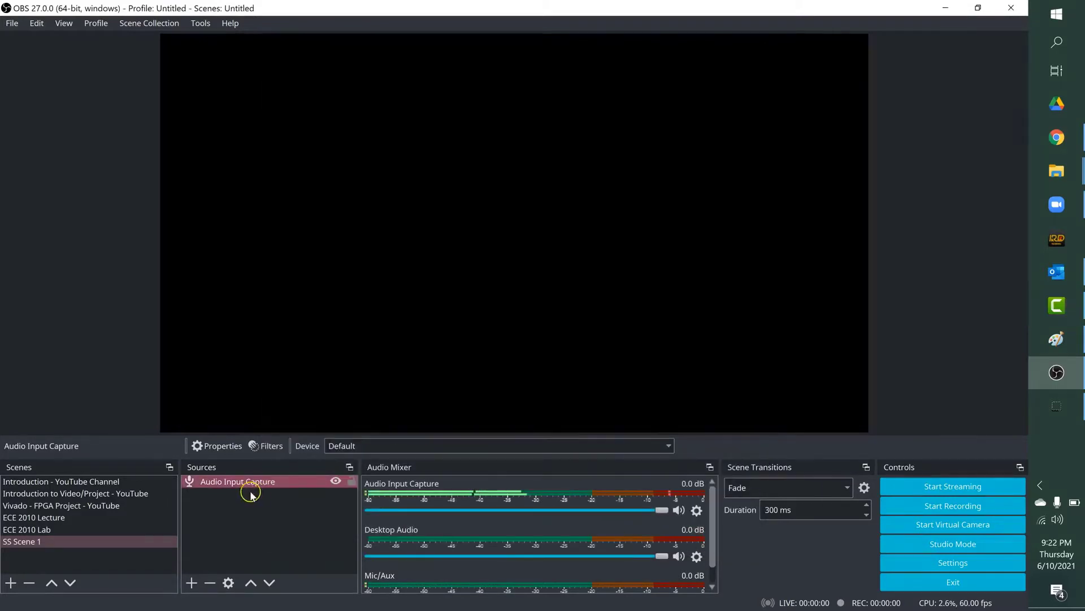
Step: Add the existing Audio Input Capture source to the scene a second time
left_click(192, 582)
left_click(243, 358)
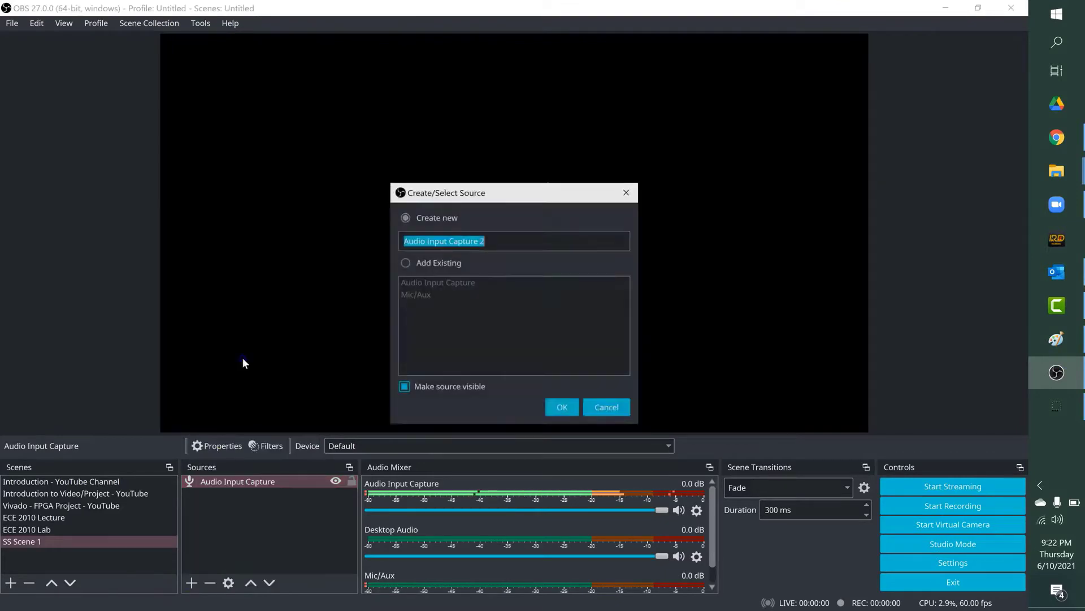
left_click(409, 265)
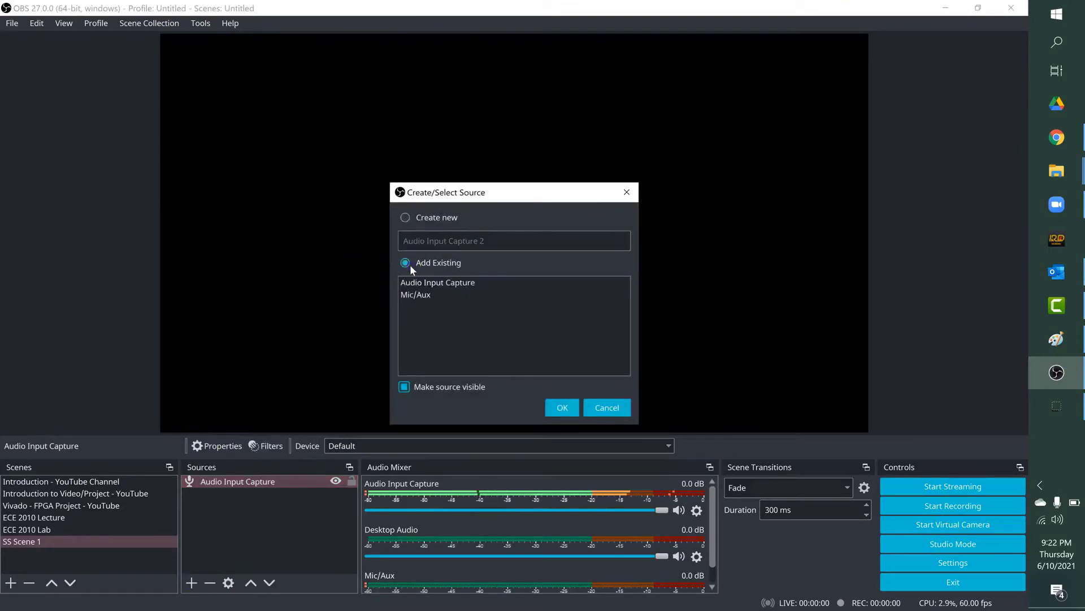
left_click(417, 282)
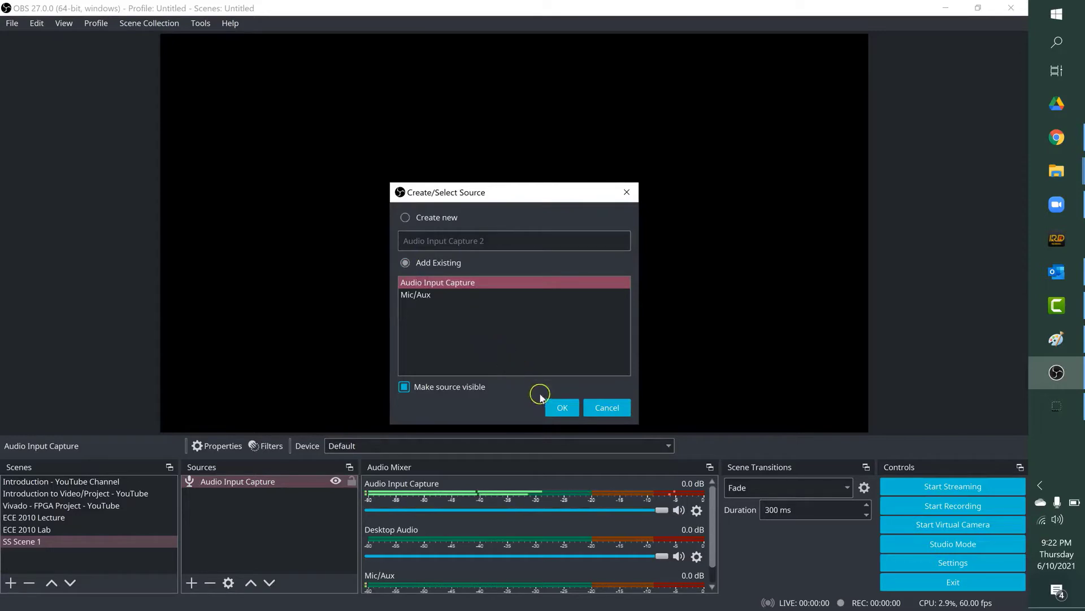
left_click(560, 405)
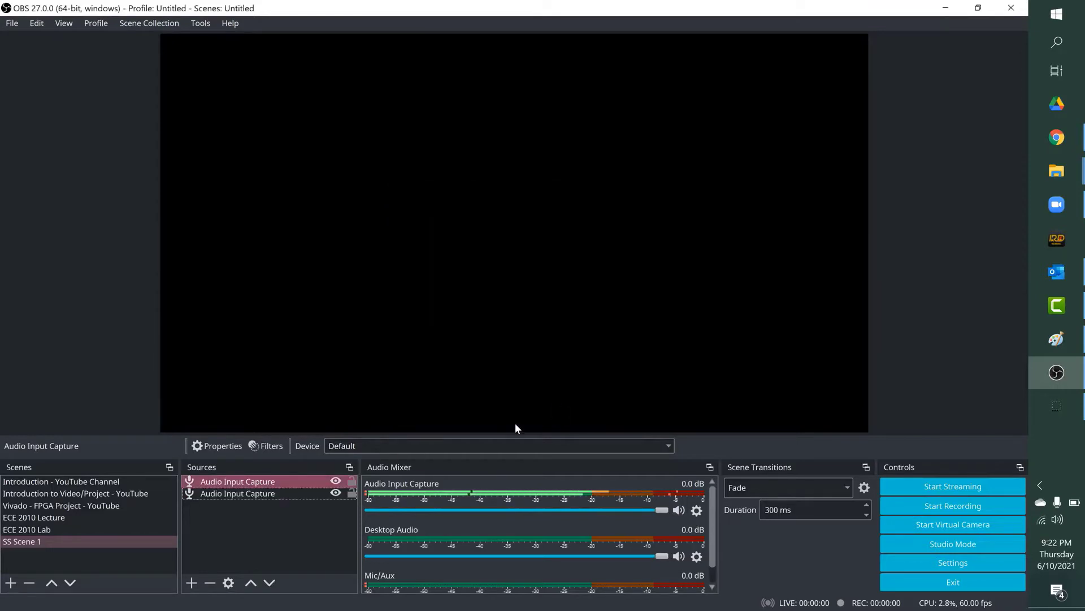
Step: Remove the lower duplicate Audio Input Capture from the sources and confirm the removal
left_click(259, 493)
right_click(260, 493)
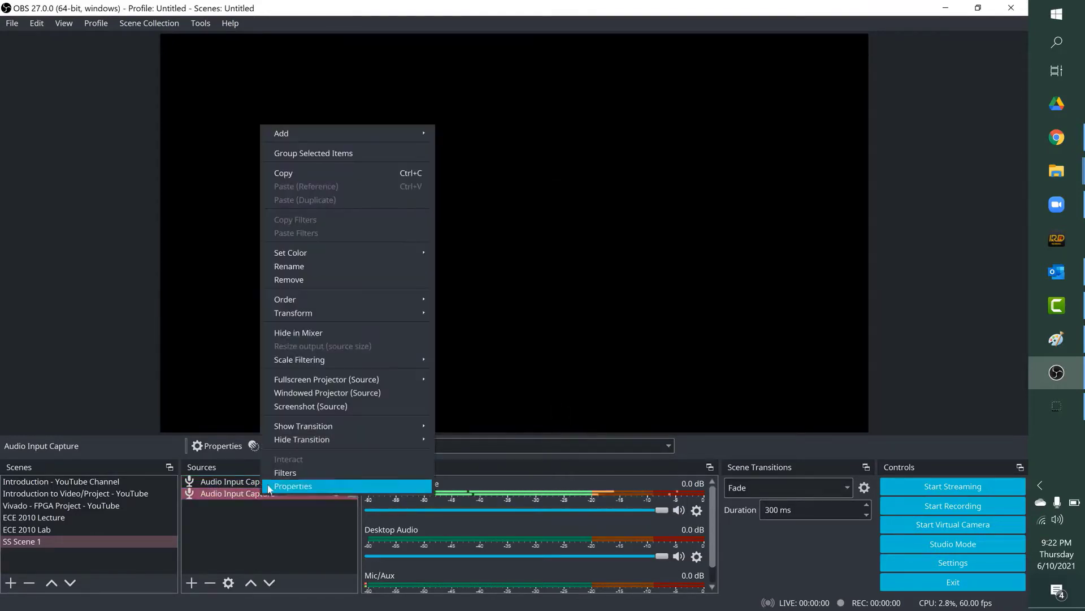
left_click(293, 280)
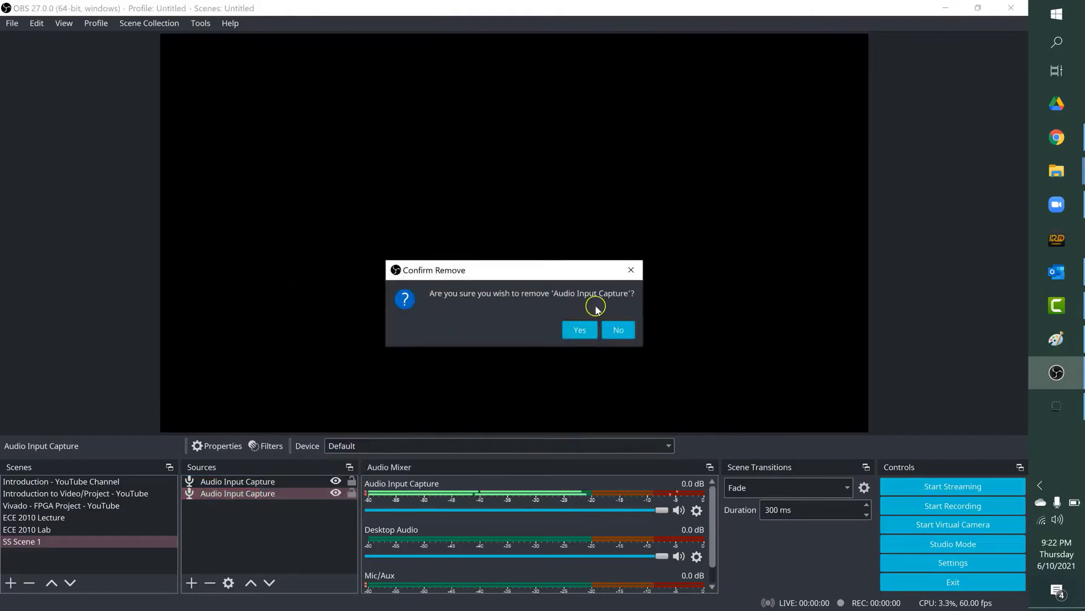
left_click(579, 327)
left_click(243, 502)
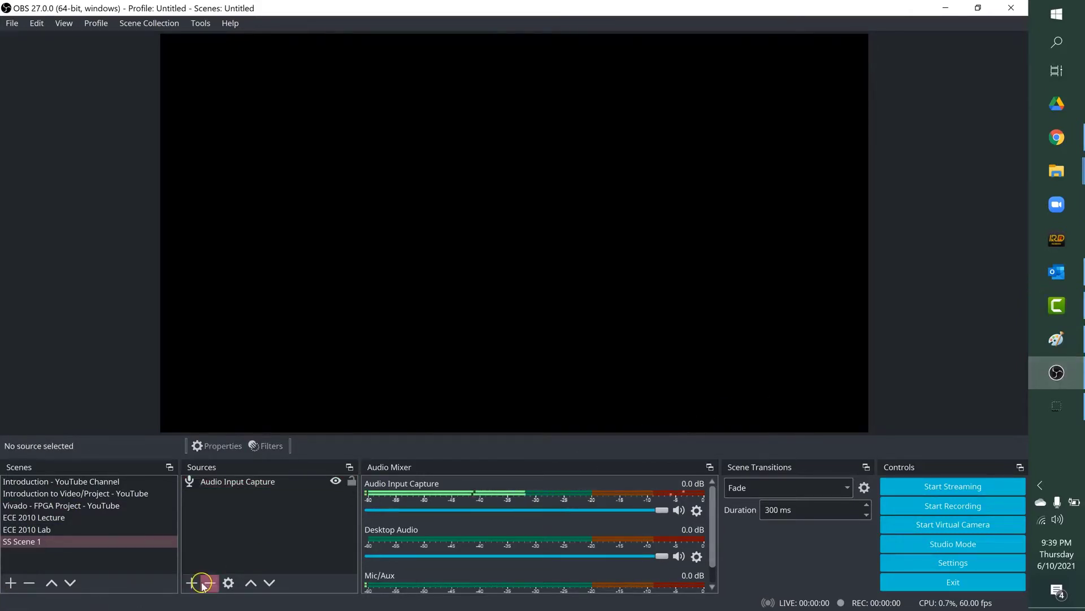
Step: Create a new Video Capture Device source named PC Webcam
left_click(192, 582)
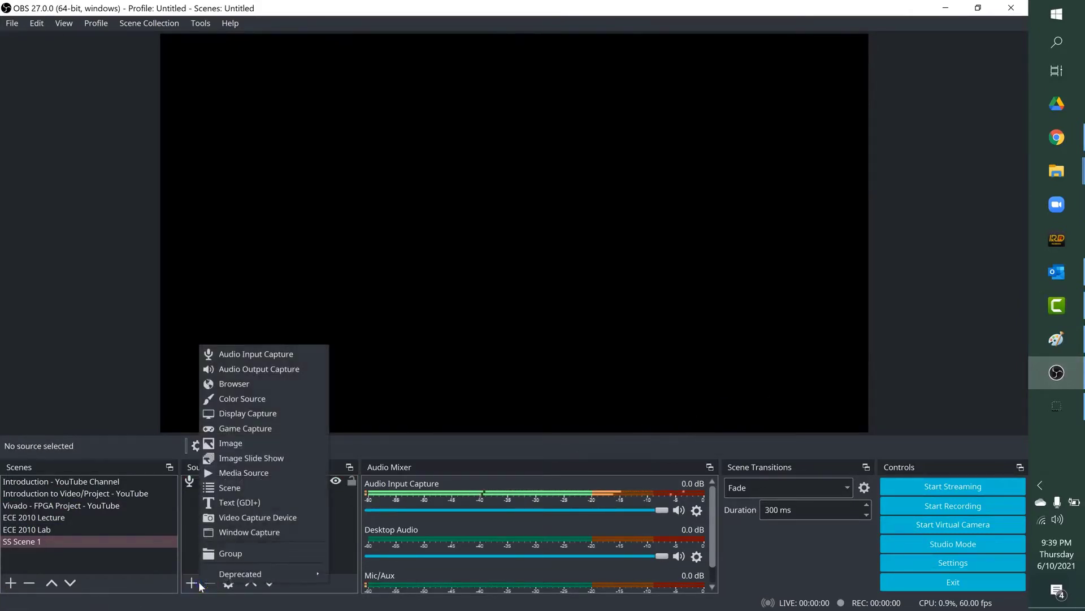
left_click(220, 519)
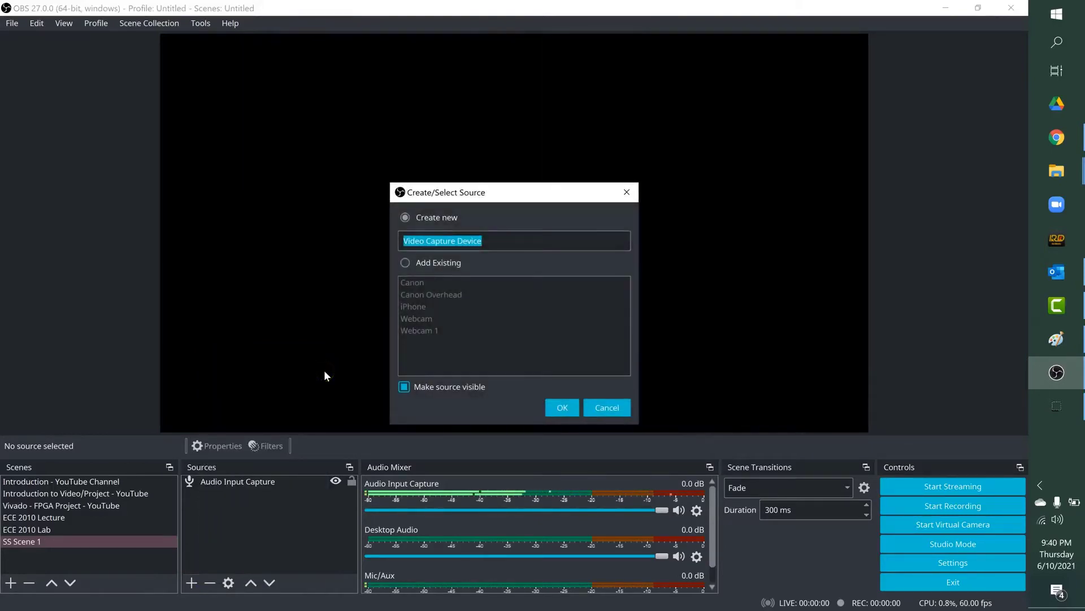
type("PC W")
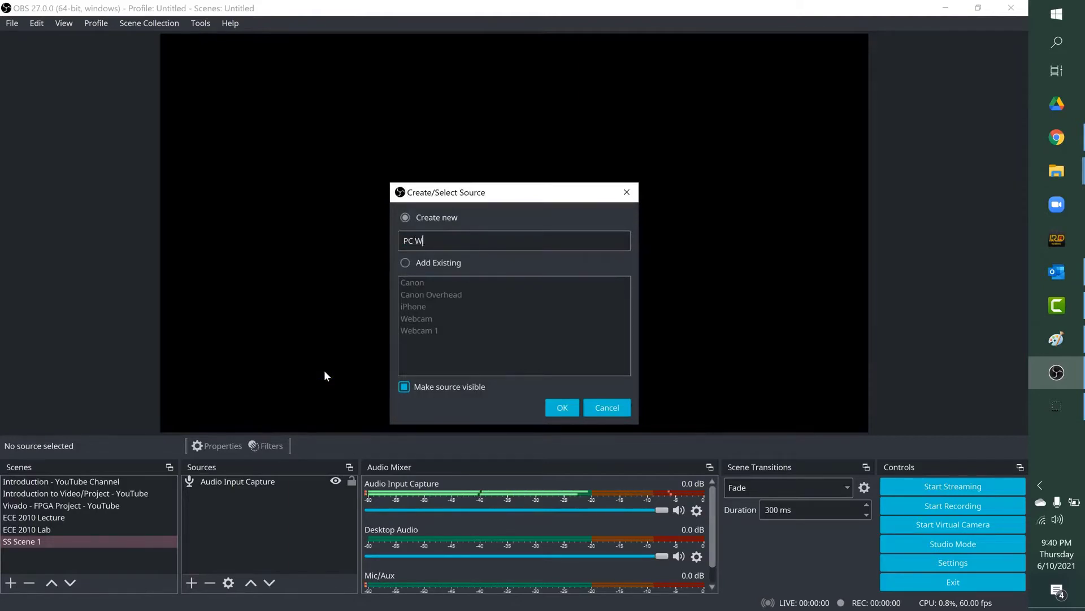
type("ebcam")
left_click(557, 405)
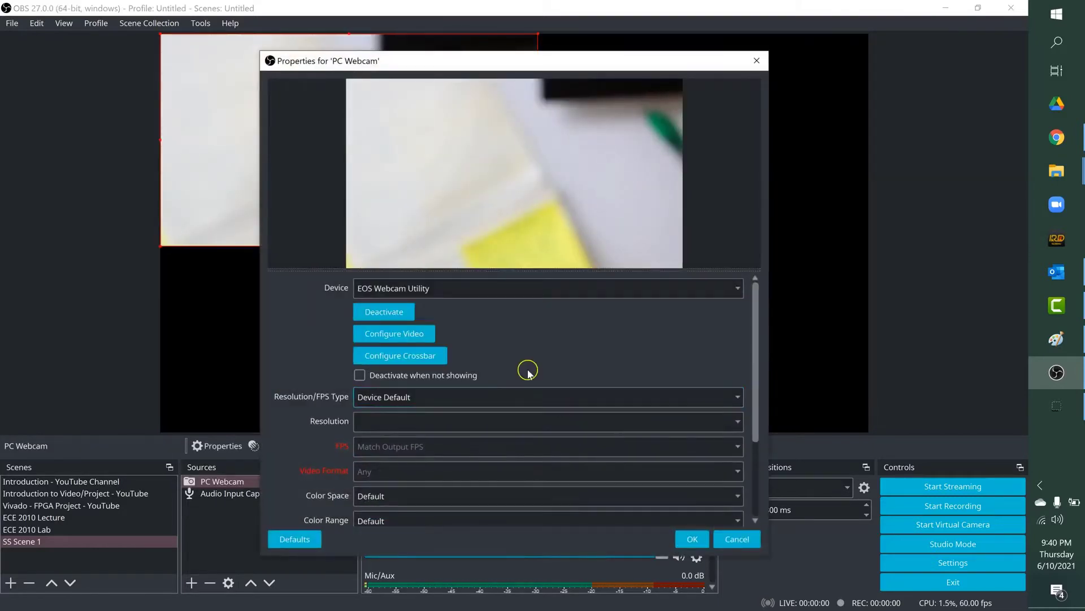
Step: Set the PC Webcam device to Chicony USB2.0 Camera, keep the remaining defaults and confirm the properties
left_click(468, 289)
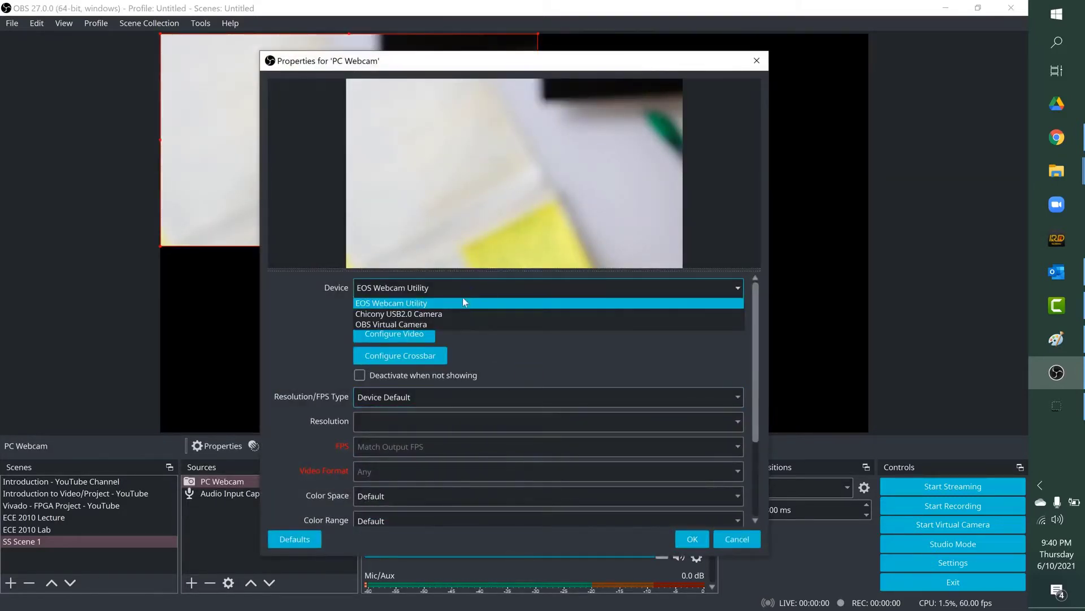
left_click(451, 314)
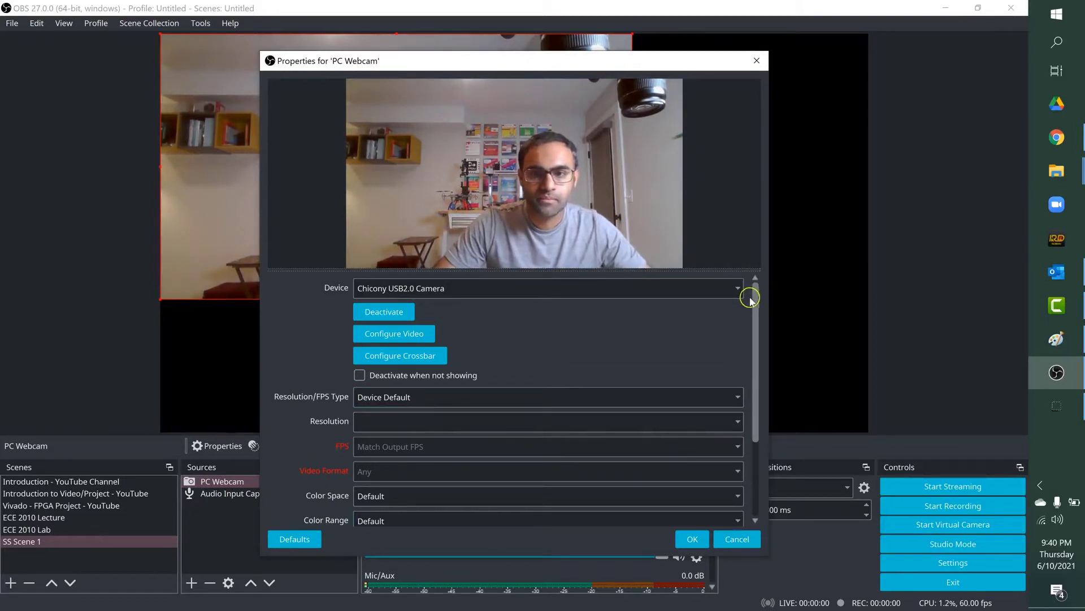
left_click(357, 313)
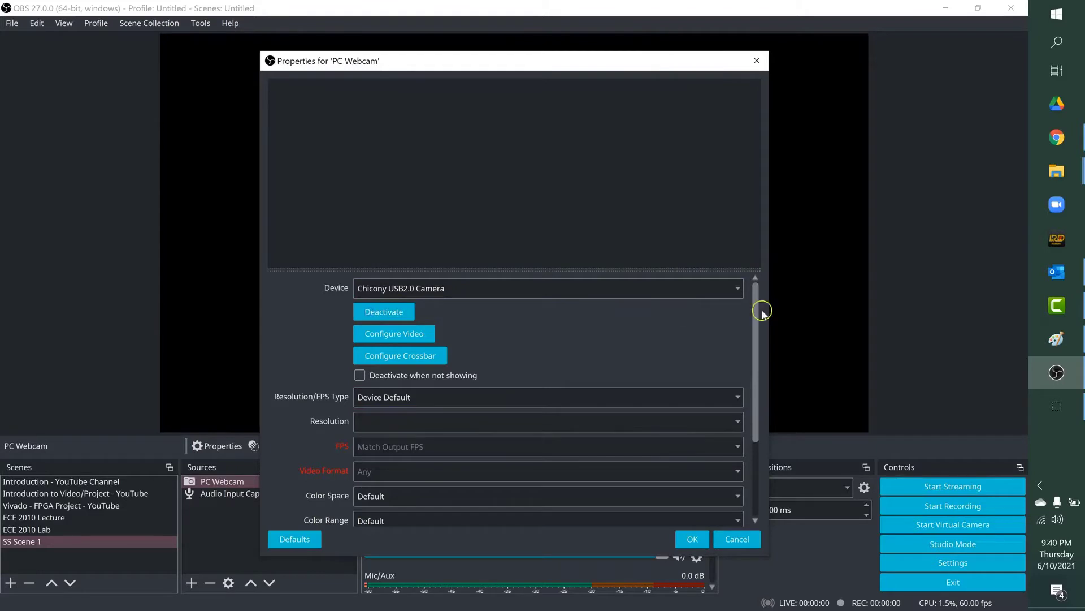
left_click_drag(755, 314, 753, 397)
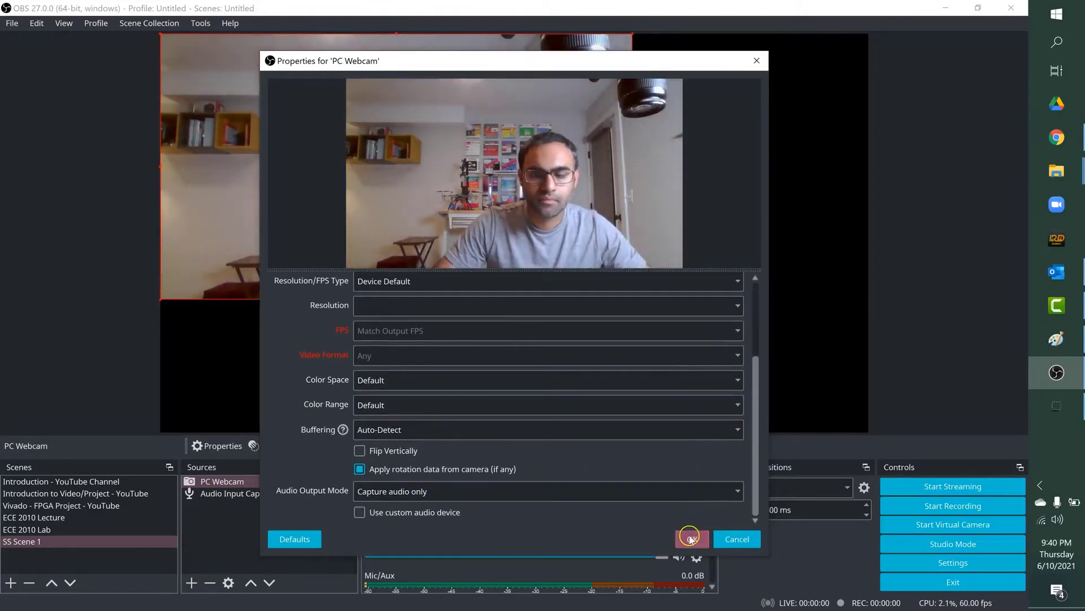
left_click(690, 539)
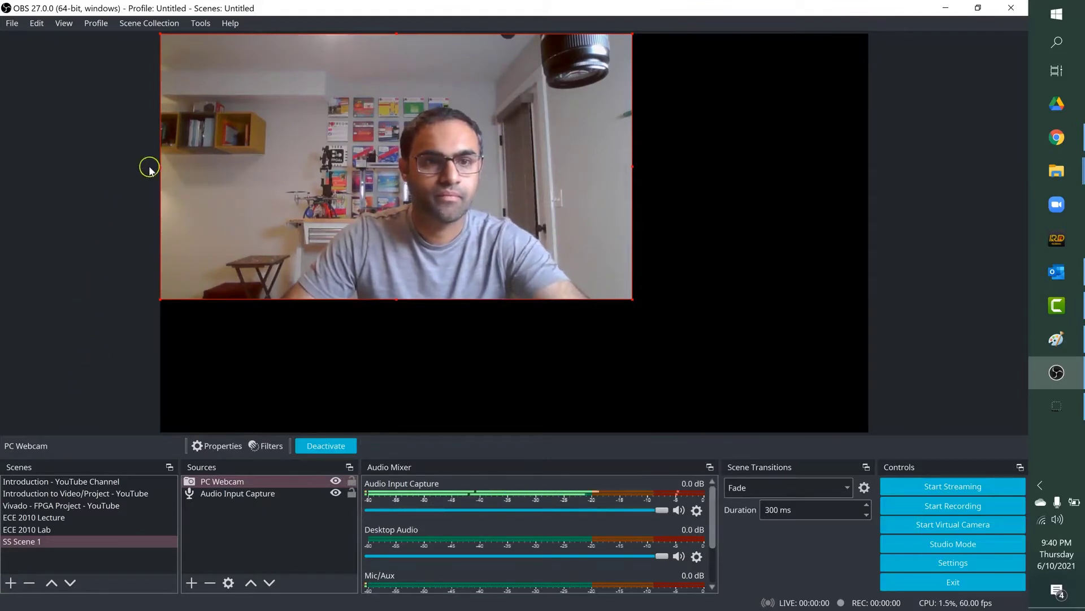
Step: Crop the left and right sides of the PC Webcam image, then shrink it into the lower-right corner of the canvas
left_click_drag(160, 168, 280, 171)
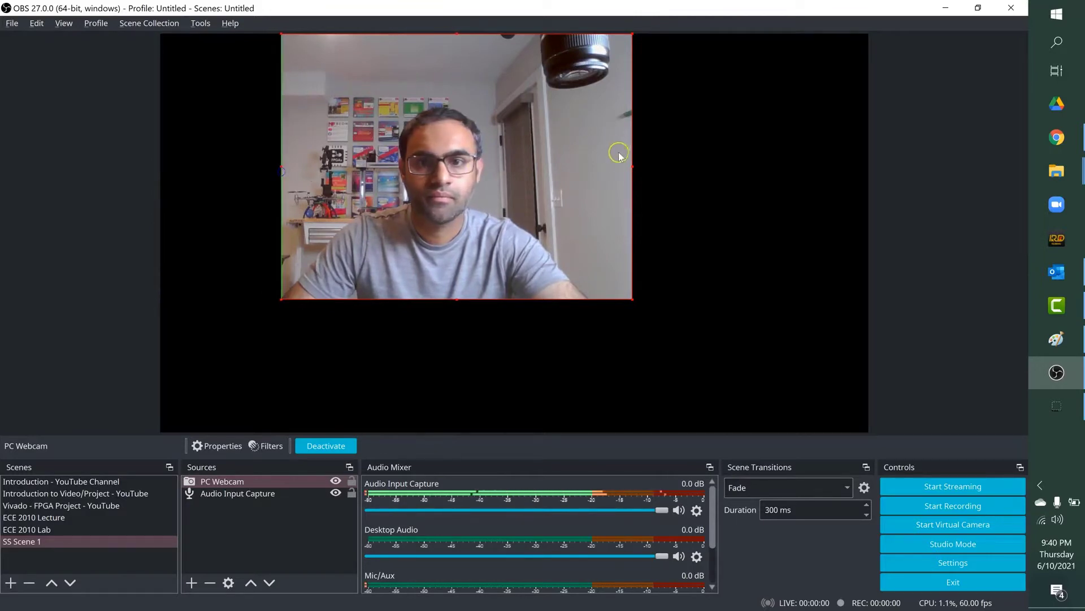
left_click_drag(633, 163, 612, 164)
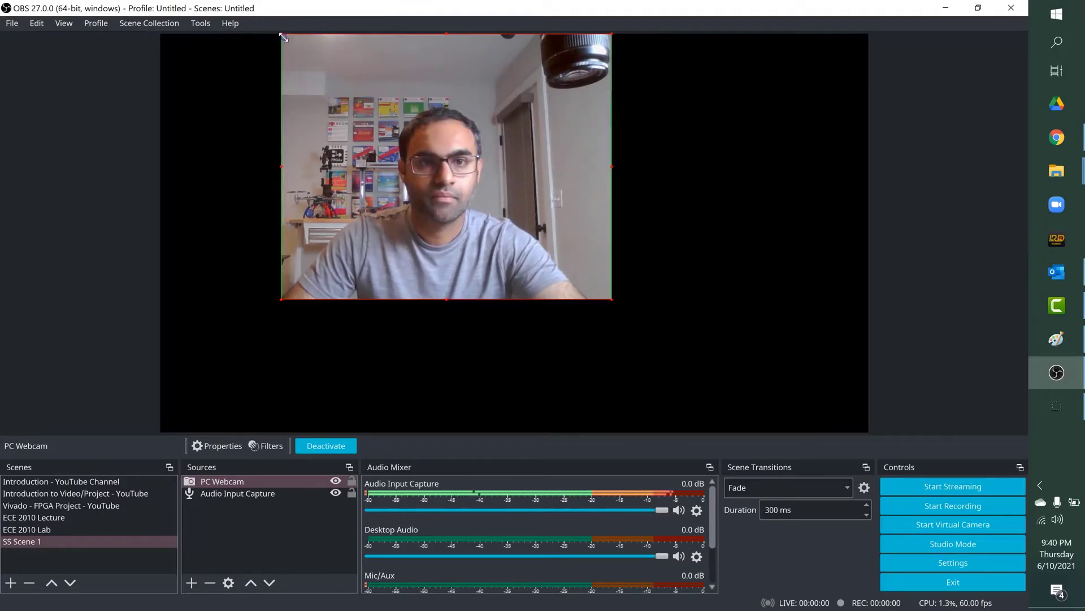
left_click_drag(283, 37, 733, 327)
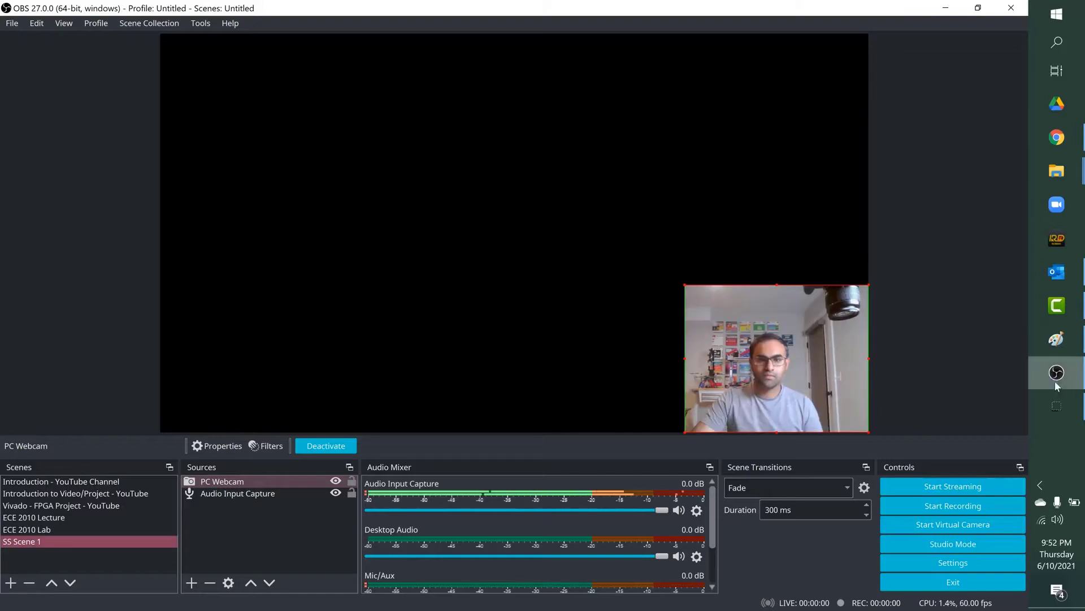
Step: Create another Video Capture Device source named Canon Camera
left_click(191, 579)
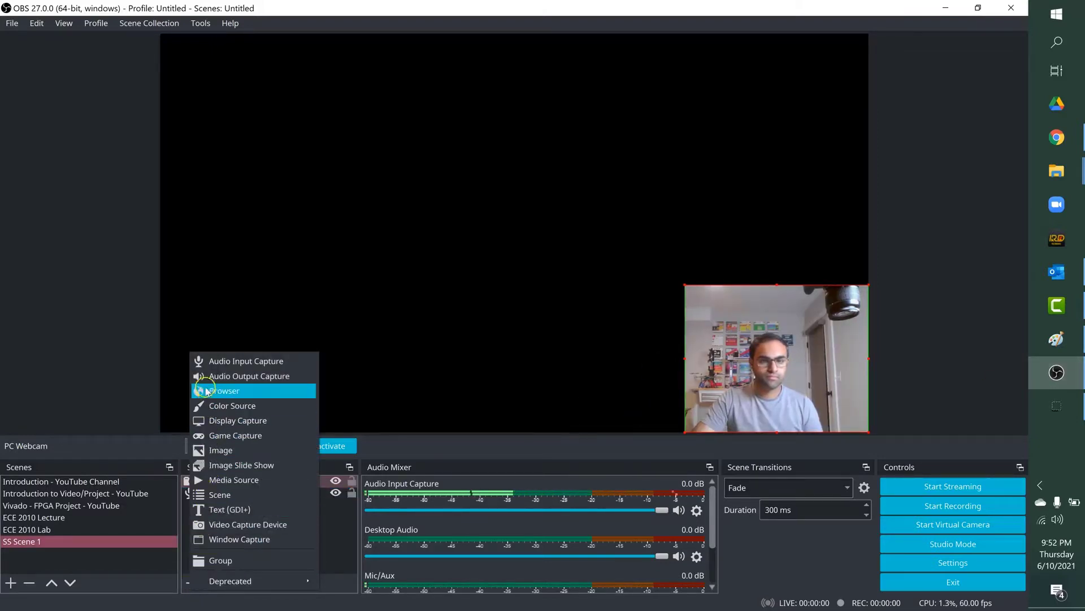
left_click(215, 523)
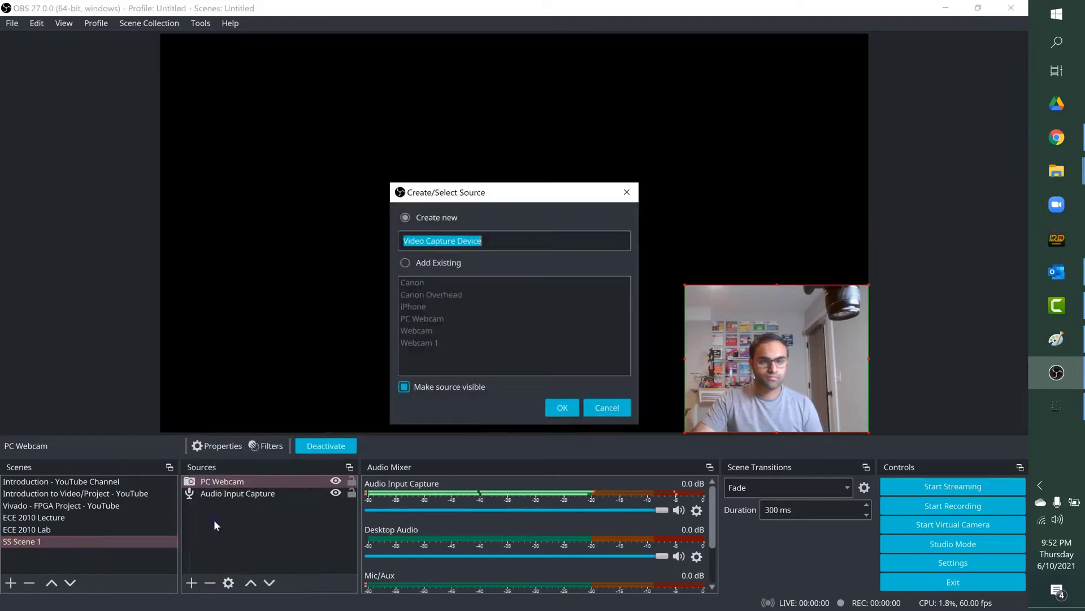
type("Ca")
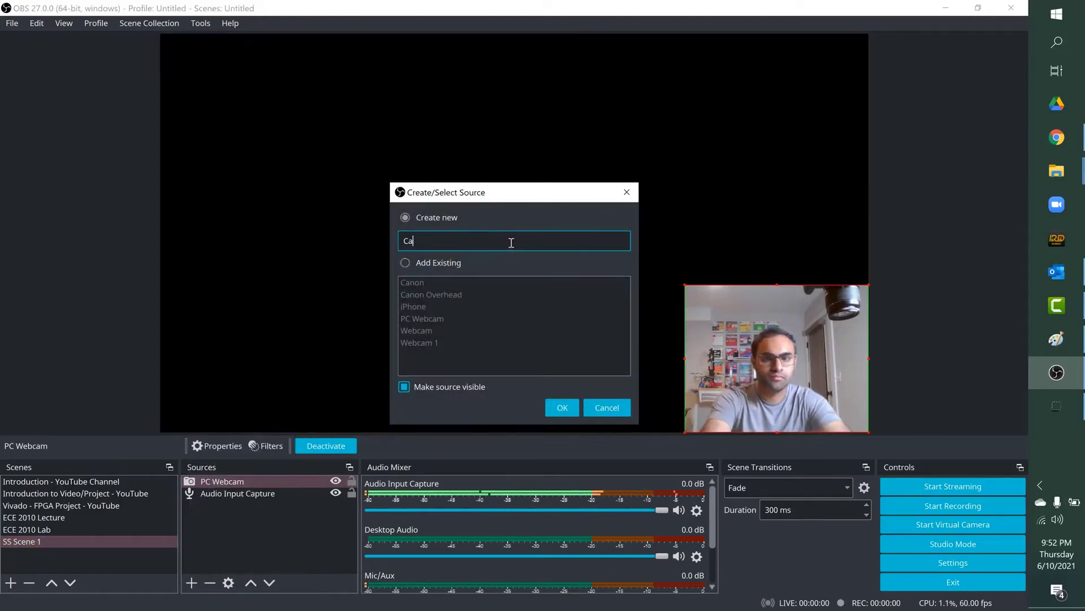
type("non Camera")
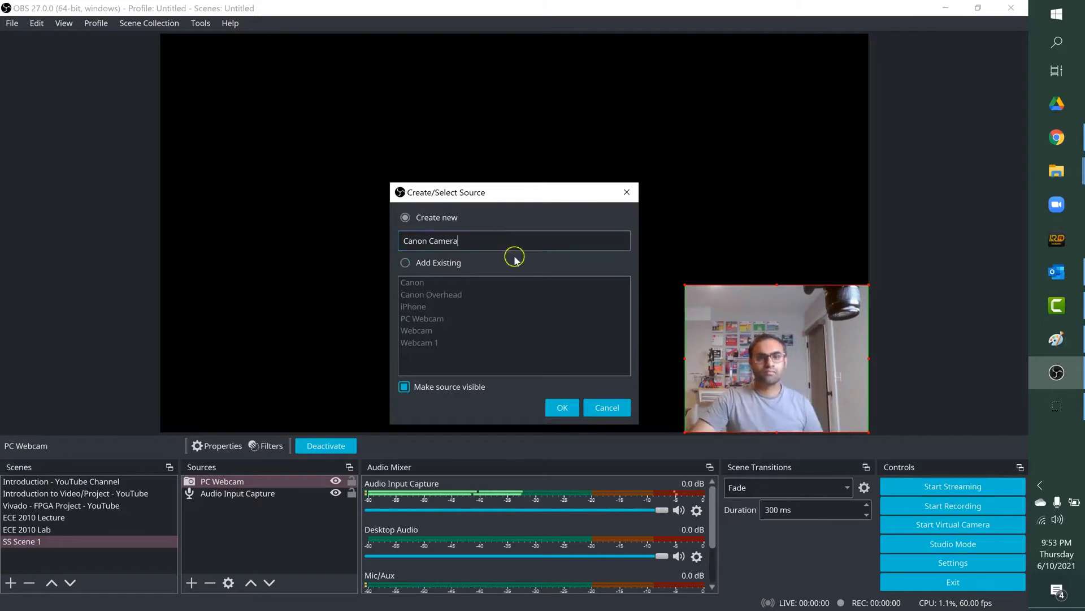
left_click(555, 410)
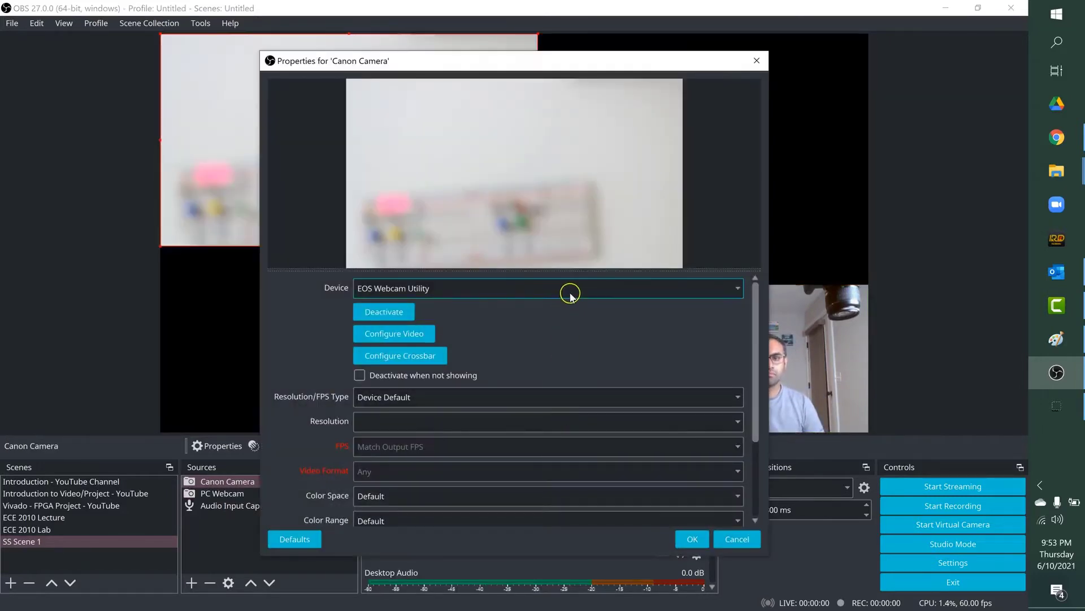
Step: Choose EOS Webcam Utility as the Canon Camera device and confirm the properties
left_click(568, 290)
left_click(431, 329)
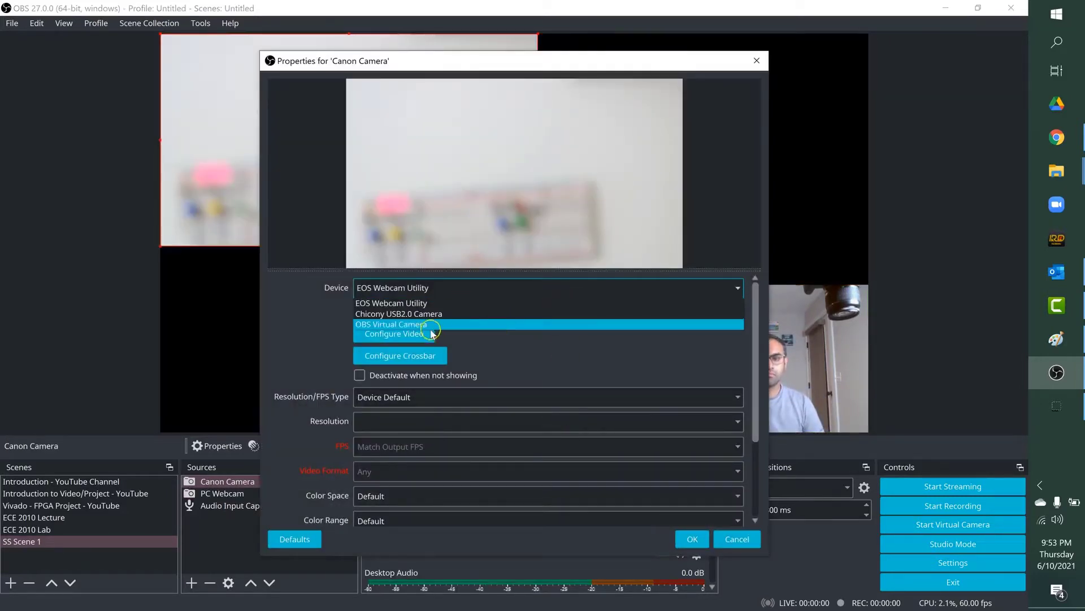
left_click(411, 303)
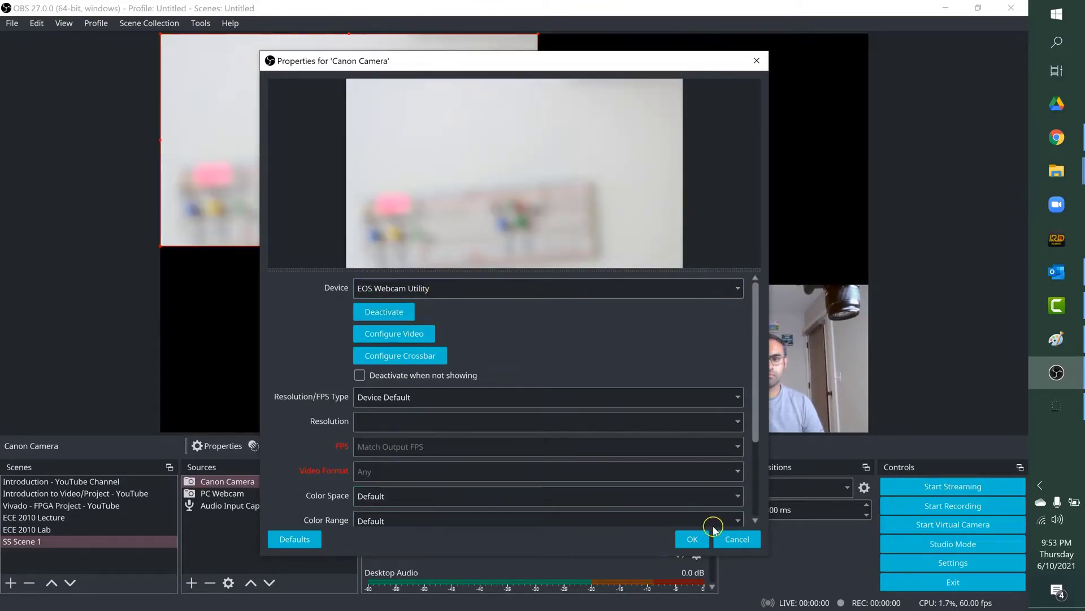
left_click(693, 539)
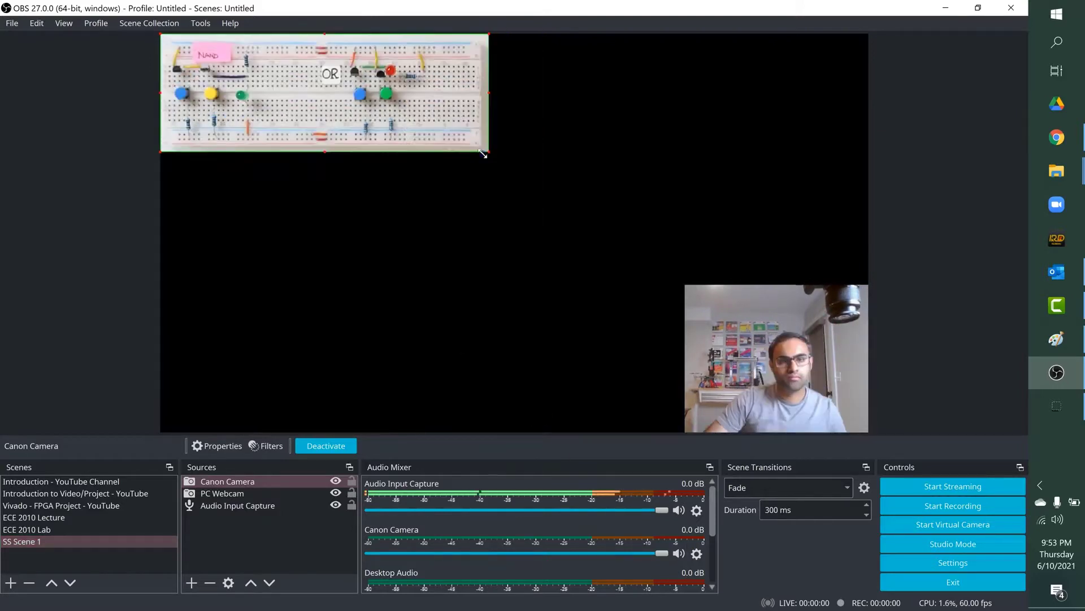
Step: Crop and enlarge the Canon Camera image so the breadboard fills the upper-left area of the canvas
left_click_drag(487, 152, 550, 249)
left_click(520, 312)
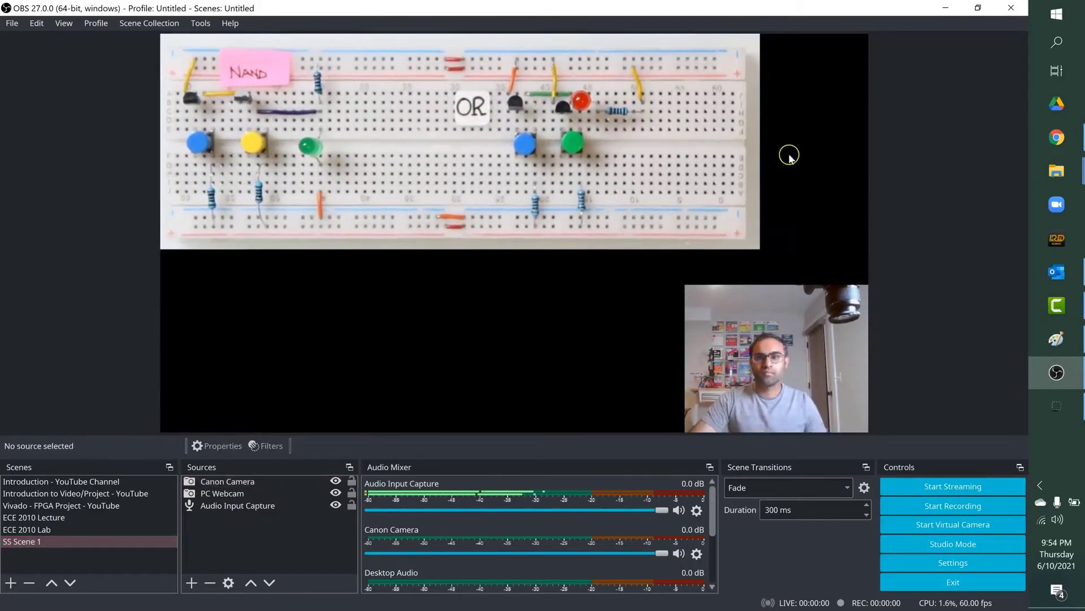
left_click(745, 133)
left_click_drag(760, 141, 682, 130)
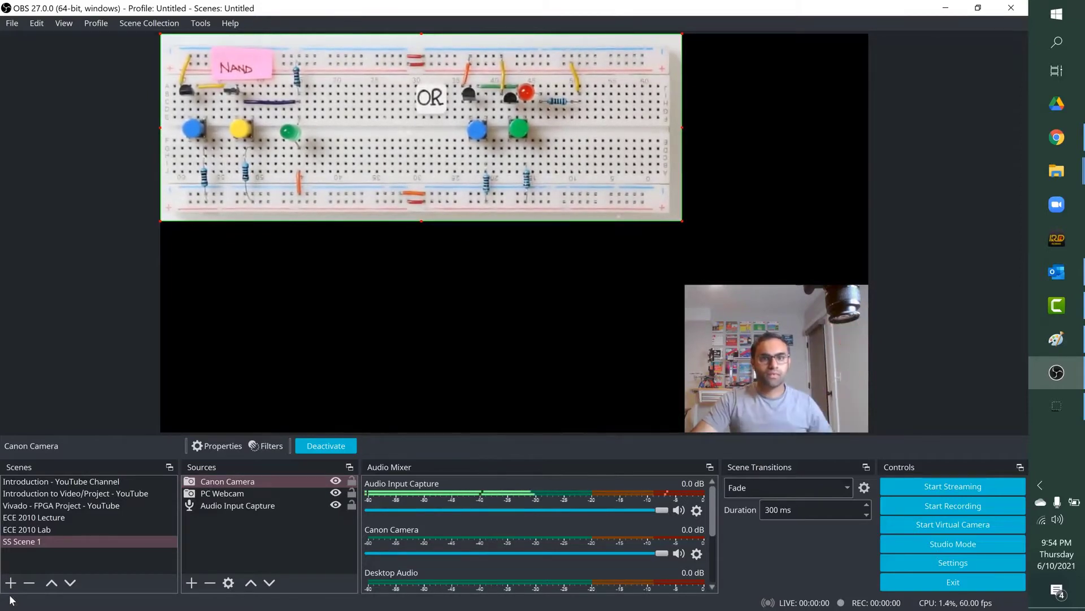
left_click(198, 546)
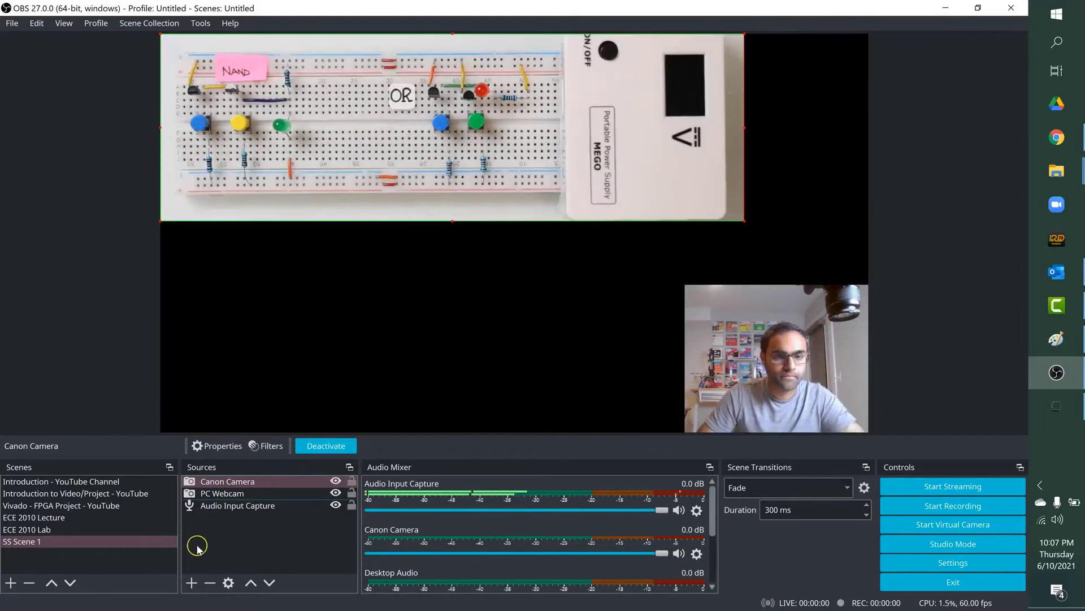
Step: Create a Browser source named Tinkercad Simulation in SS Scene 1
left_click(198, 585)
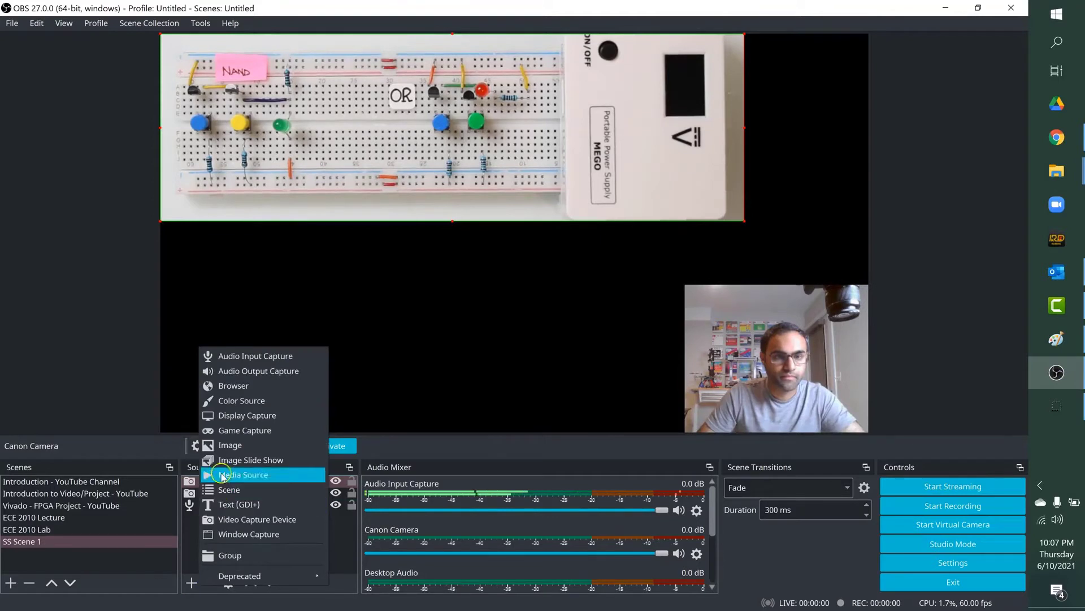
left_click(234, 387)
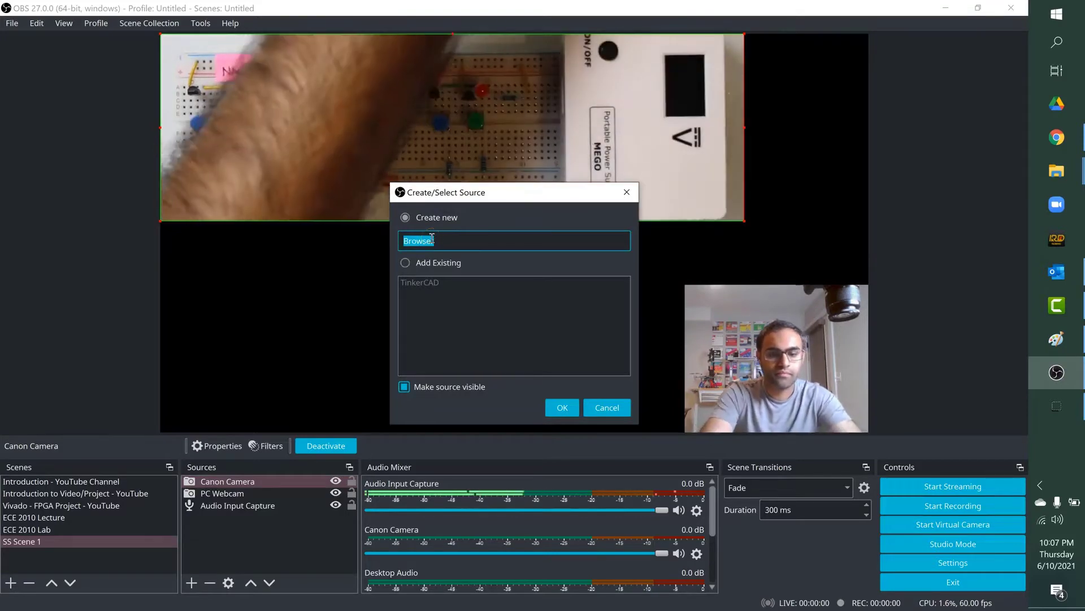
type("T")
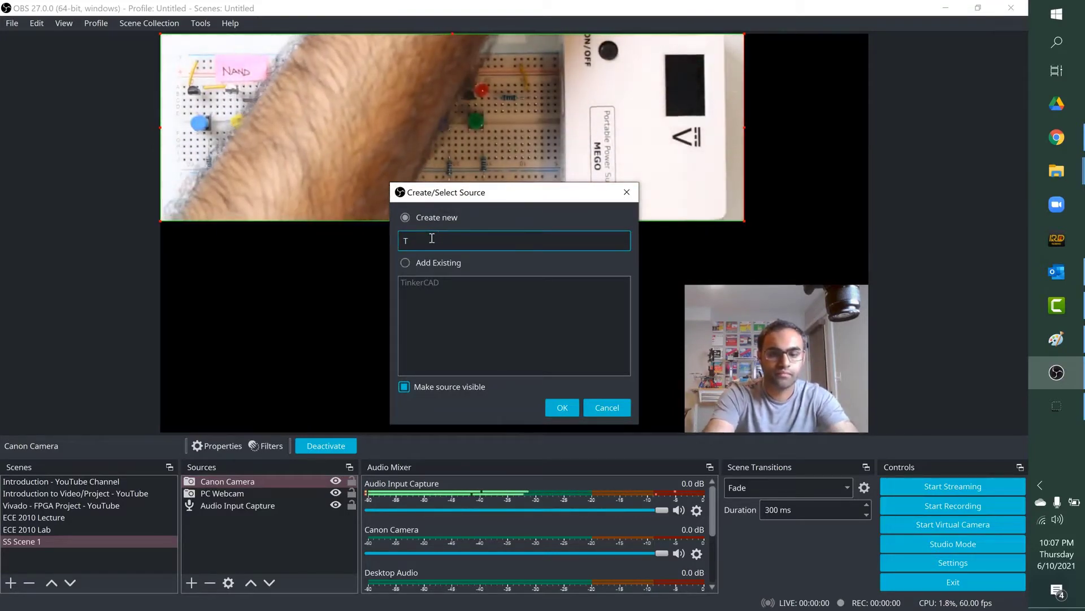
type("inkercad")
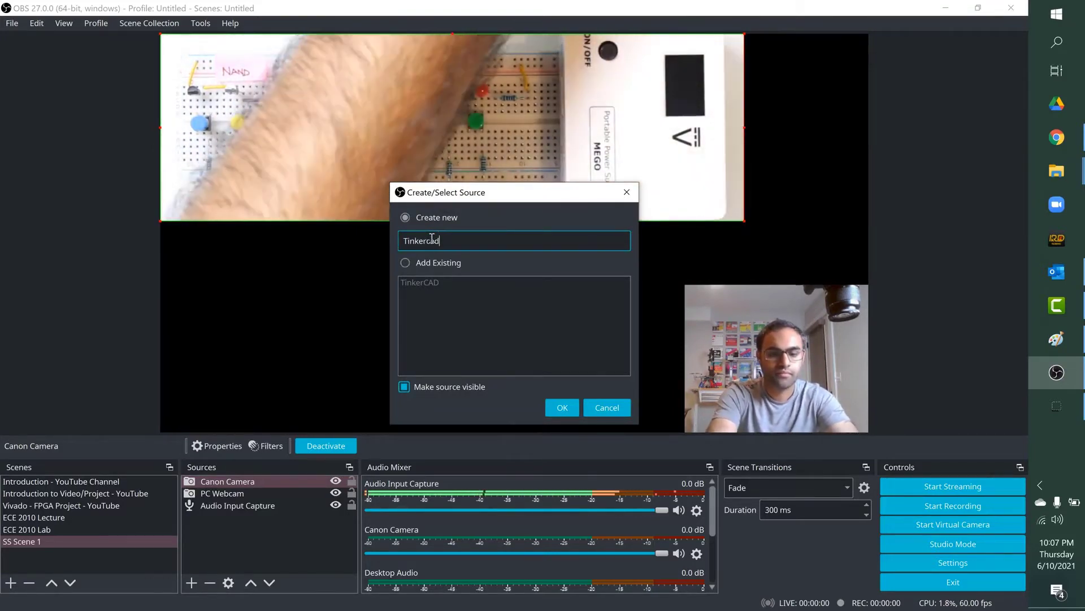
type(" Simula")
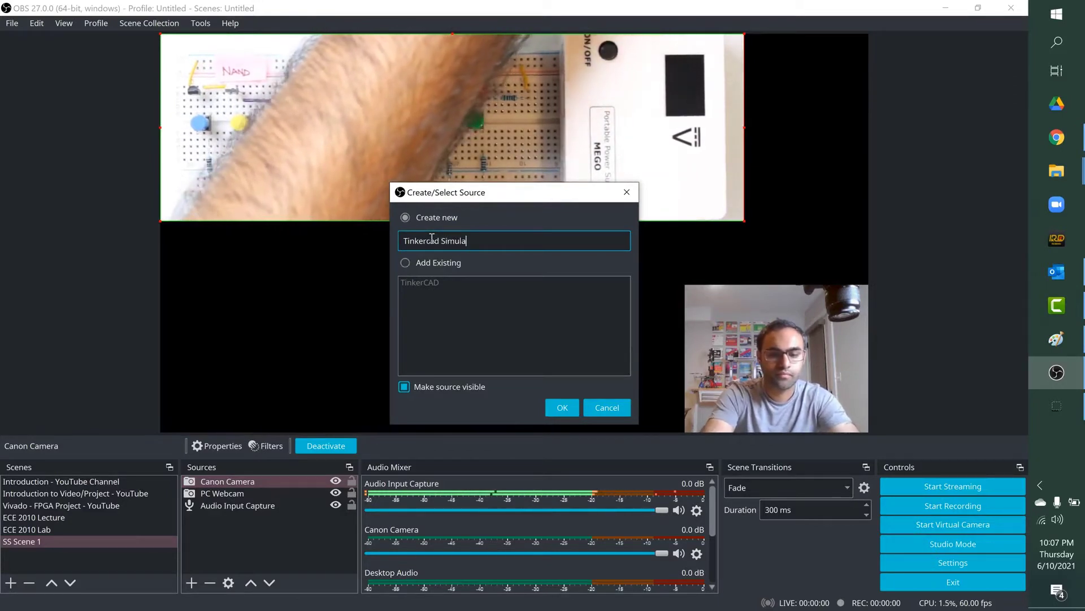
type("tion")
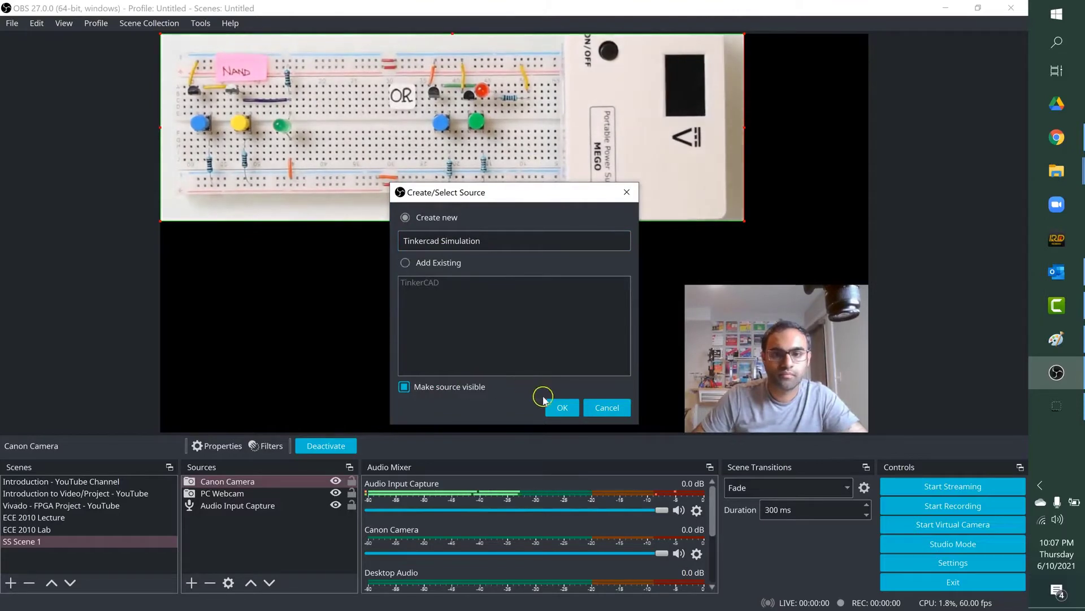
left_click(560, 407)
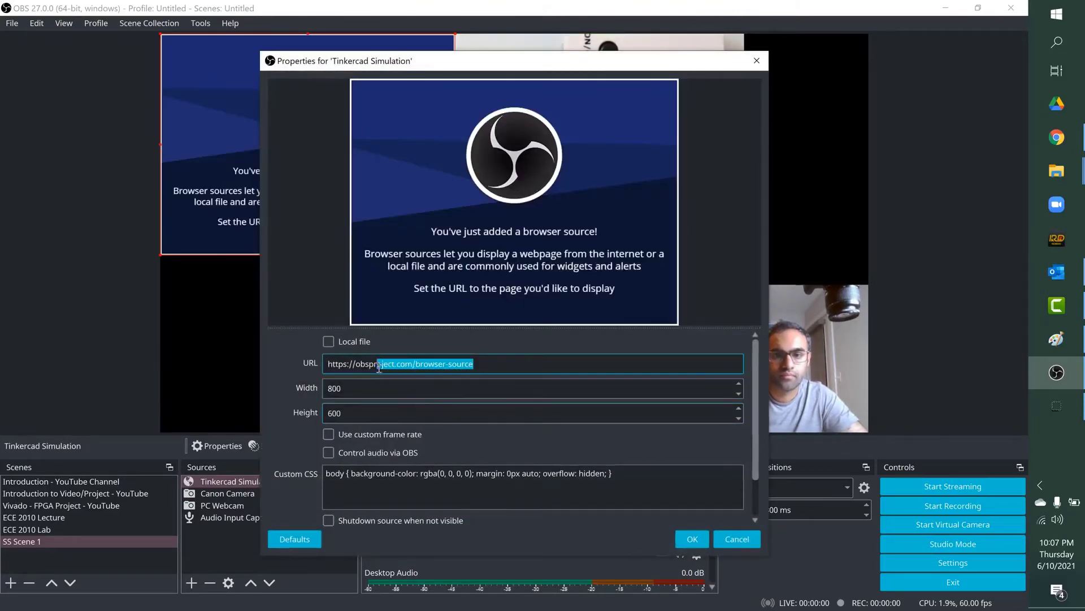
right_click(339, 365)
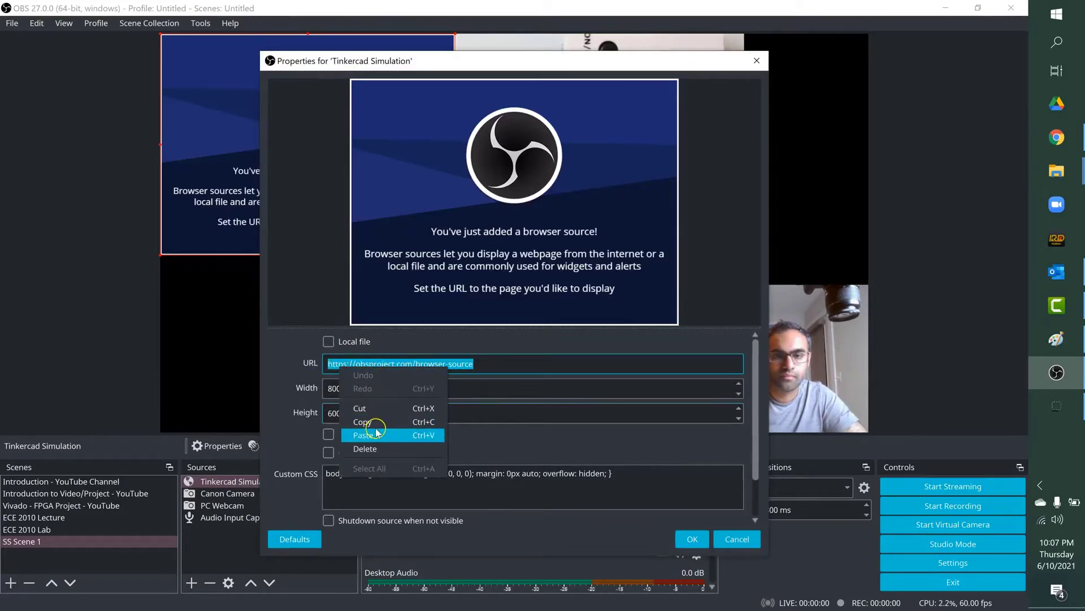
left_click(377, 433)
key("BackSpace")
key("BackSpace")
key("BackSpace")
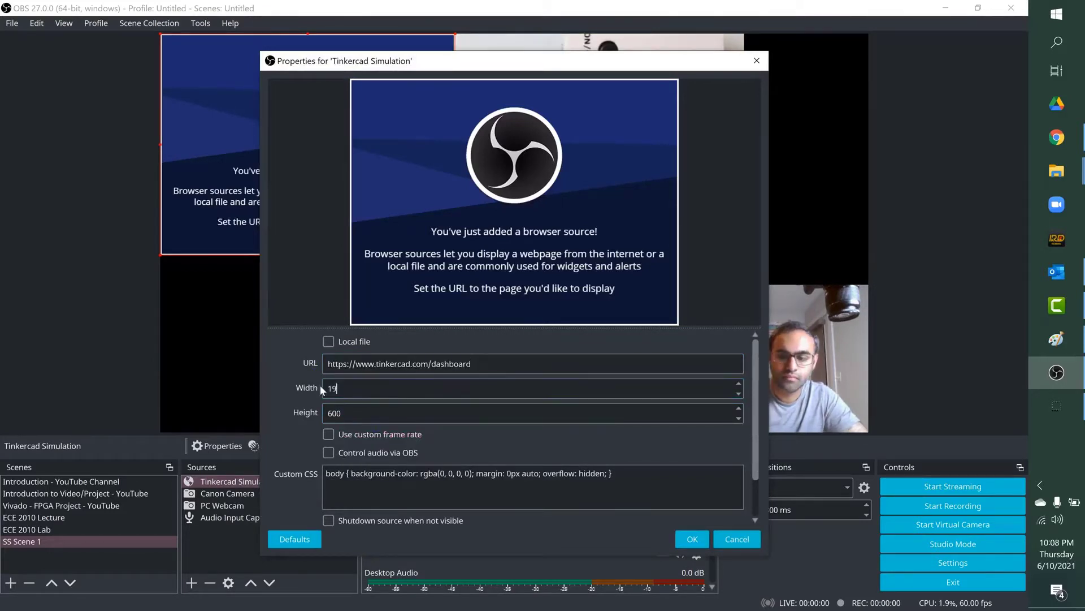
type("1920")
key("Tab")
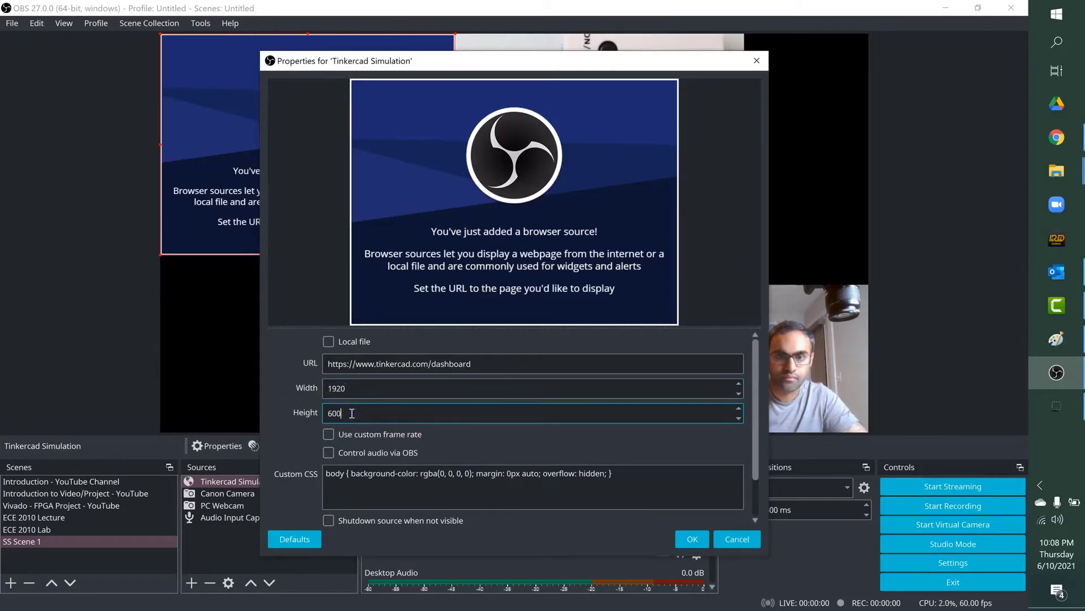
type("1080")
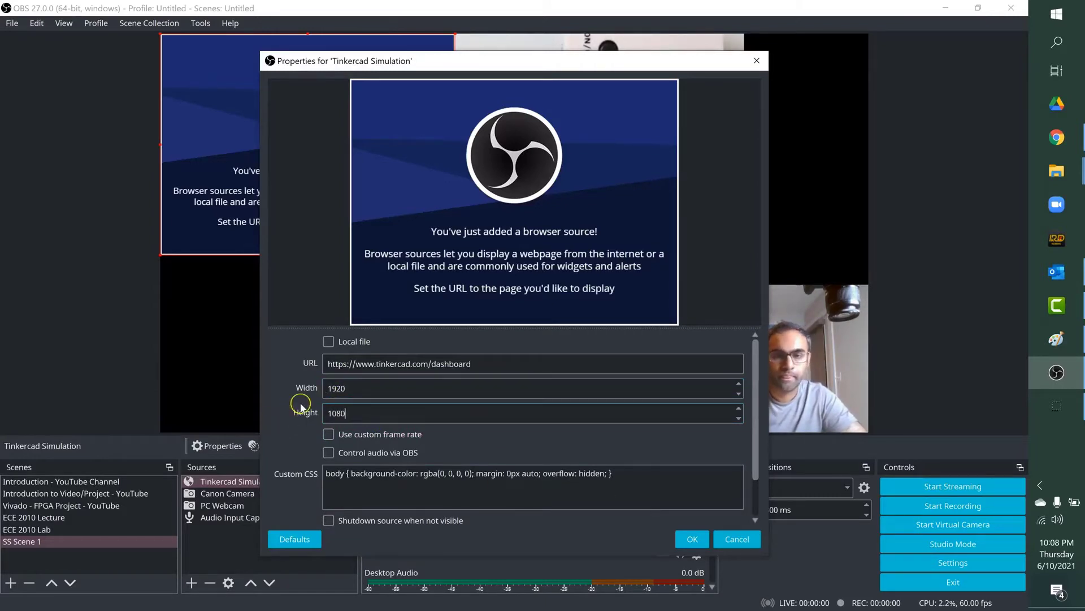
scroll(744, 388, "down", 2)
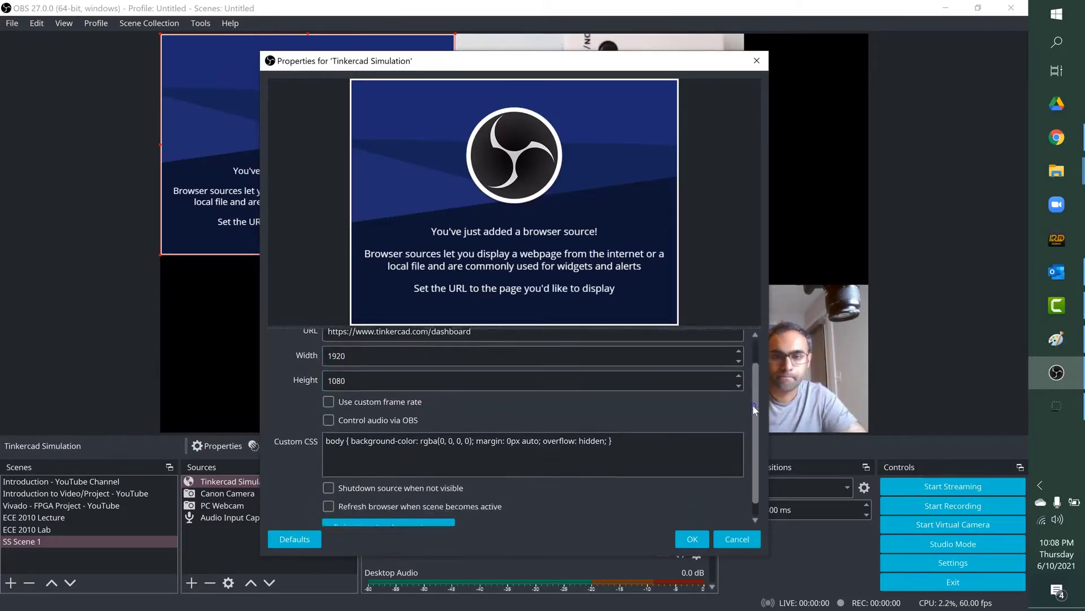
left_click(693, 539)
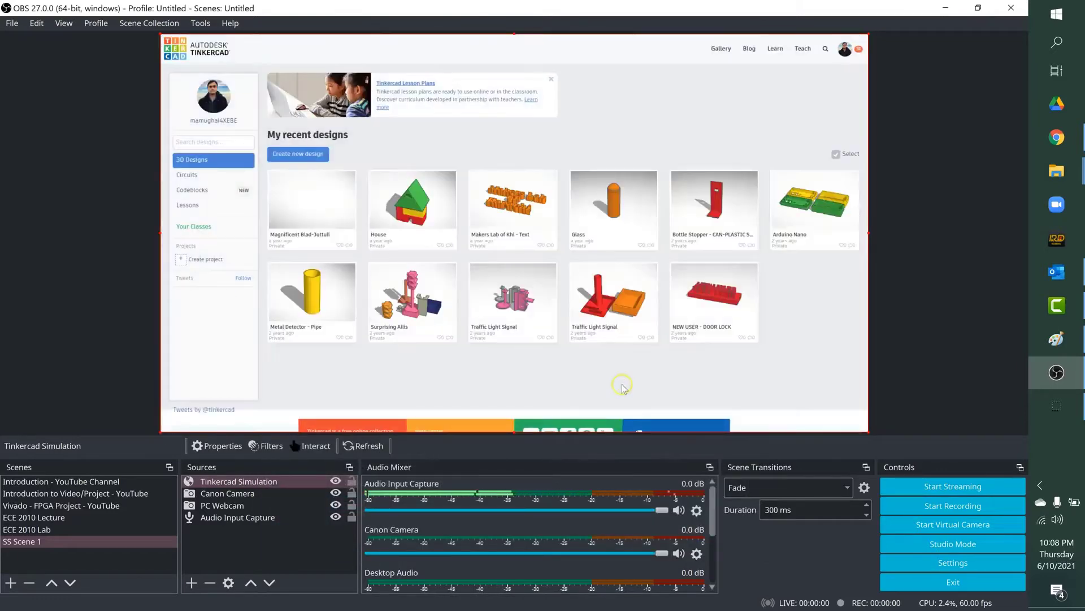
Step: Open the interaction window of the Tinkercad Simulation source and move it aside so the canvas preview stays visible
left_click(281, 493)
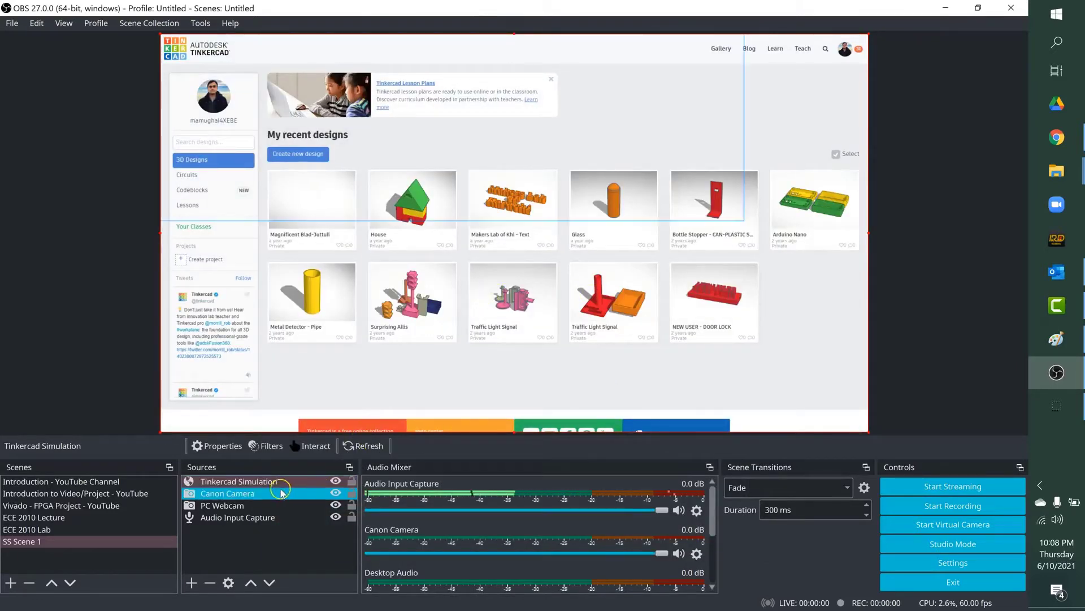
left_click(245, 483)
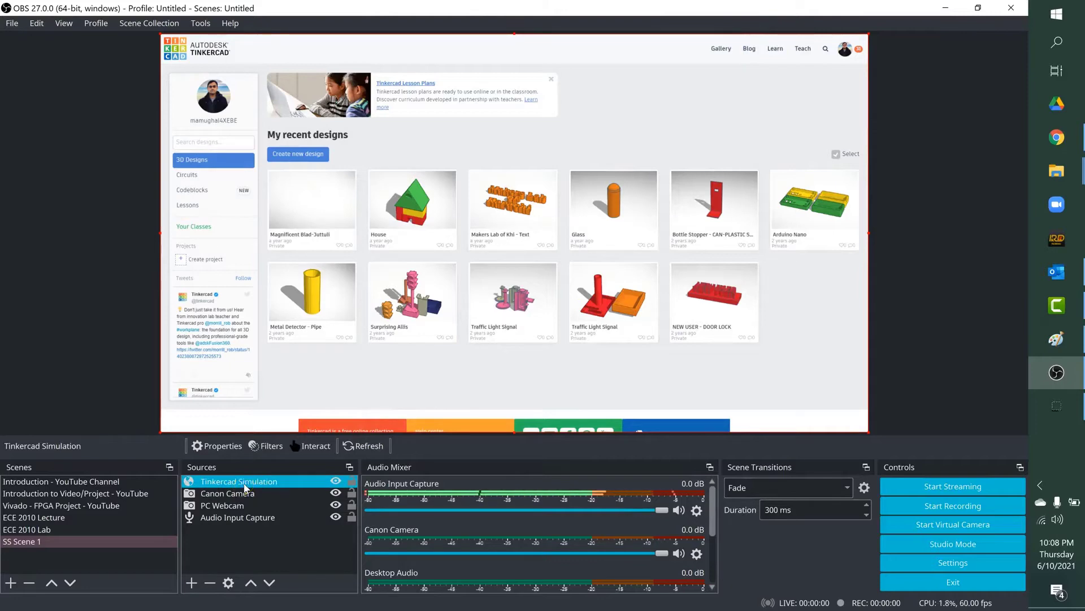
right_click(245, 485)
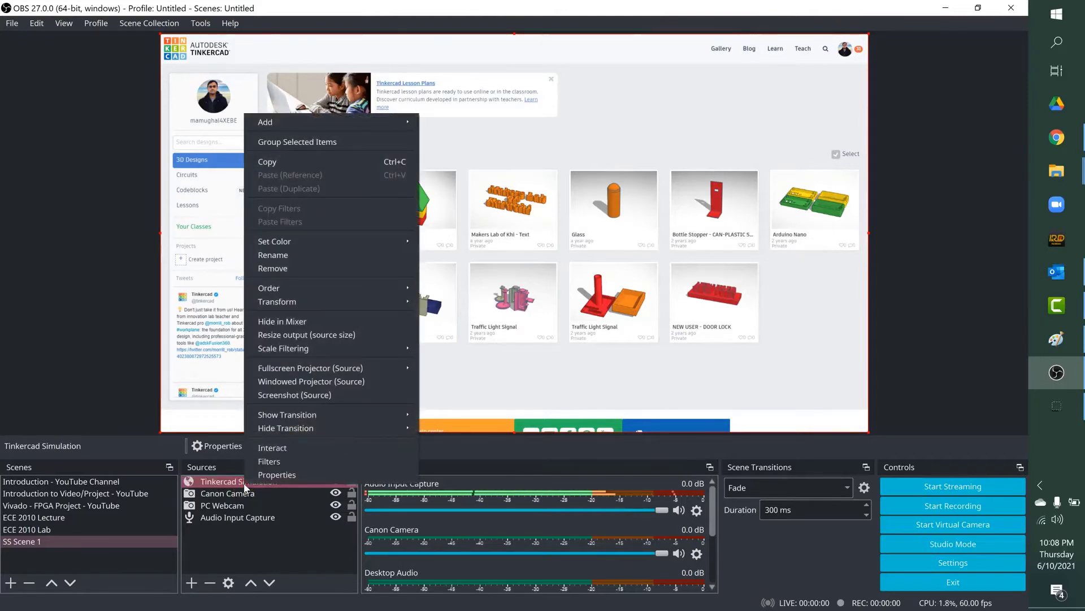
left_click(270, 448)
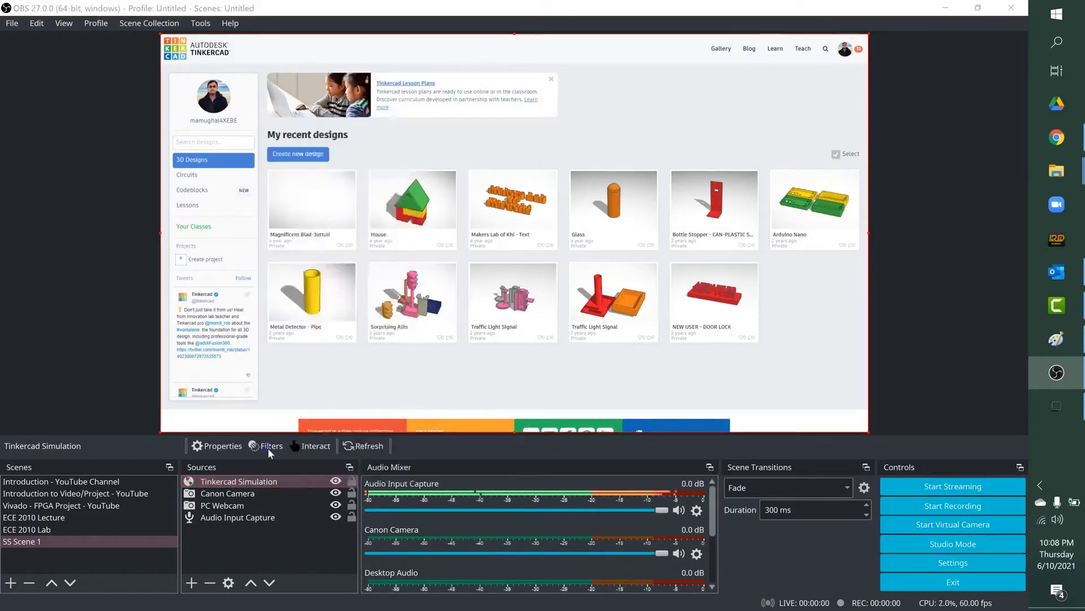
left_click_drag(513, 26, 813, 25)
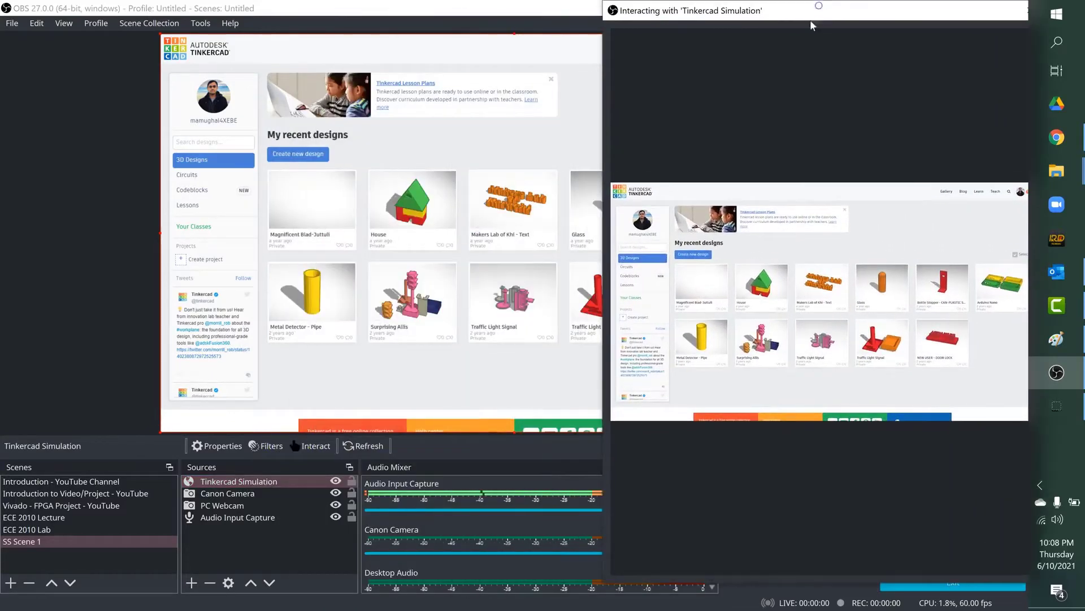
Step: Open the ECE 2010 Lab 2 circuit in the Tinkercad source, start its simulation and turn the potentiometer
left_click(627, 267)
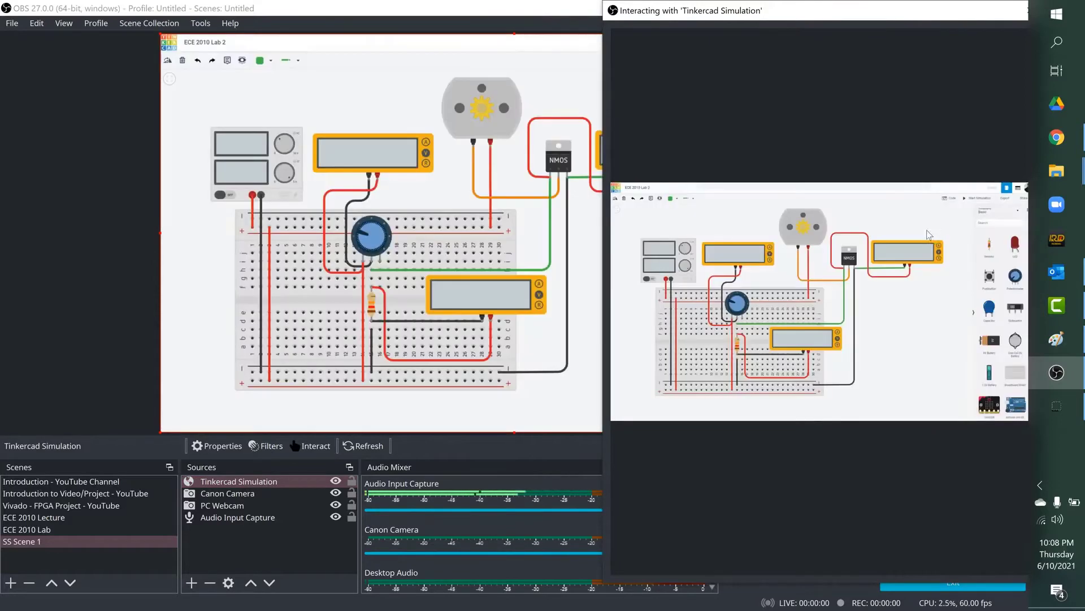
left_click(982, 199)
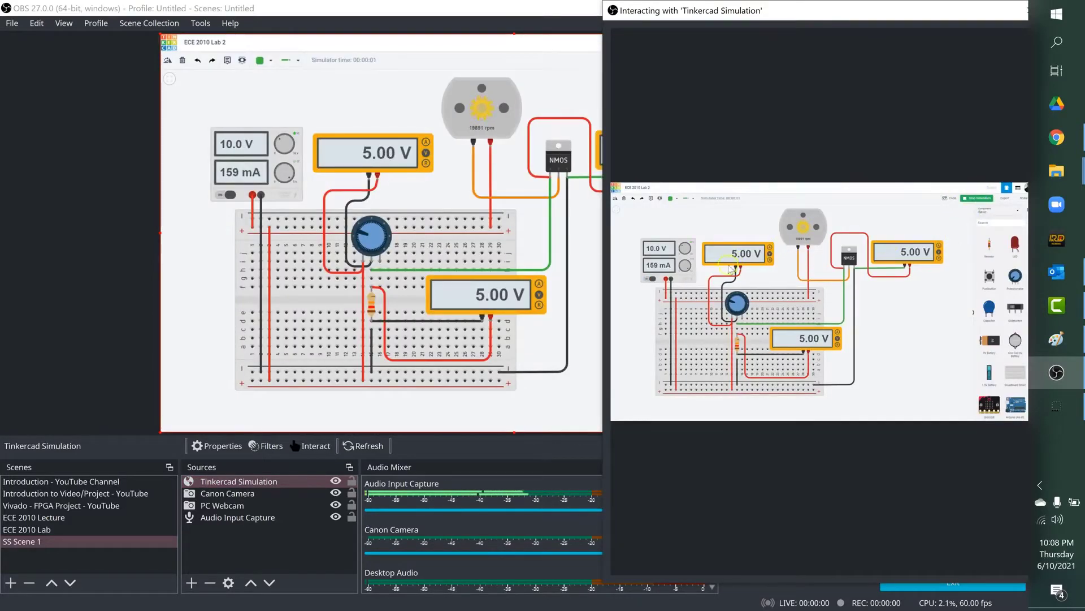
mouse_move(730, 302)
left_mouse_down()
mouse_move(743, 312)
mouse_move(739, 294)
left_mouse_up()
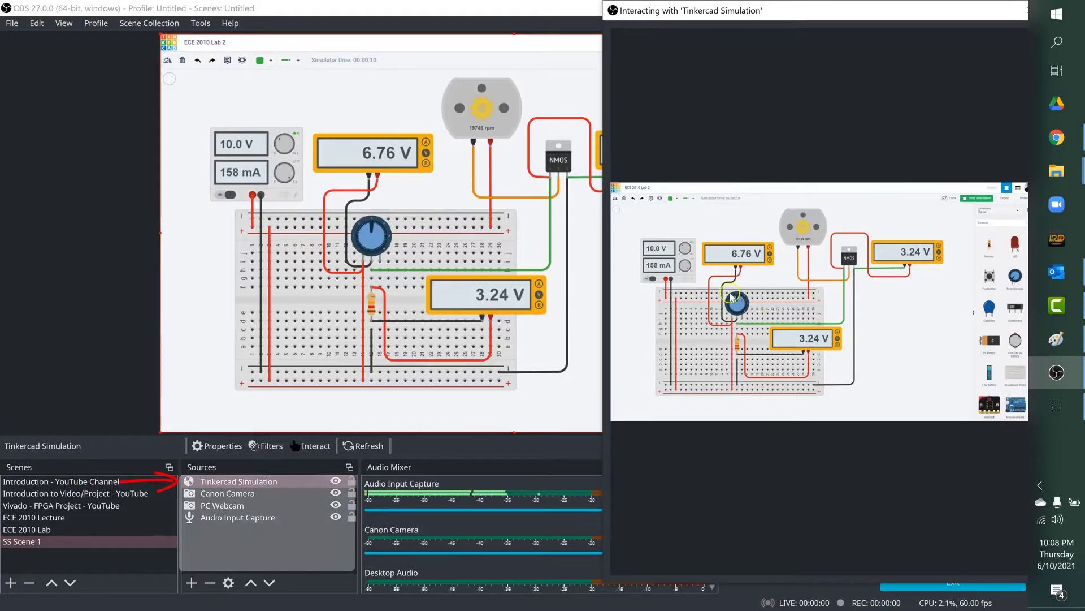
Step: Close the Tinkercad interaction window and hide the Tinkercad Simulation source in the scene
left_click_drag(955, 13, 695, 20)
left_click(768, 16)
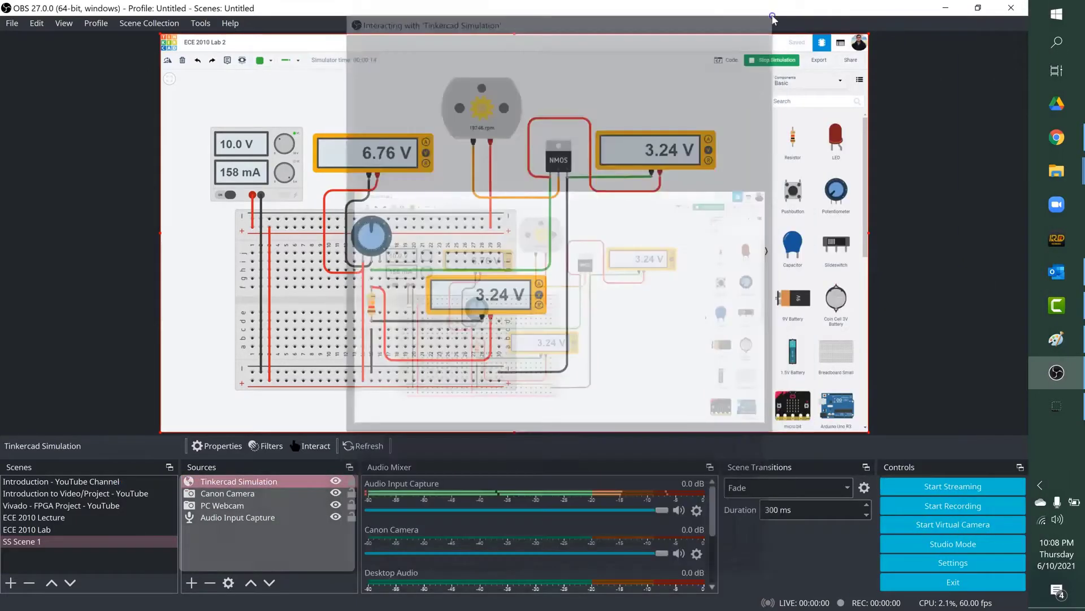
left_click(336, 482)
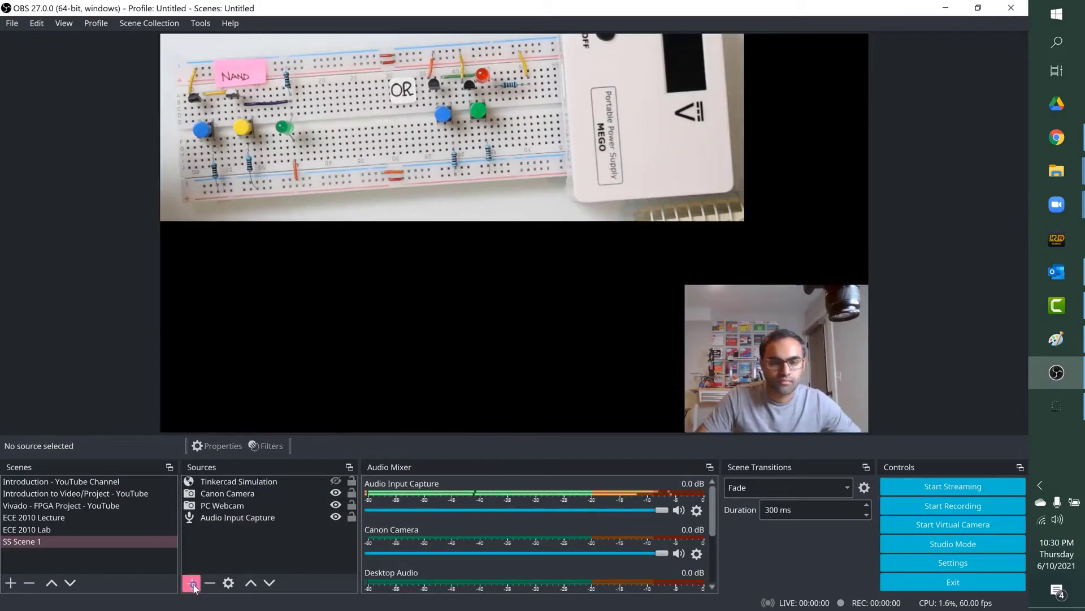
Step: Create a Window Capture source named Zoom Chat 1
left_click(193, 584)
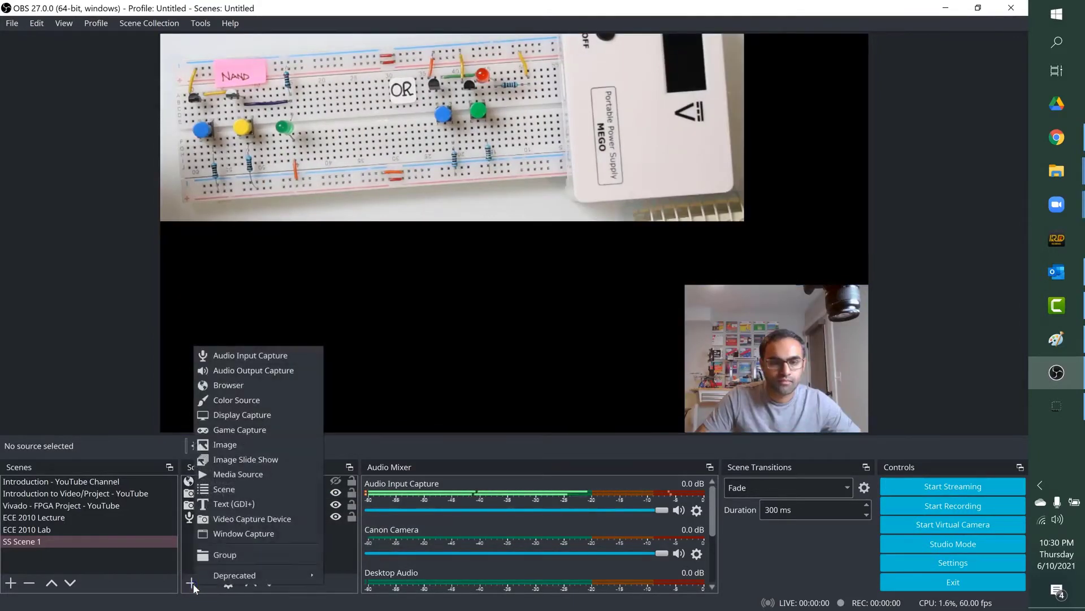
left_click(249, 535)
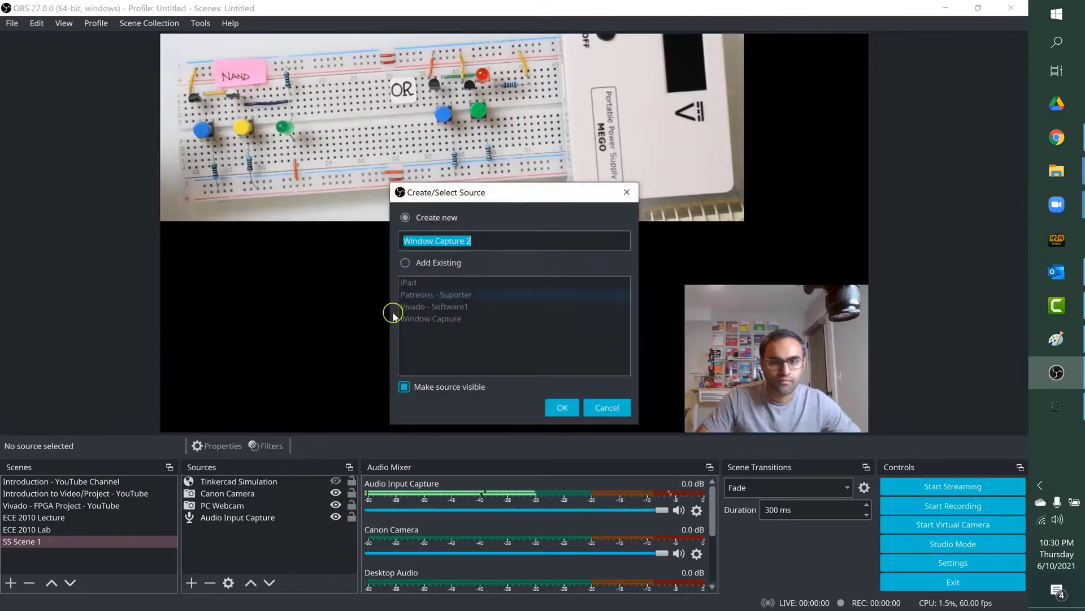
type("Zoo")
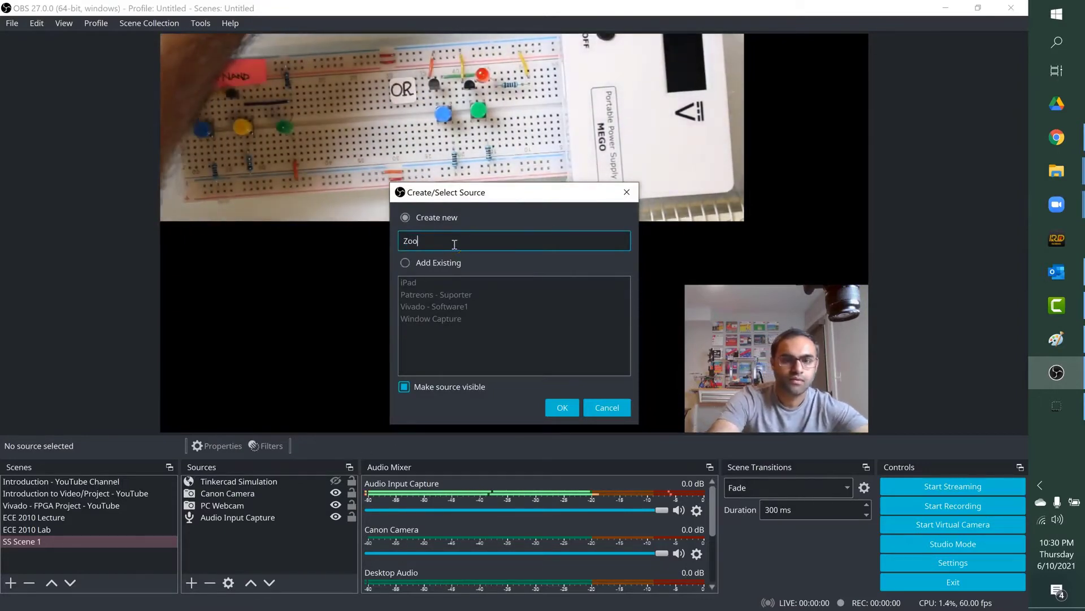
type("m Chat 1")
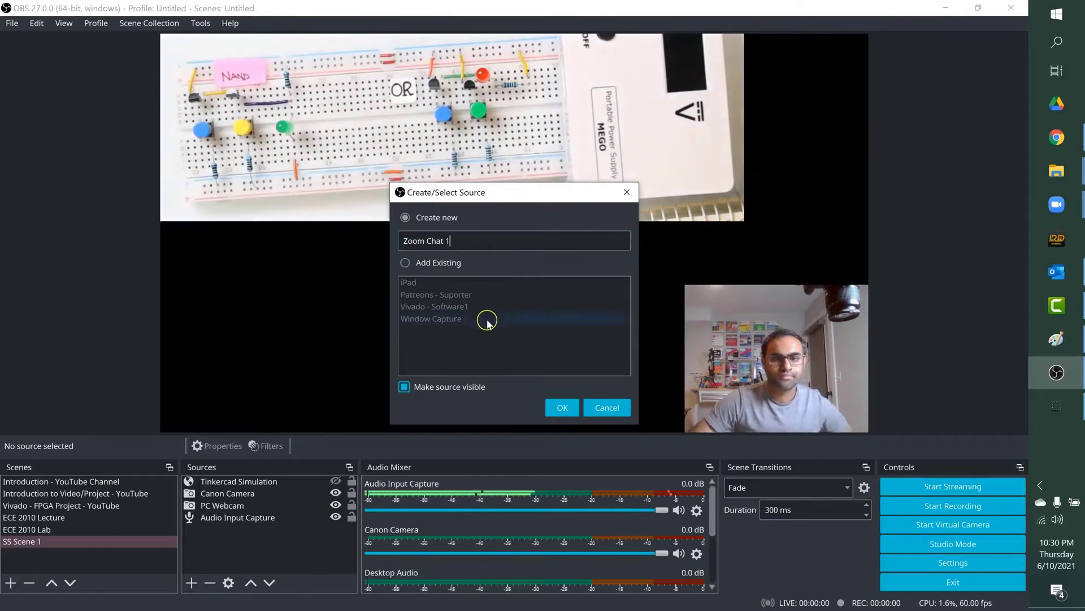
left_click(543, 408)
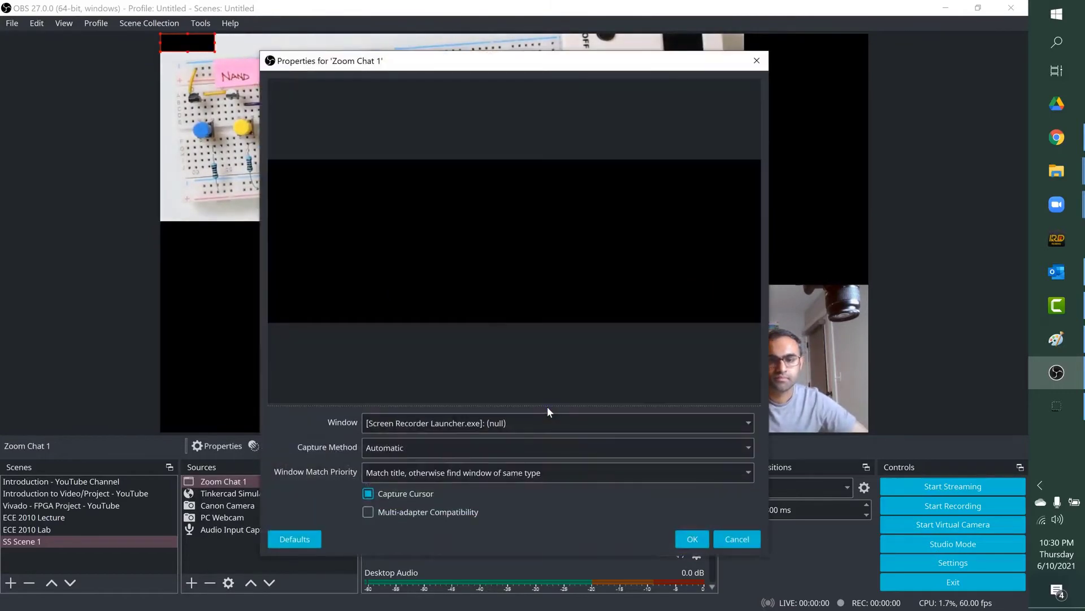
Step: Choose [Zoom.exe]: Zoom Meeting as the window captured by Zoom Chat 1 and confirm the properties
left_click(534, 424)
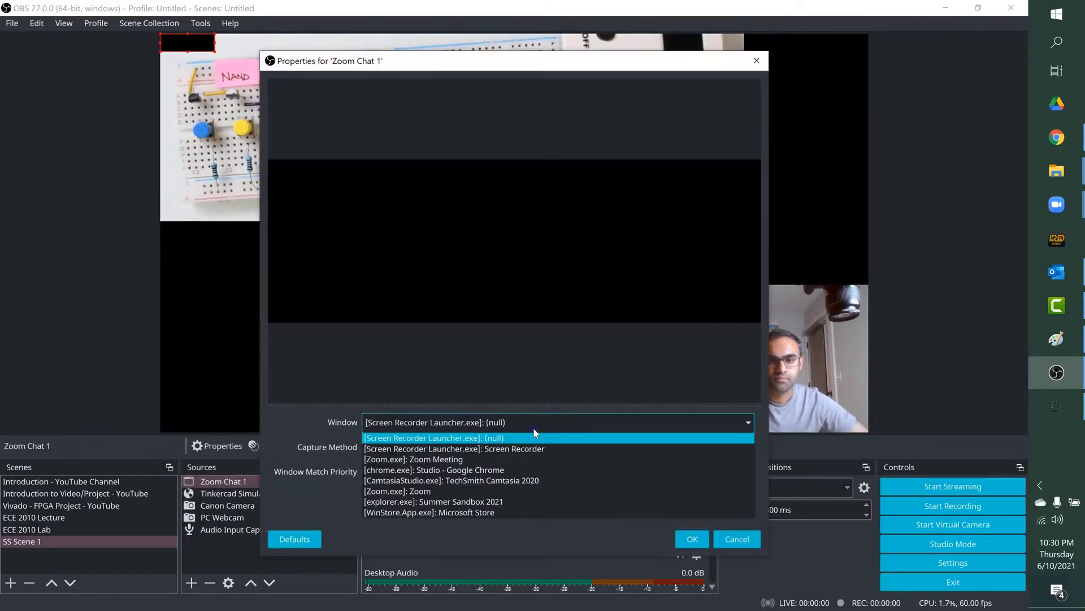
left_click(486, 459)
left_click(730, 540)
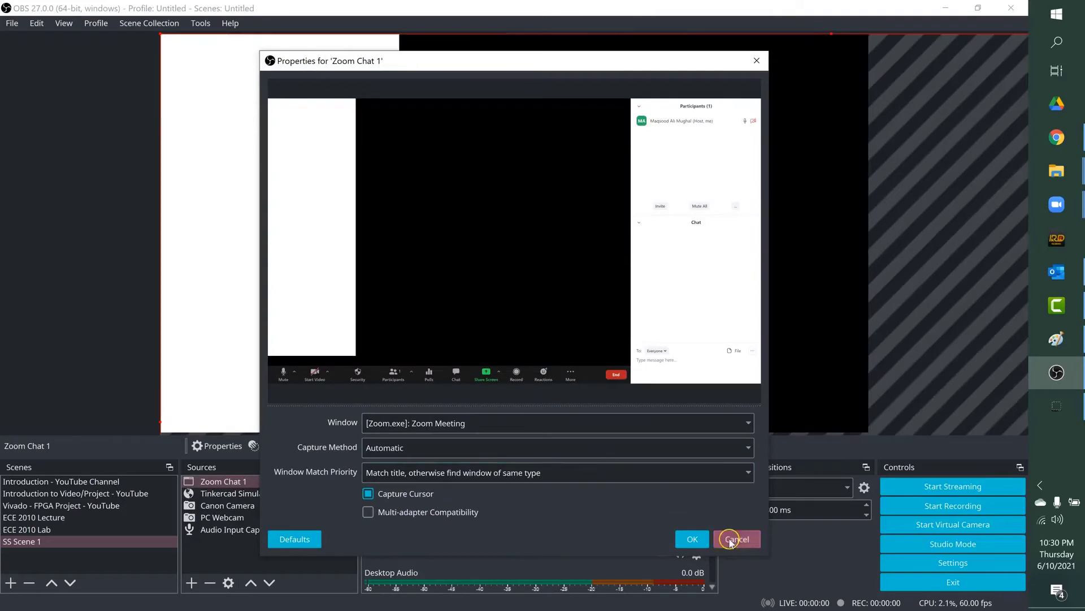
left_click(690, 540)
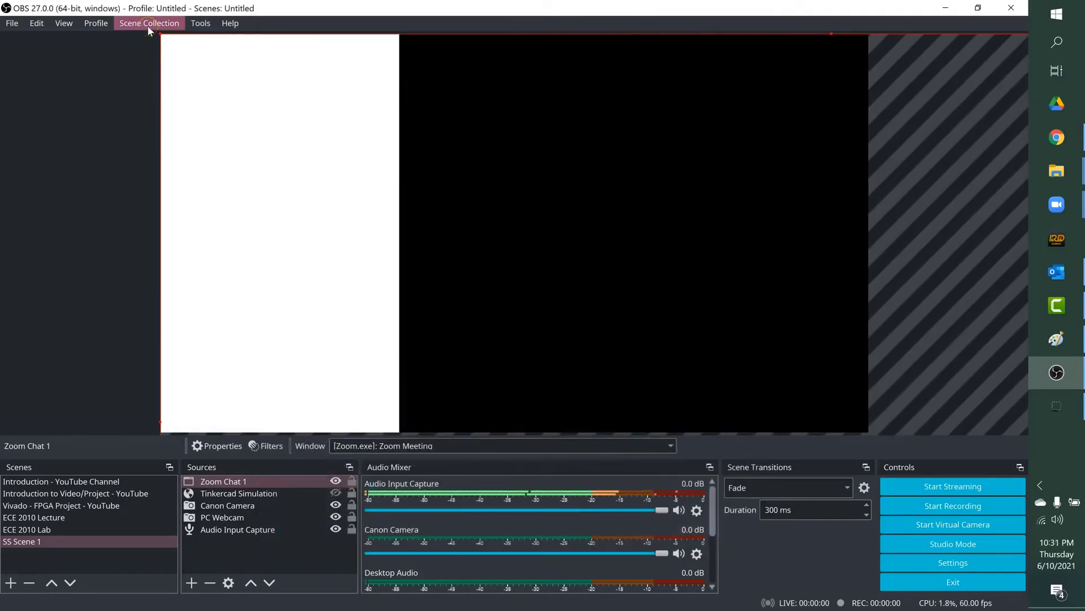
Step: Scale down and crop the Zoom Chat 1 capture so only its chat area fills the space directly above the PC Webcam
left_click_drag(162, 37, 620, 310)
left_click_drag(671, 340, 245, 92)
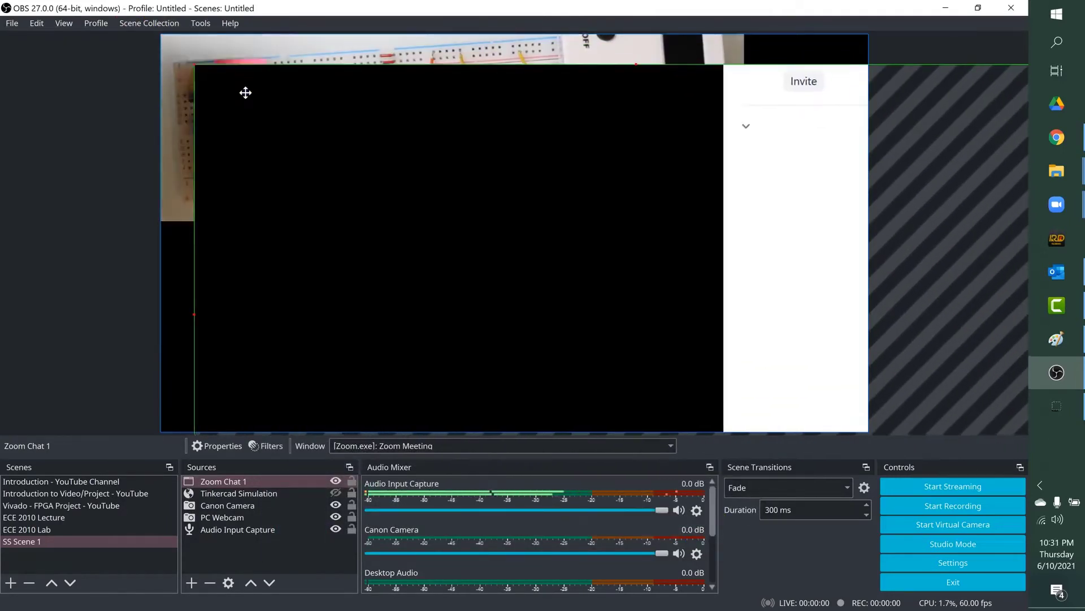
left_click_drag(194, 314, 629, 310)
left_click_drag(709, 197, 357, 175)
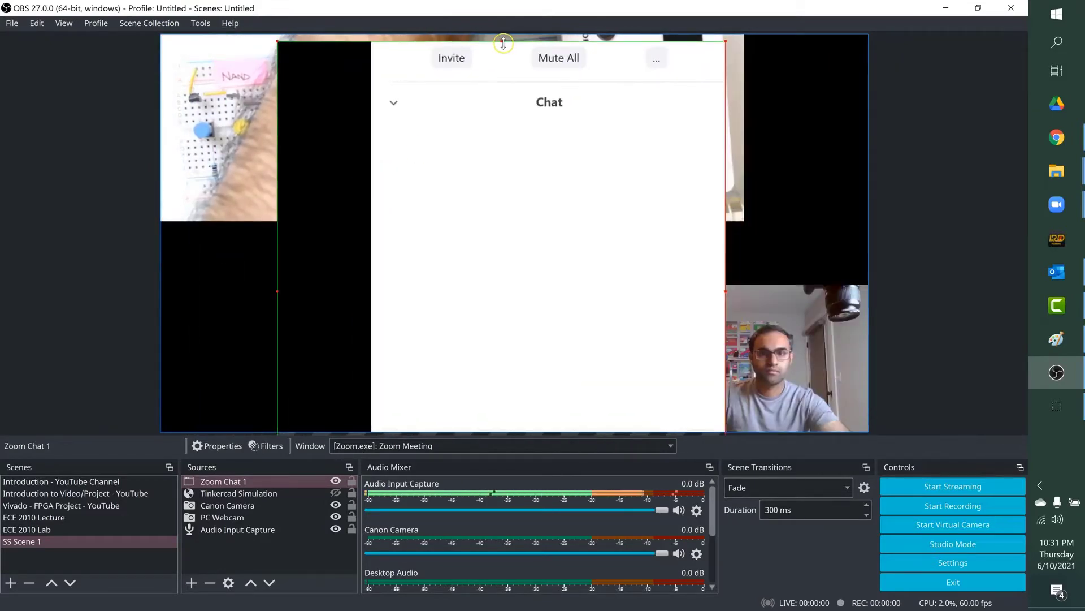
left_click_drag(503, 43, 503, 288)
left_click_drag(423, 351, 738, 231)
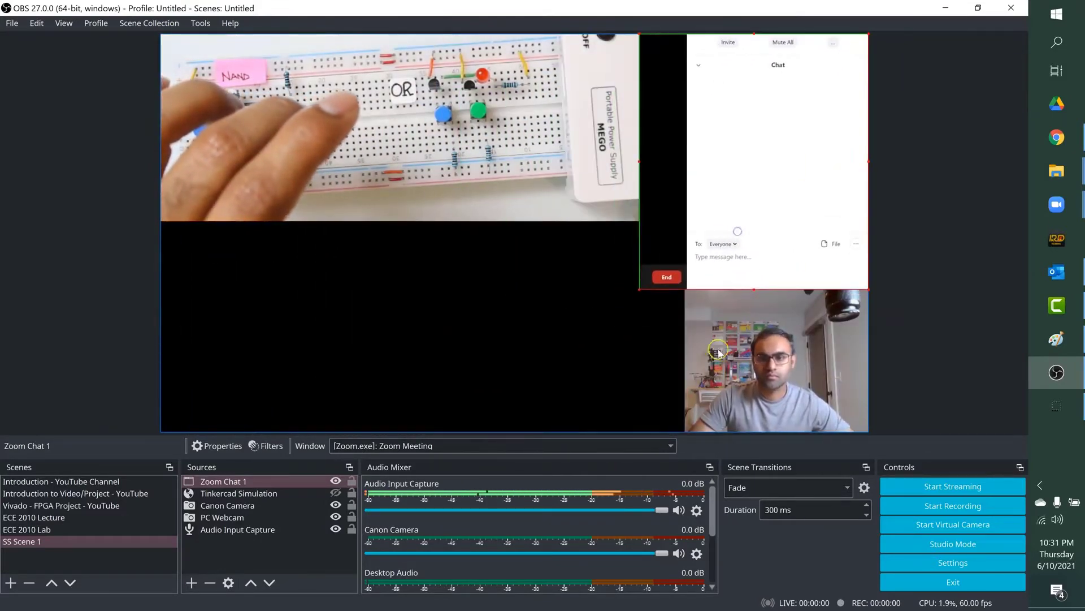
left_click_drag(643, 161, 687, 161)
left_click(629, 226)
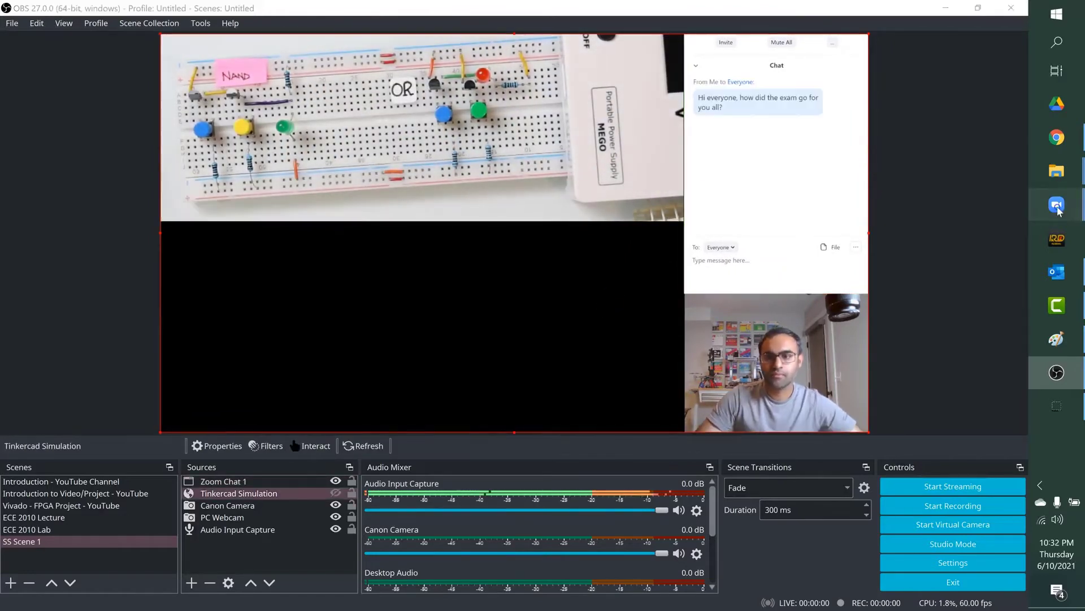
Step: Switch to the Zoom meeting, minimise it, try a smaller window size, maximise it again and return to OBS Studio
left_click(1059, 211)
left_click(936, 180)
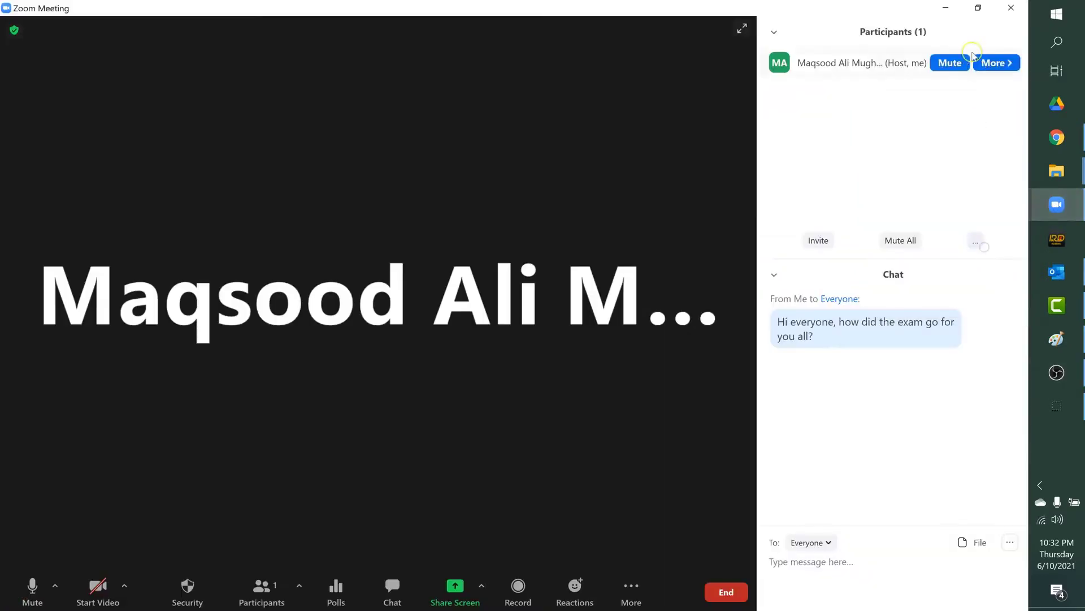
left_click(945, 8)
left_click(1051, 174)
left_click(978, 8)
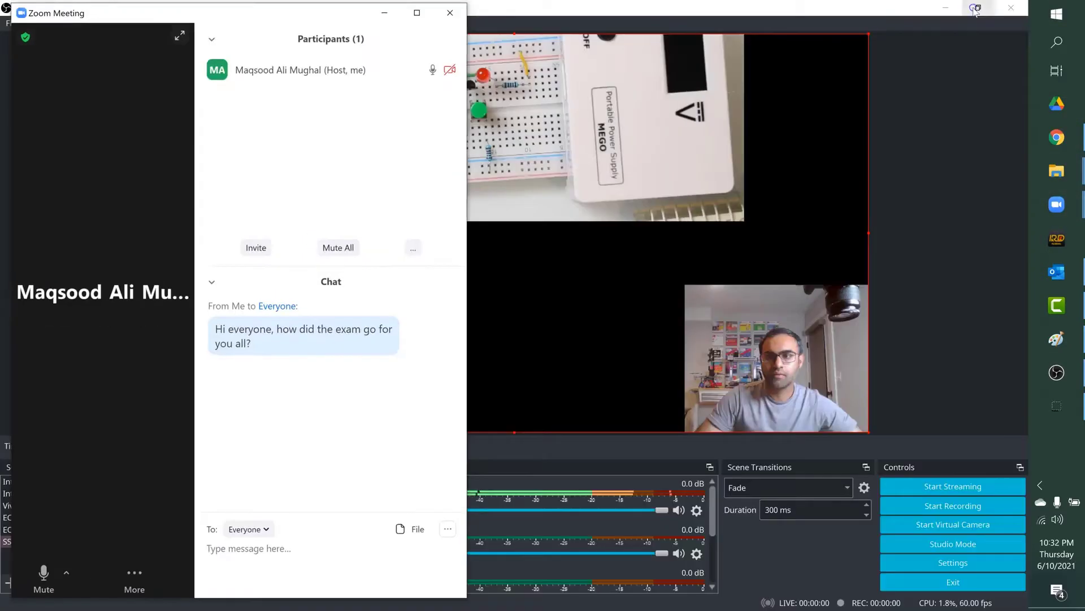
left_click(417, 14)
left_click(1057, 372)
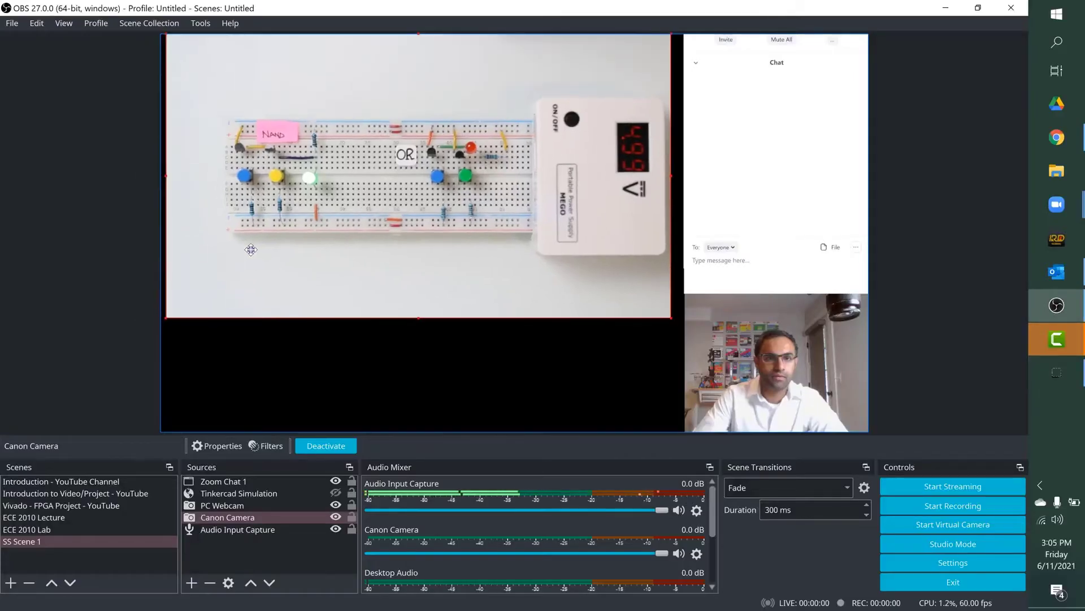
Step: Enlarge Canon Camera to the full canvas height and shift it so the breadboard fills the area beside the chat and webcam
left_click_drag(672, 320, 810, 431)
mouse_move(604, 349)
left_mouse_down()
mouse_move(584, 353)
mouse_move(559, 336)
left_mouse_up()
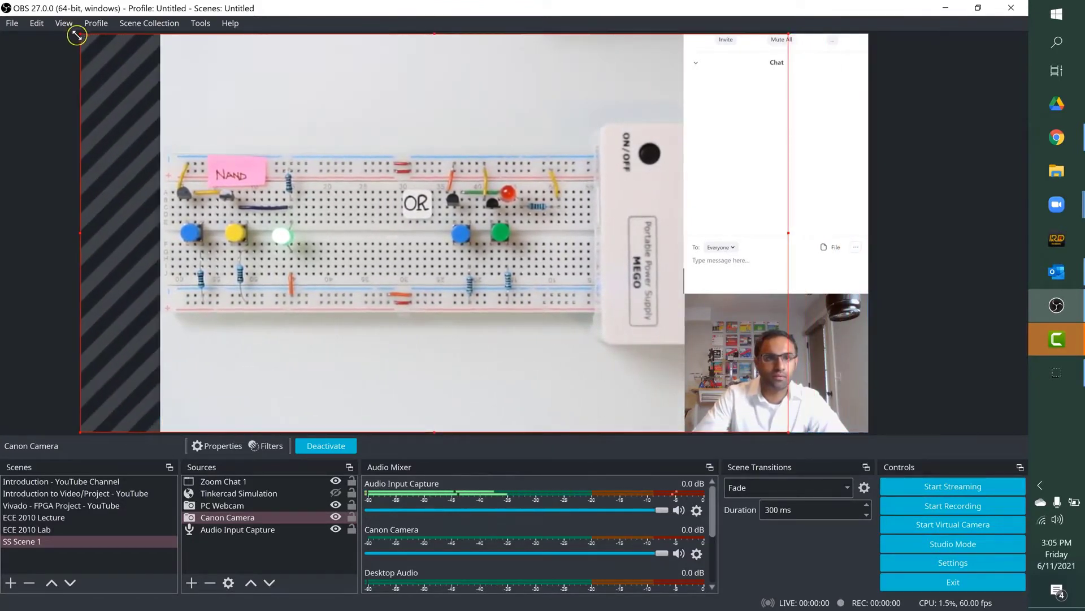
left_click_drag(76, 35, 161, 83)
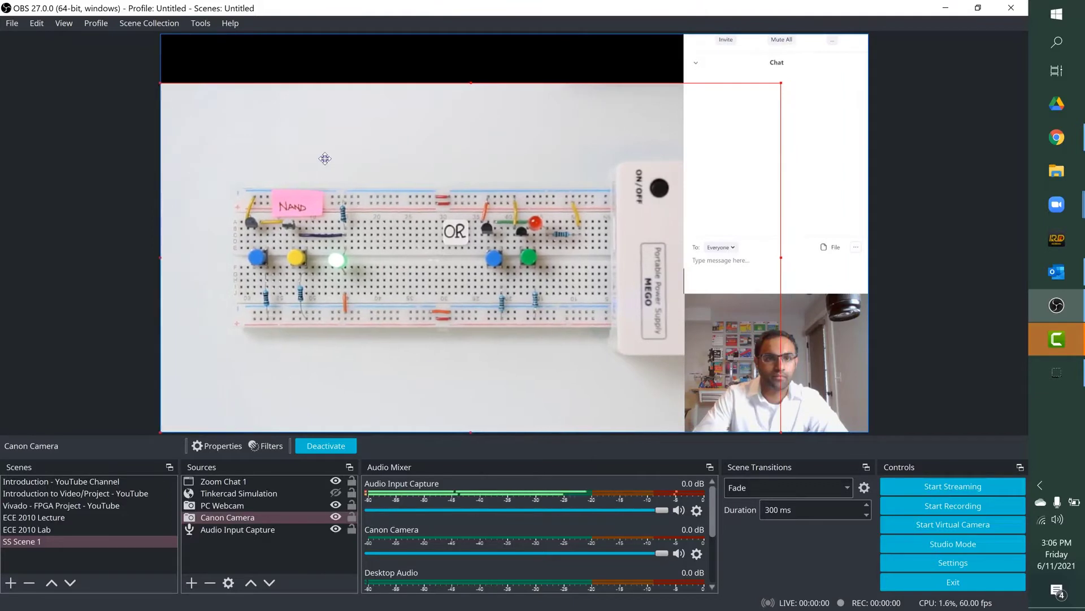
left_click_drag(411, 365, 339, 366)
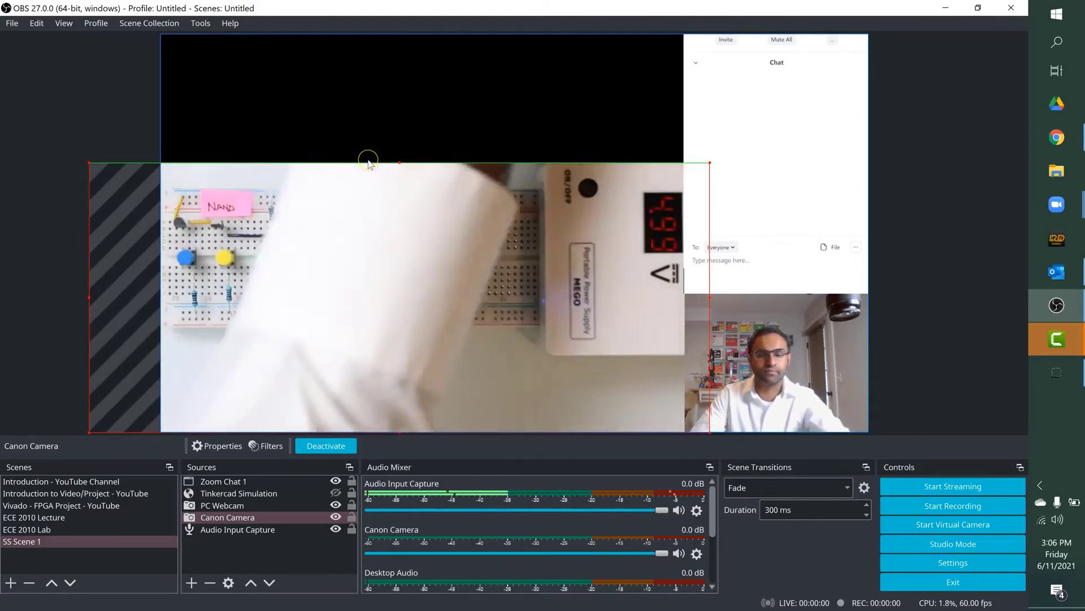
key("ctrl+z")
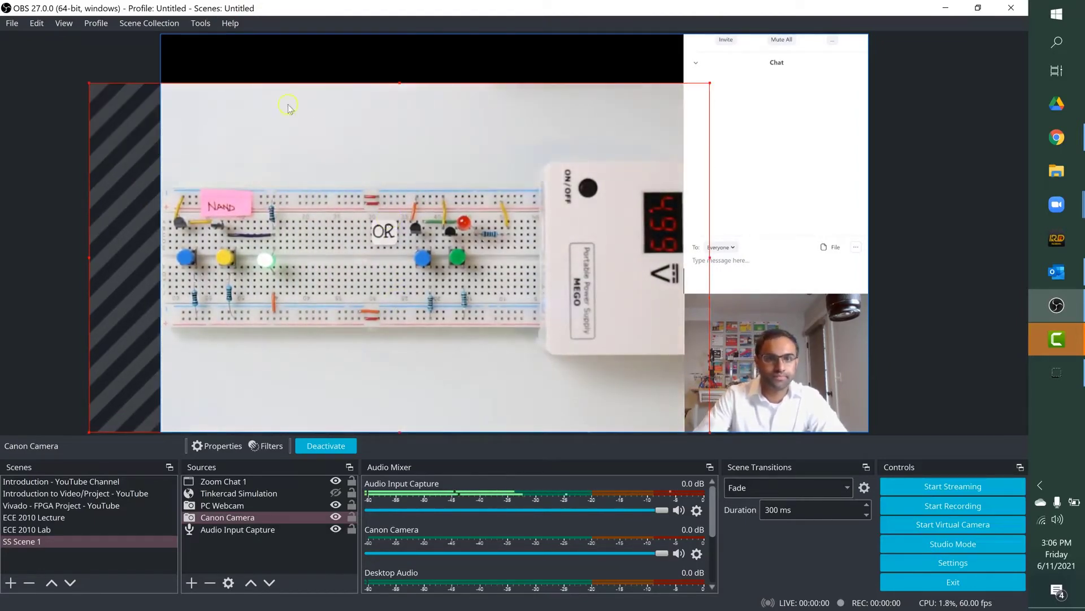
left_click_drag(399, 80, 402, 34)
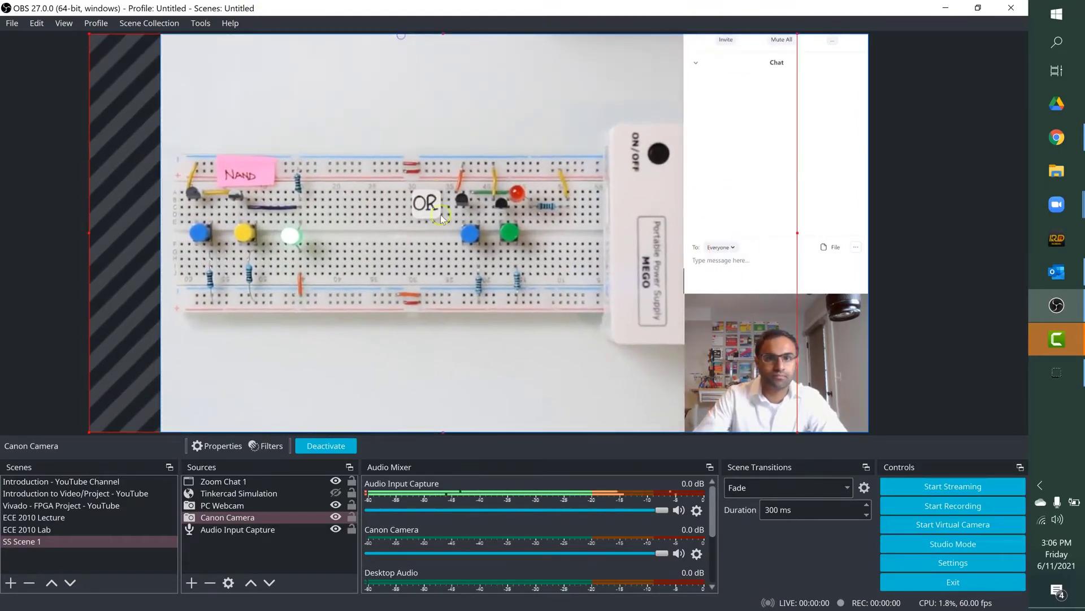
left_click_drag(450, 353, 436, 352)
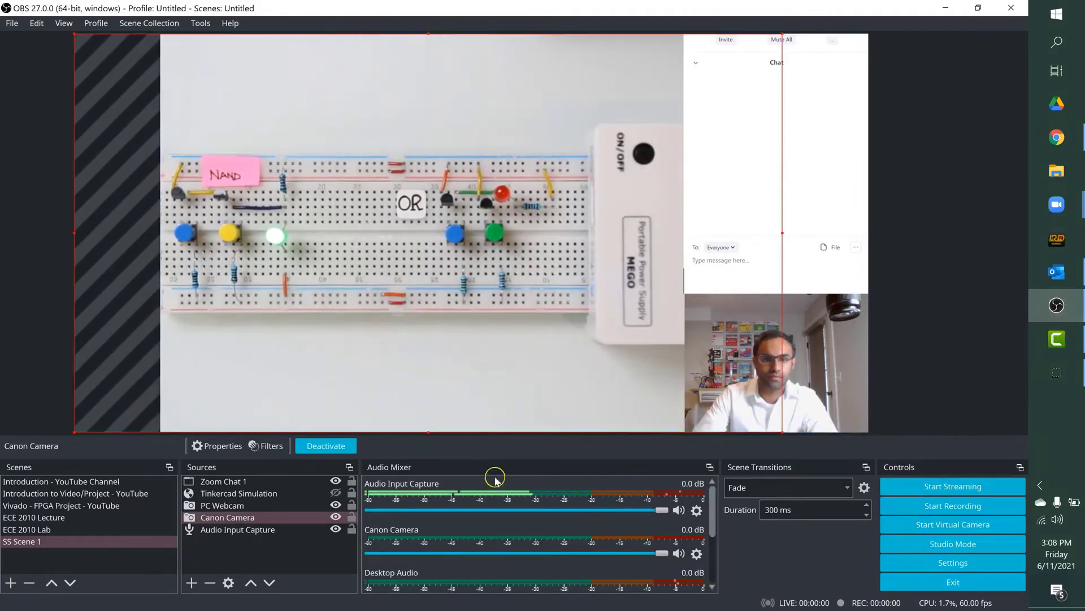
Step: Show the Tinkercad Simulation source, move it above Zoom Chat 1 in the source order, and hide it again
left_click(209, 506)
left_click(223, 493)
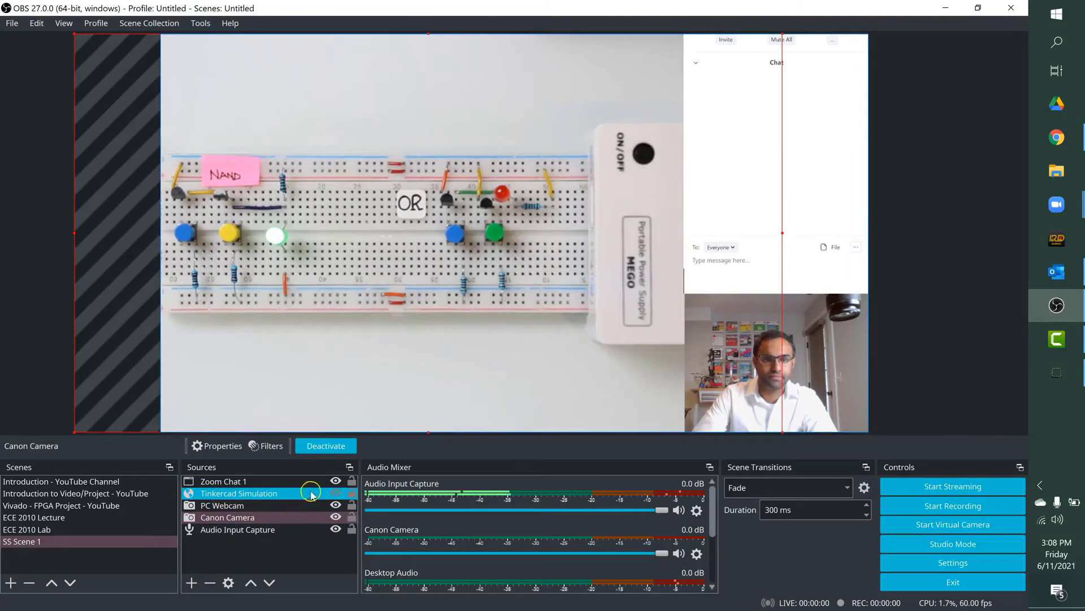
left_click(337, 493)
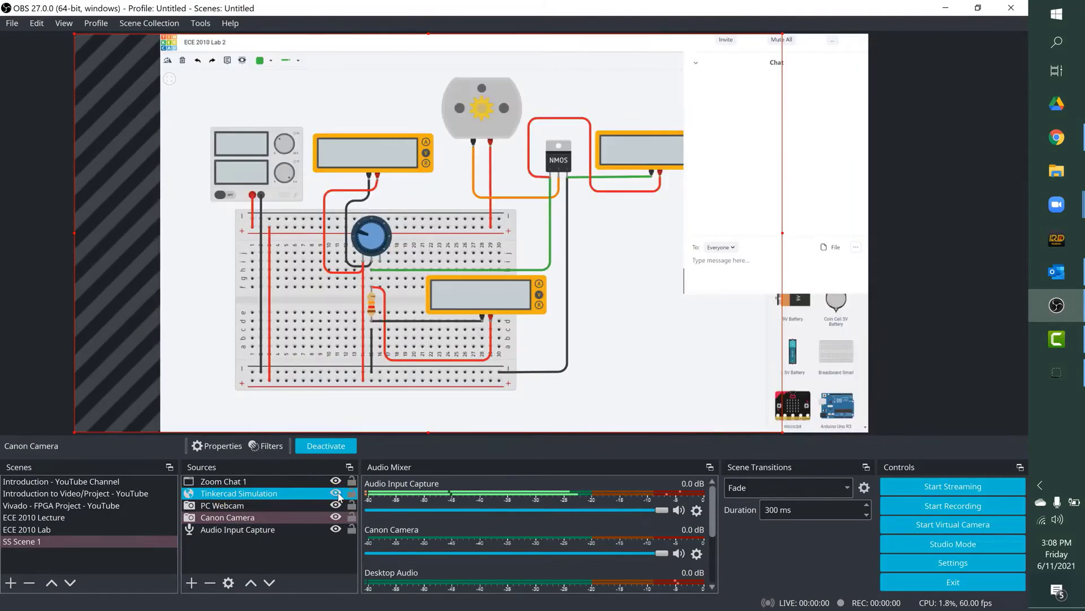
left_click(253, 495)
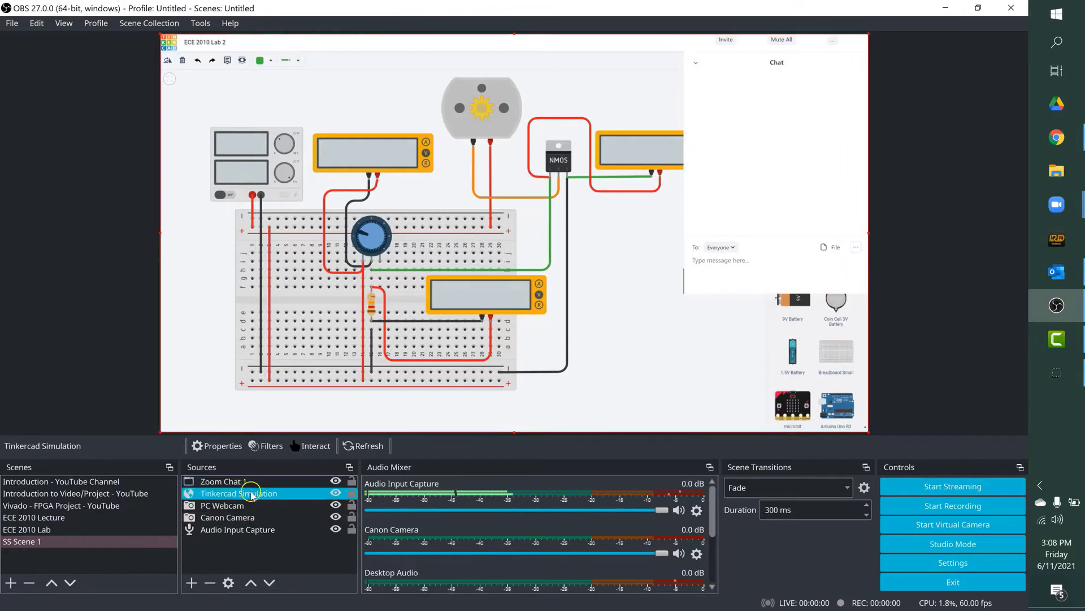
left_click_drag(250, 491, 255, 481)
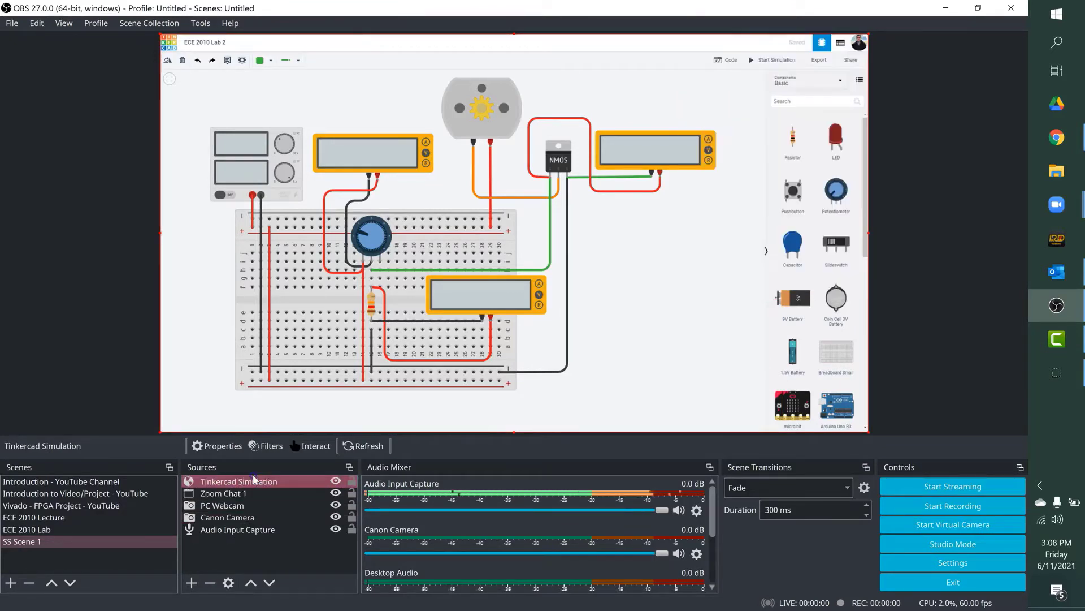
left_click(335, 481)
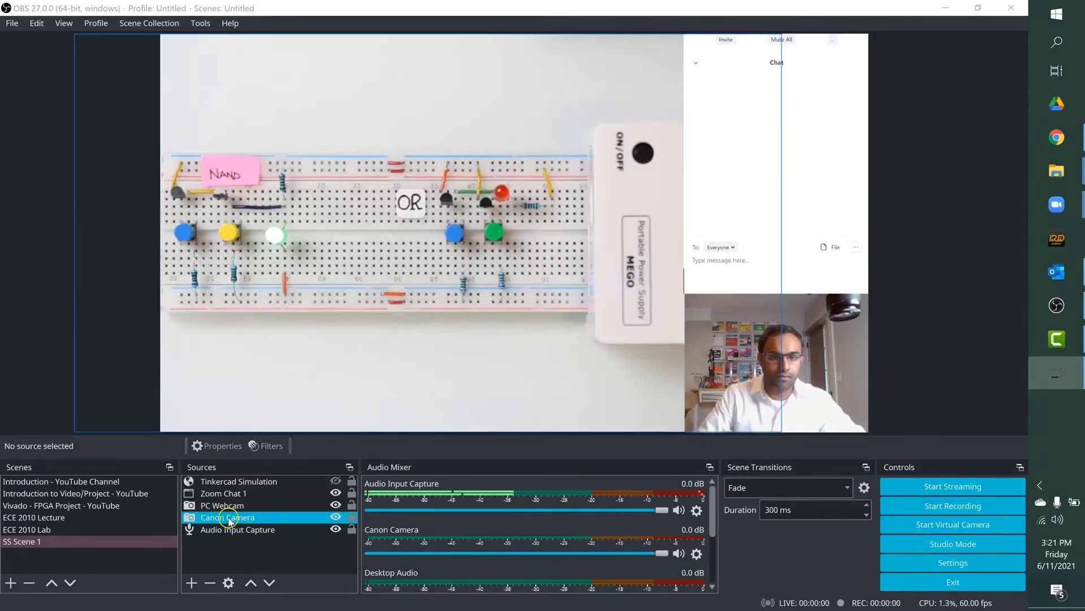
Step: Move Canon Camera above Zoom Chat 1 in the source order and enlarge it to reach the canvas's right edge
left_click_drag(231, 517, 230, 488)
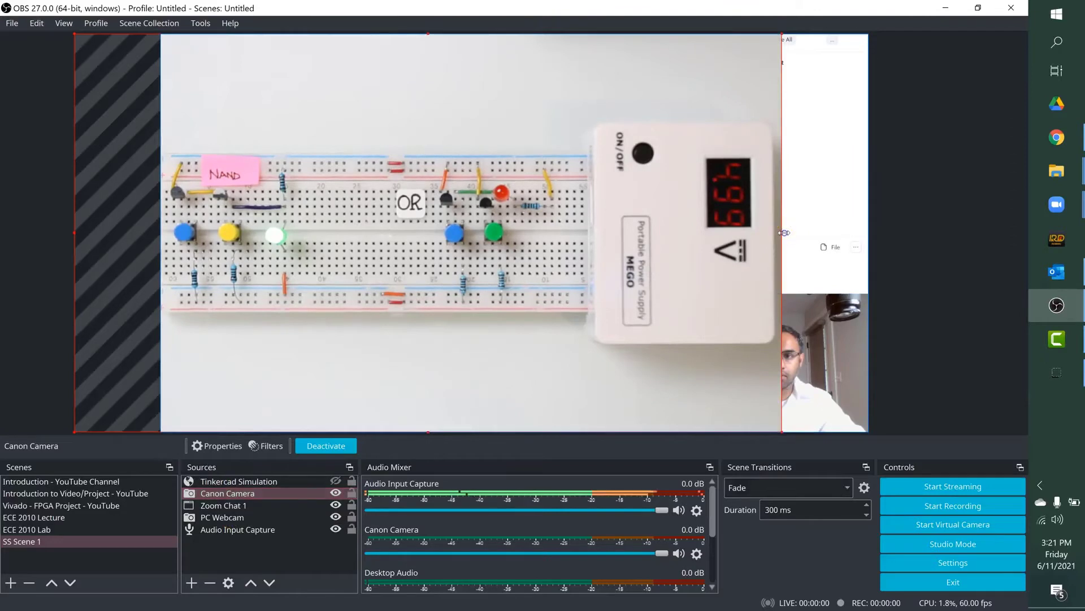
left_click_drag(783, 233, 865, 233)
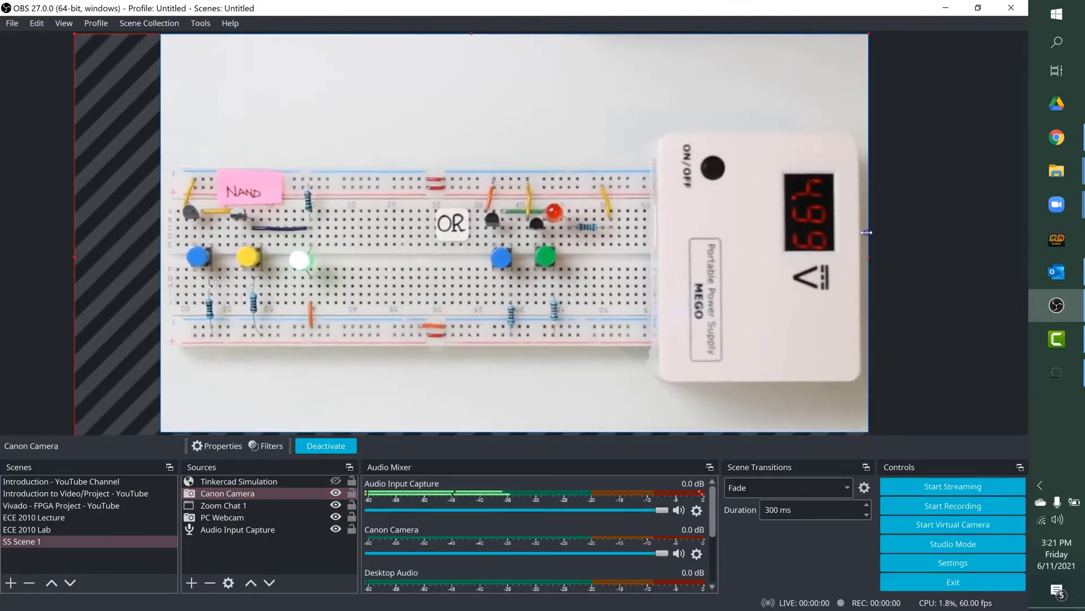
Step: Move Tinkercad Simulation and Canon Camera below PC Webcam in the source order, with Canon Camera just above Audio Input Capture
left_click(247, 483)
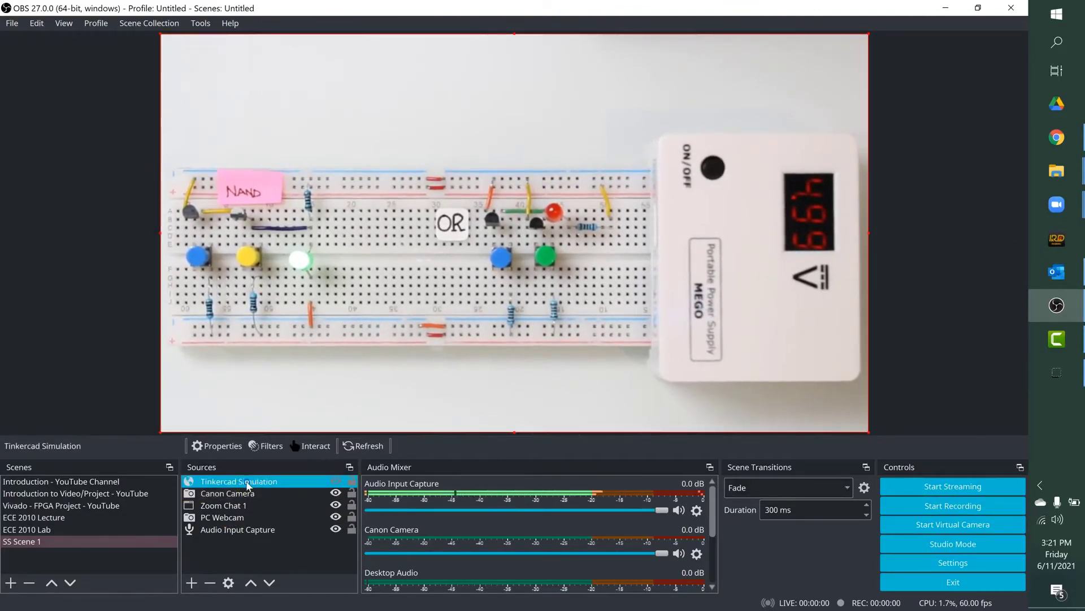
left_click_drag(247, 485, 248, 523)
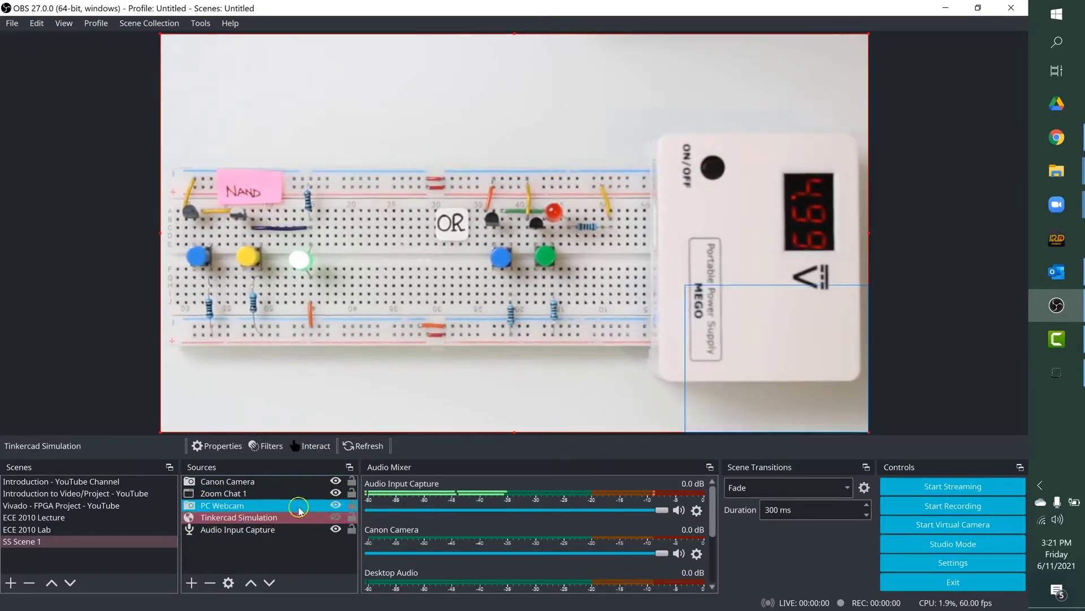
left_click(239, 493)
left_click_drag(240, 481, 231, 529)
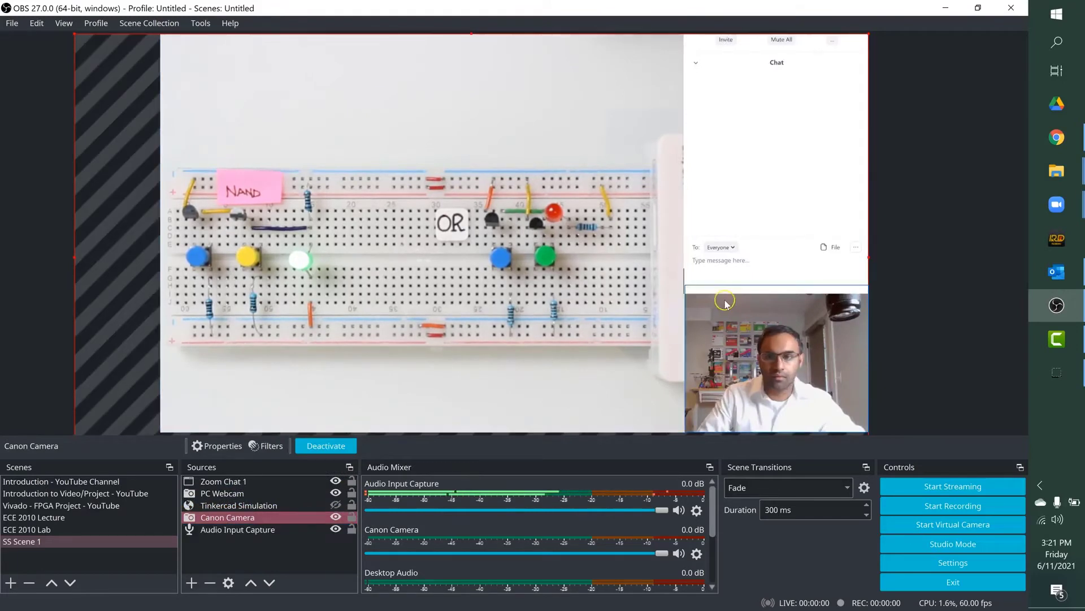
left_click(631, 274)
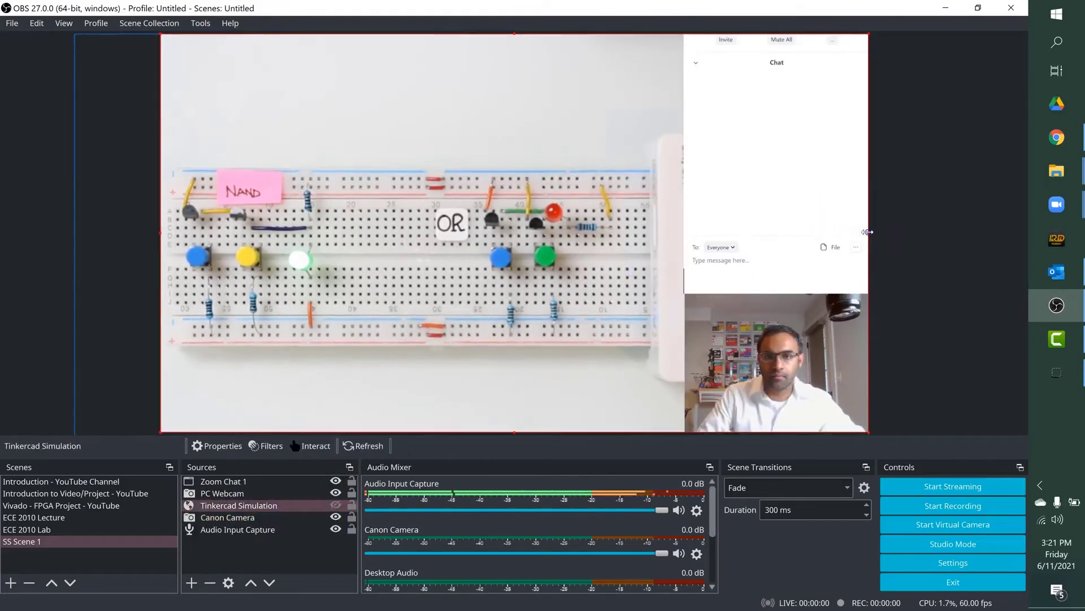
left_click(232, 517)
left_click(234, 530)
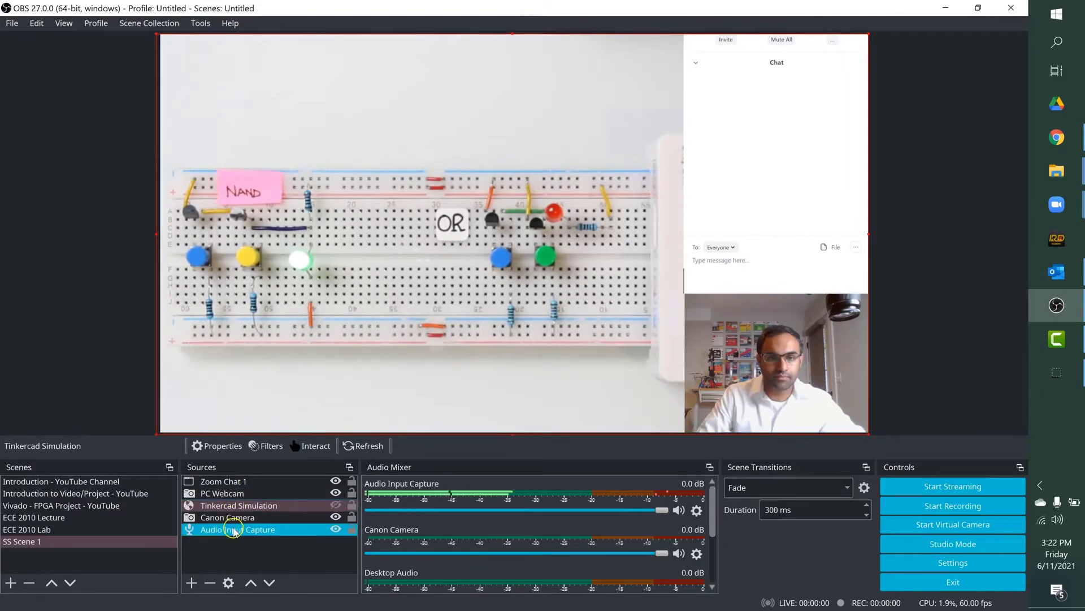
left_click(217, 547)
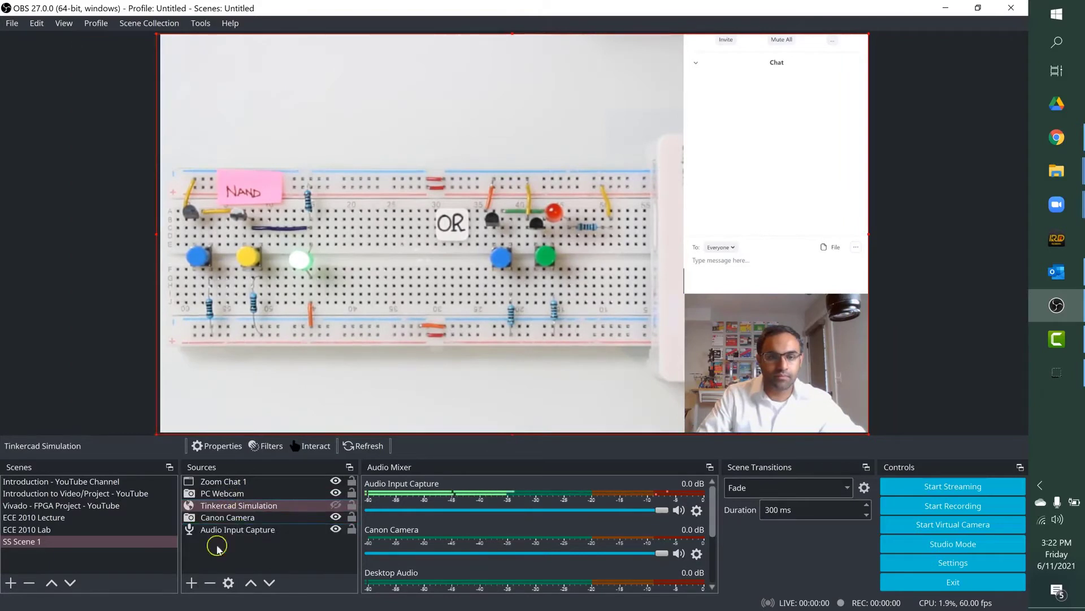
Step: Create a text source named OBS Studio DEMO that displays the text OBS STUDIO DEMO 06/09/2021
left_click(193, 583)
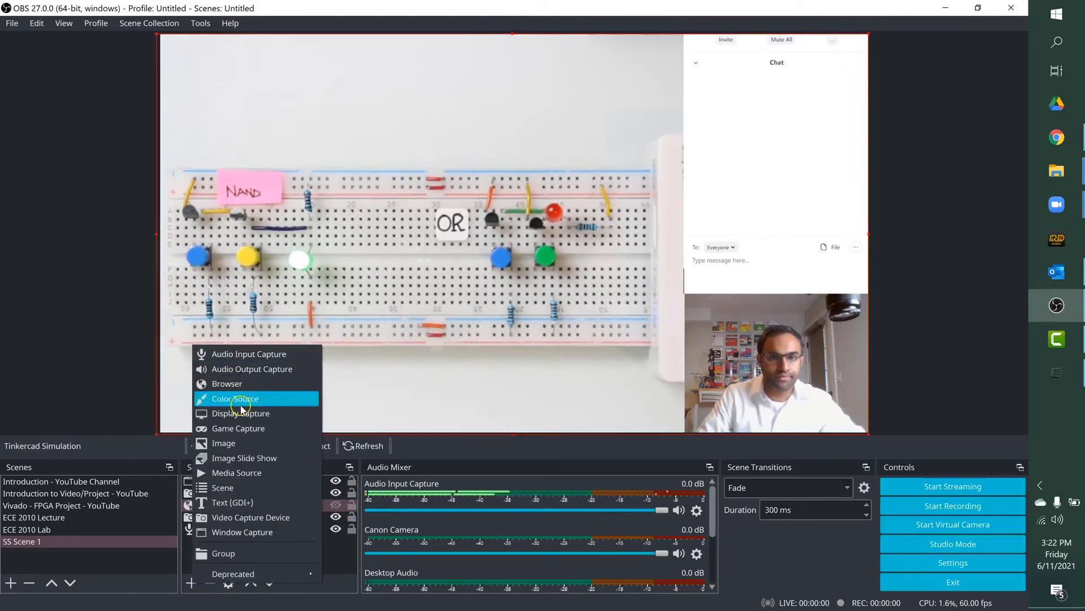
left_click(236, 479)
type("OBS Studio DEMO")
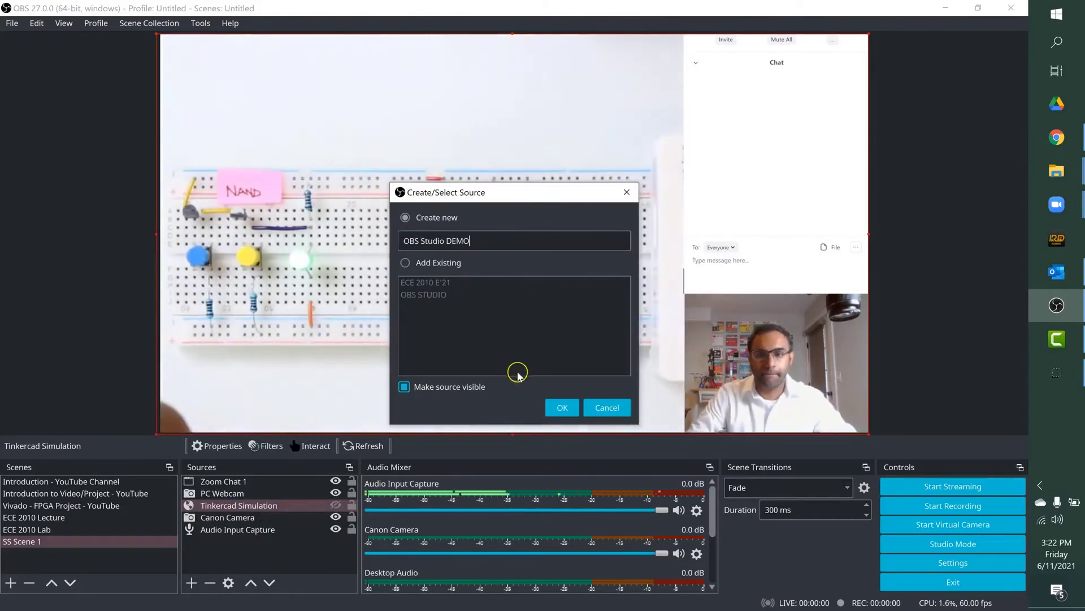
key("Return")
left_click(436, 394)
type("OBS STUDIO DEMO 06")
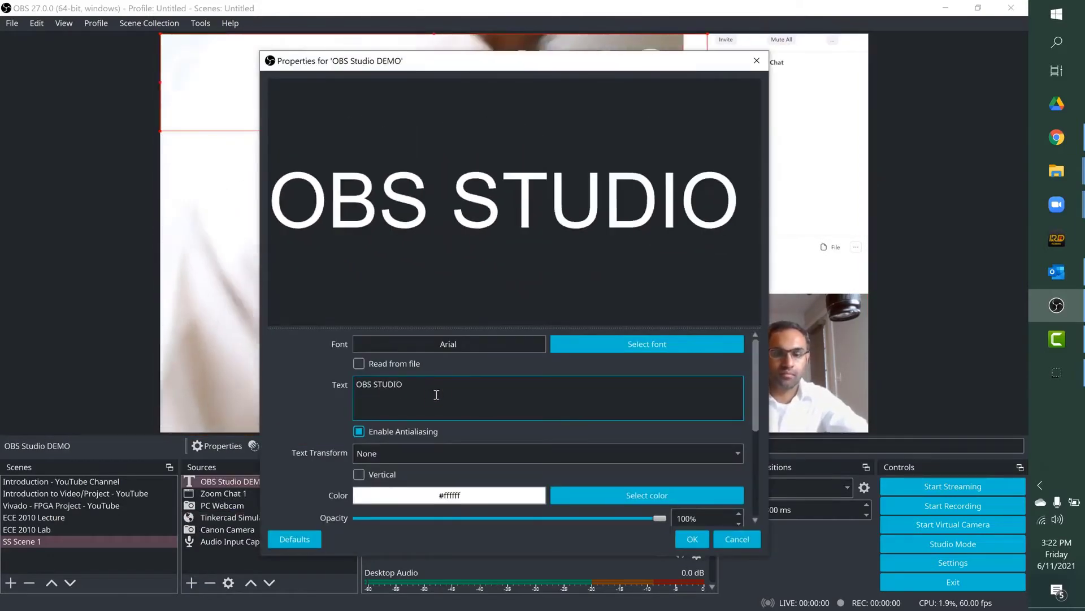
type("/09/2021")
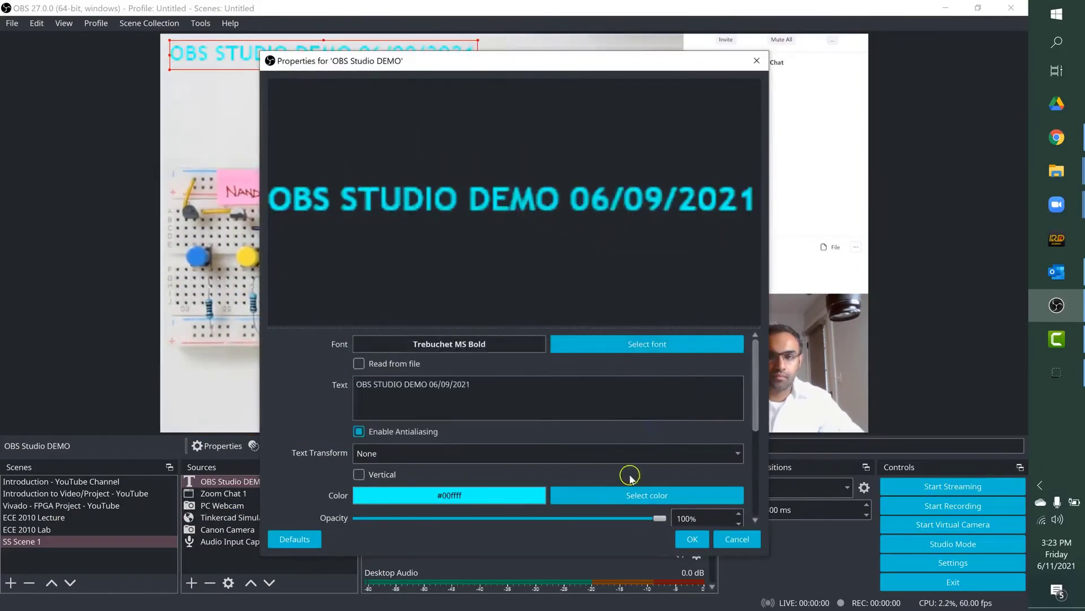
Step: Set the colour of the OBS Studio DEMO text to black (#000000) and confirm its properties
left_click(647, 495)
left_click(312, 193)
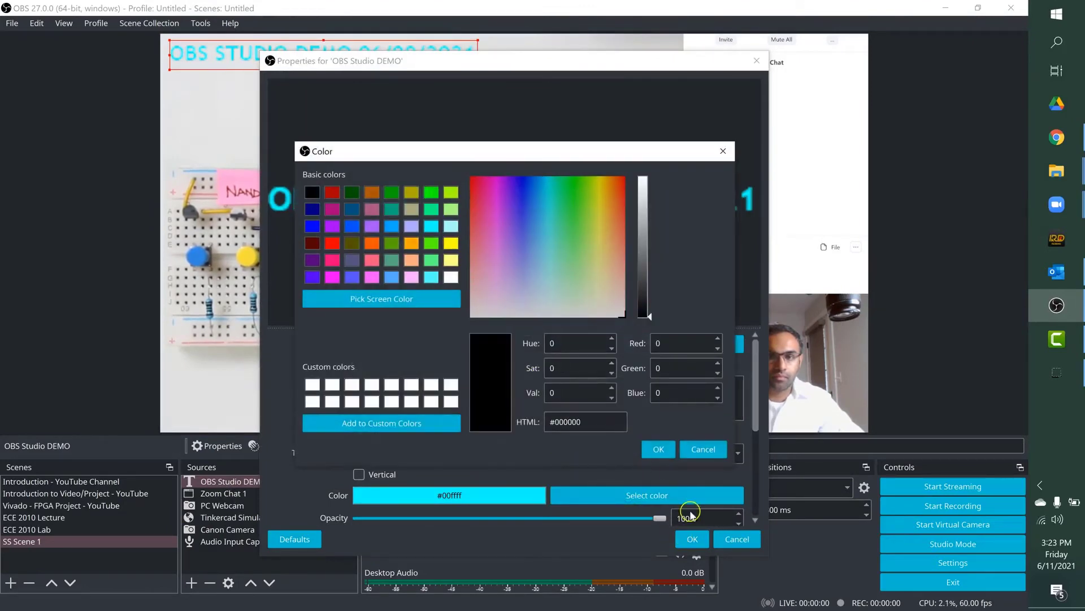
left_click(667, 450)
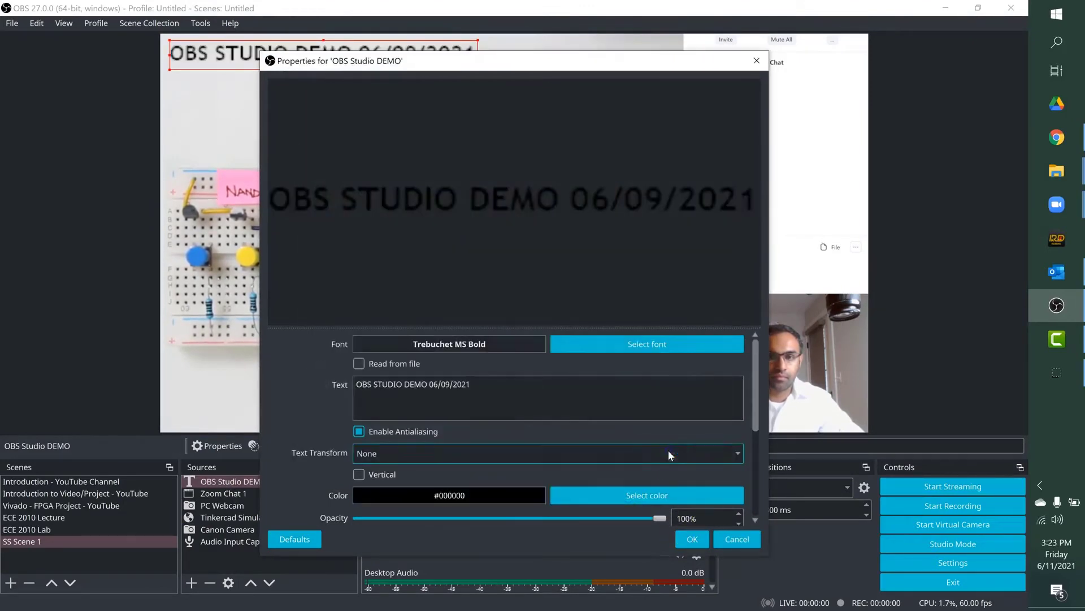
left_click(689, 539)
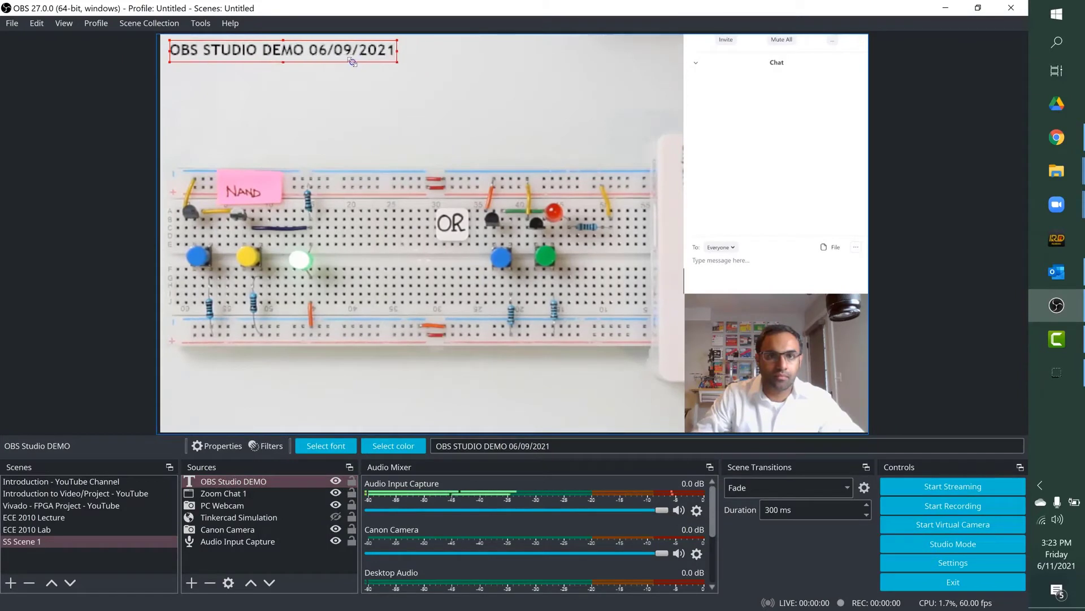
Step: Create a new image source named Schematic 1 in SS Scene 1
left_click(271, 580)
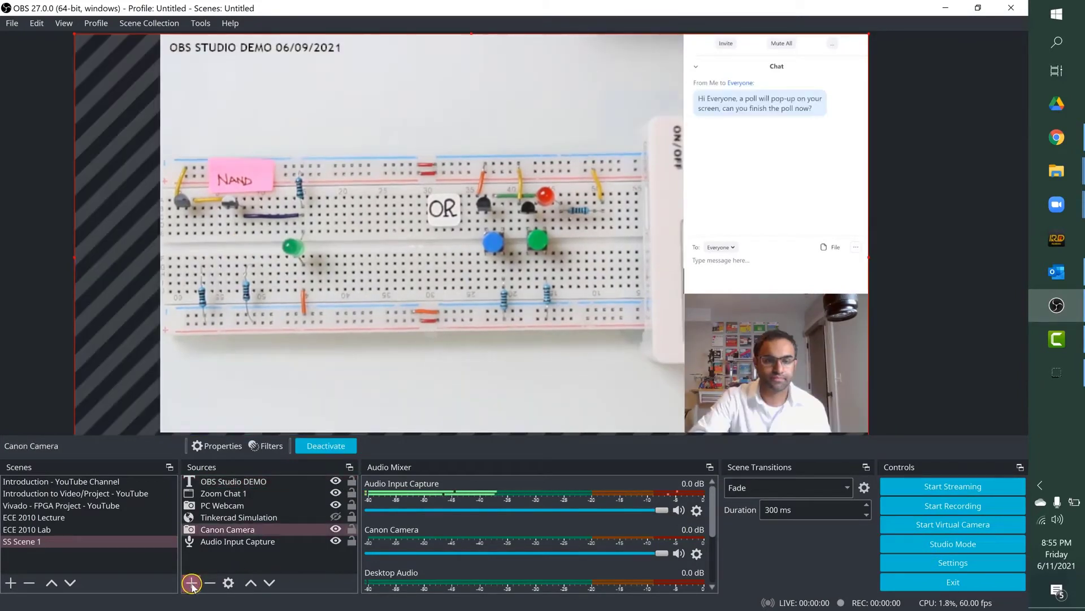
left_click(191, 583)
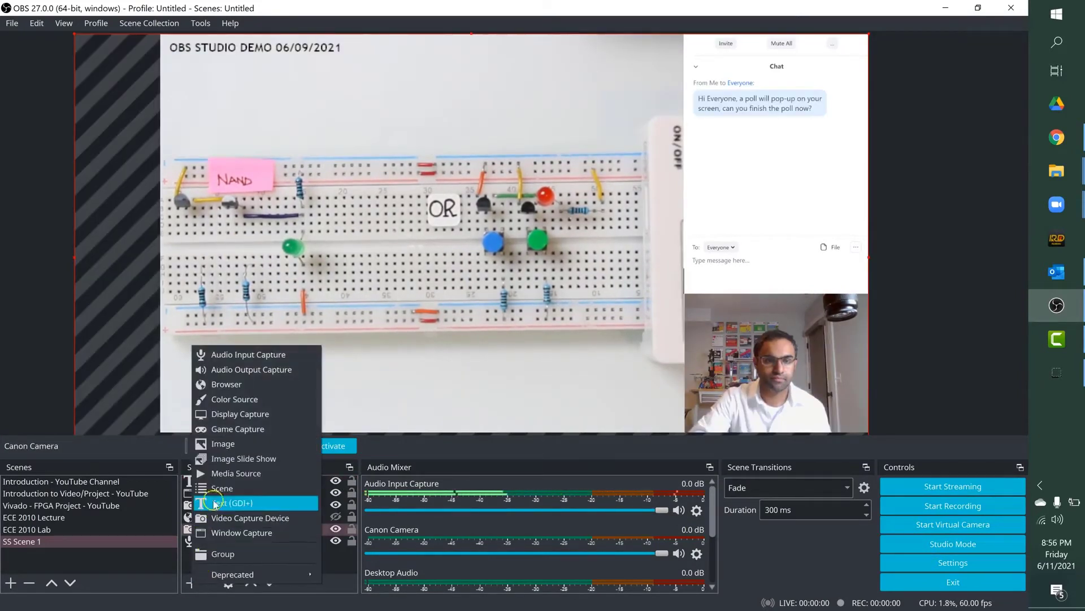
left_click(220, 444)
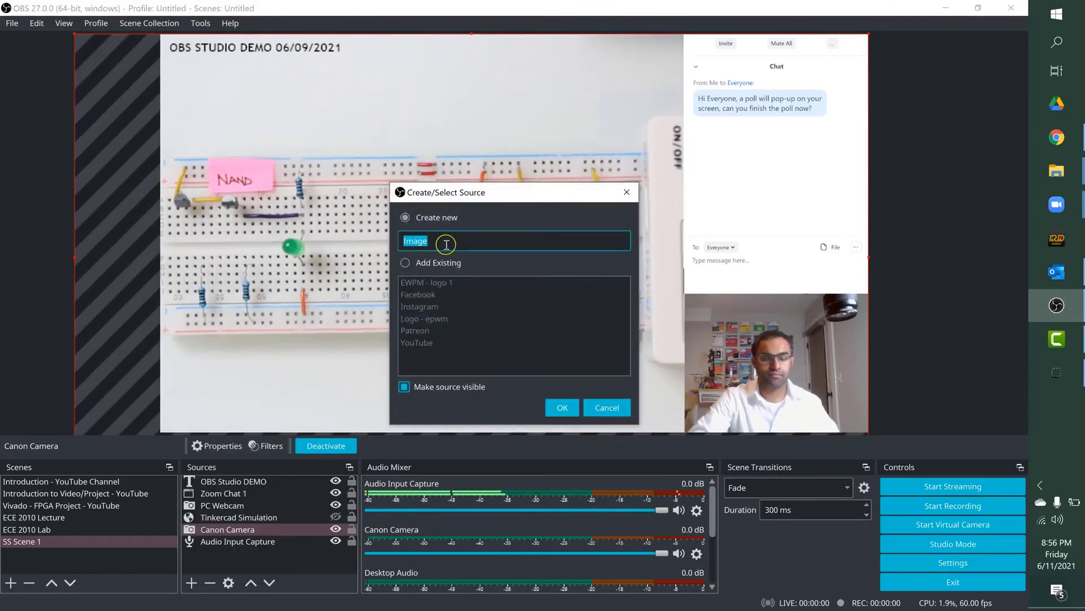
type("Sce")
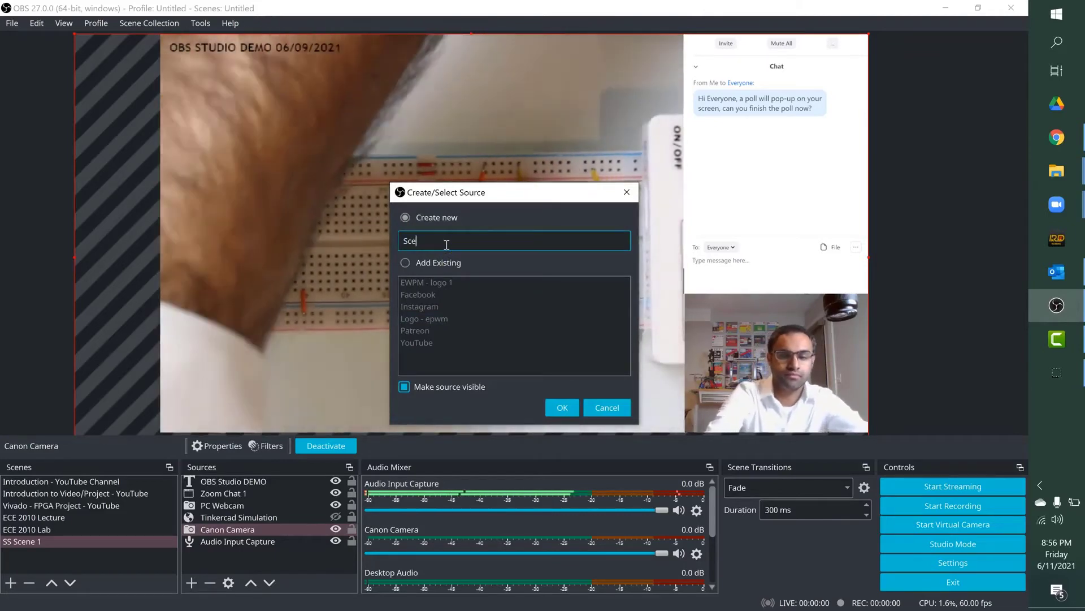
type("hematic")
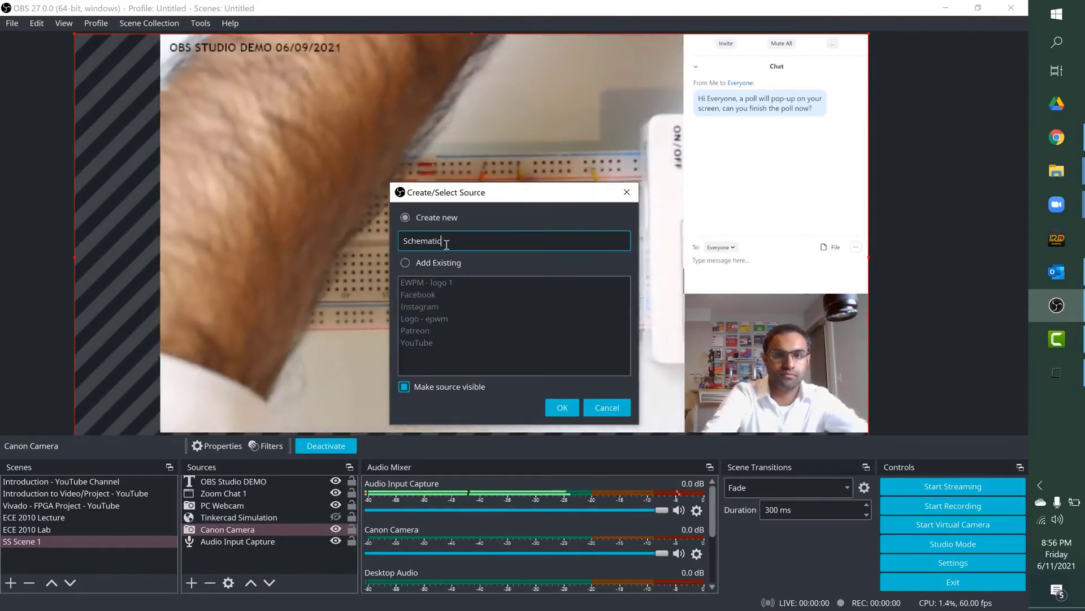
type(" 1")
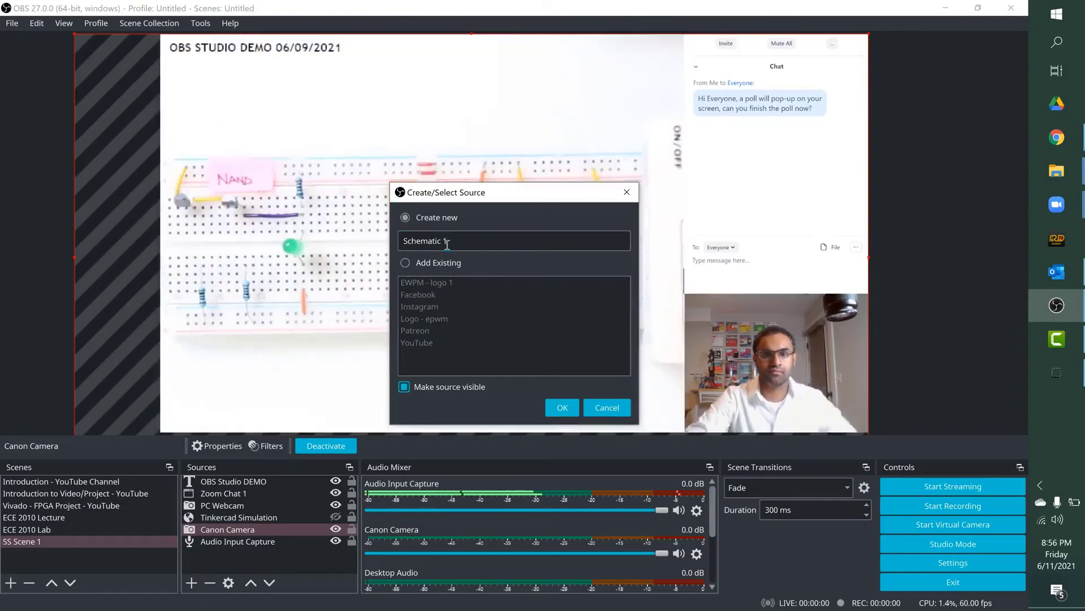
left_click(562, 406)
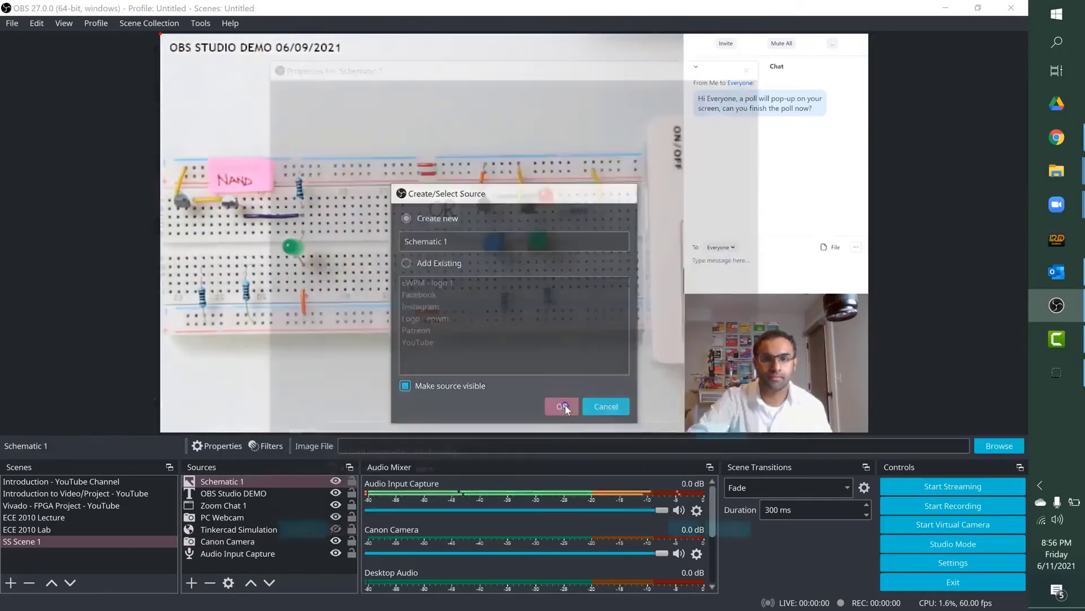
Step: Load schematic.jpg from the Summer Sandbox 2021 folder into Schematic 1 and confirm its properties
left_click(729, 437)
left_click(281, 242)
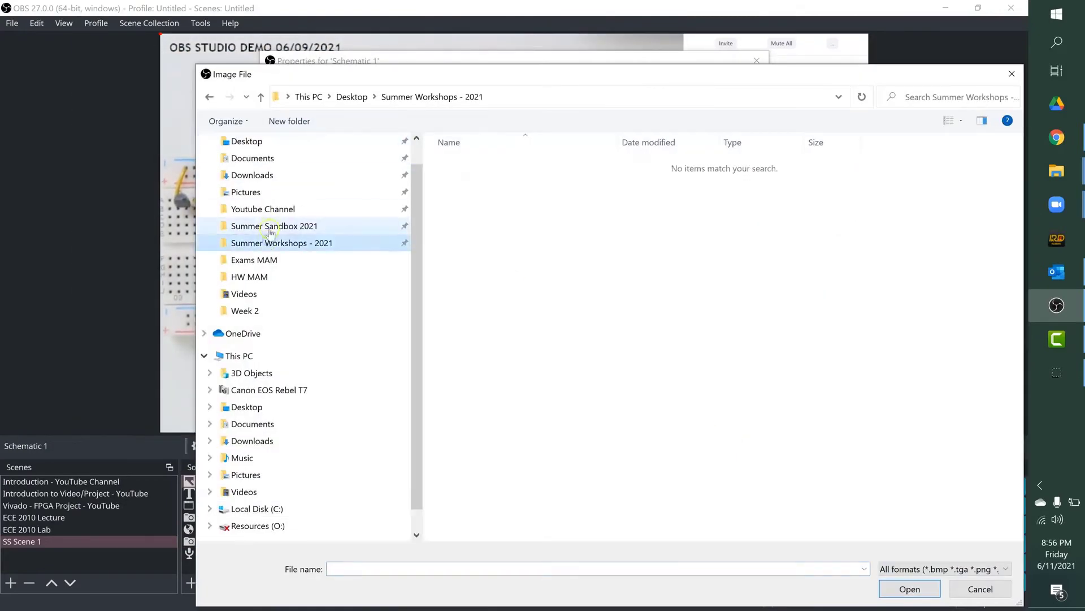
left_click(274, 225)
left_click(890, 260)
left_click(909, 588)
left_click(692, 539)
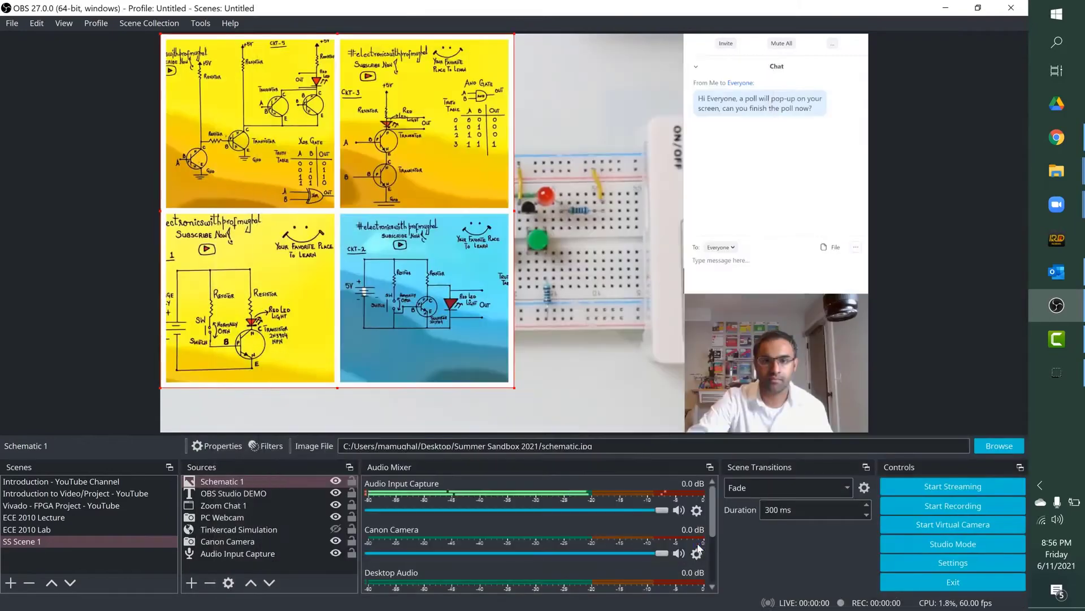
Step: Crop away the lower half and the right half of Schematic 1 so only the yellow CKT-5 XOR gate circuit is shown
left_click(508, 381)
left_click(509, 382)
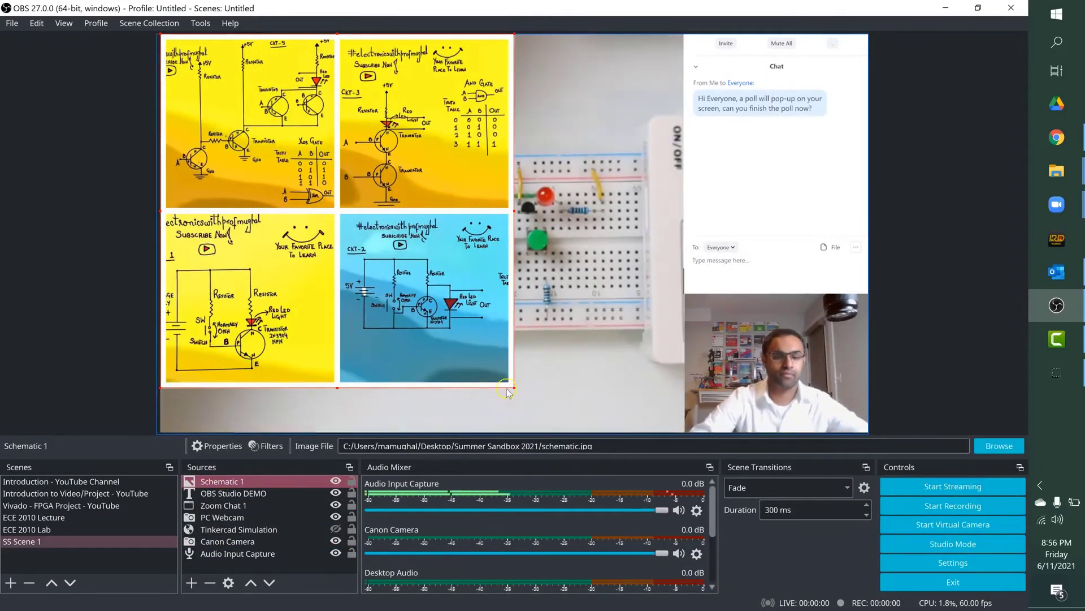
left_click_drag(337, 387, 337, 213)
left_click(518, 121)
left_click(508, 121)
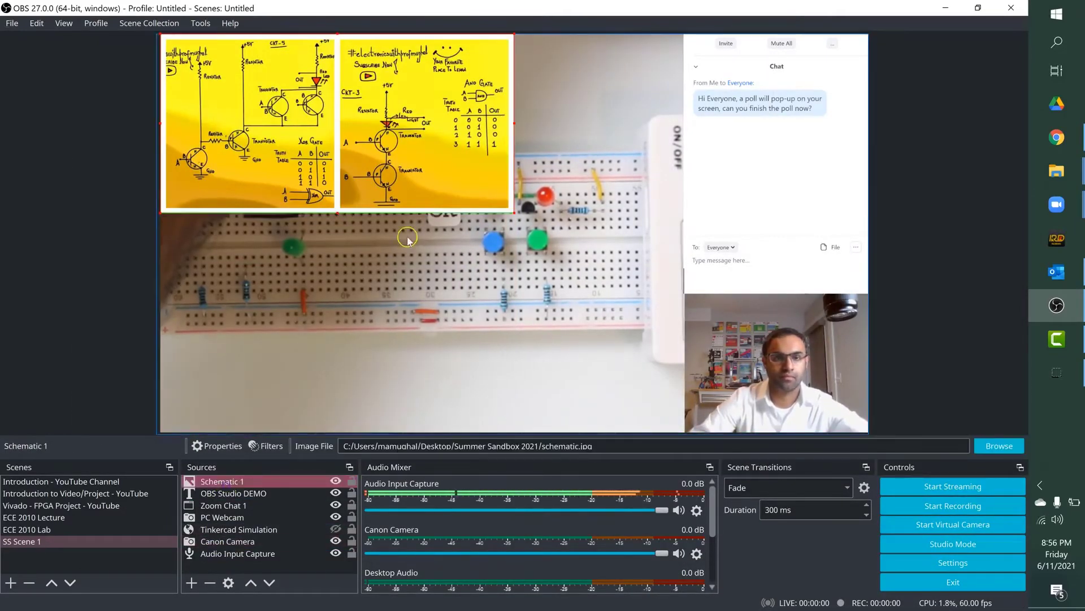
left_click_drag(515, 122, 339, 114)
Step: Place the cropped Schematic 1 enlarged over the camera view's lower-right corner, against the webcam's left edge, and hide it
left_click_drag(250, 135, 597, 360)
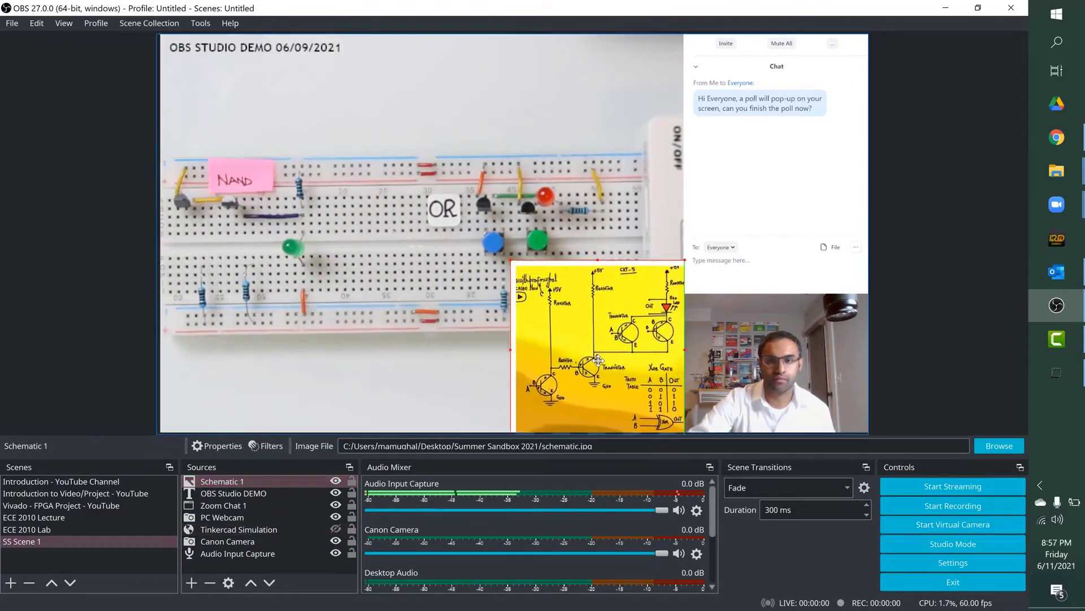
left_click_drag(508, 257, 407, 153)
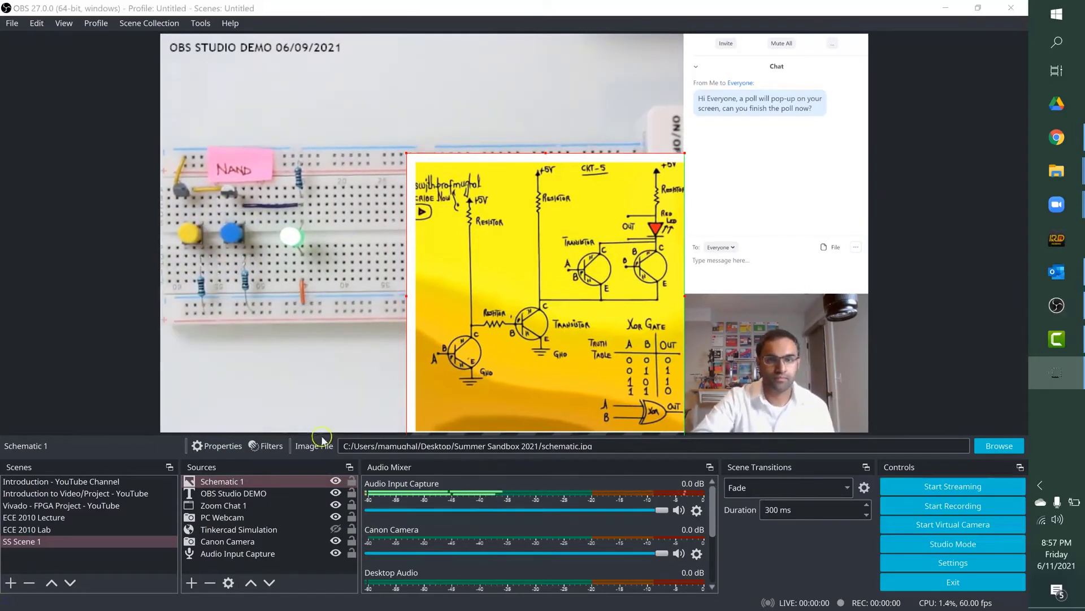
left_click(336, 481)
left_click(336, 482)
left_click(336, 482)
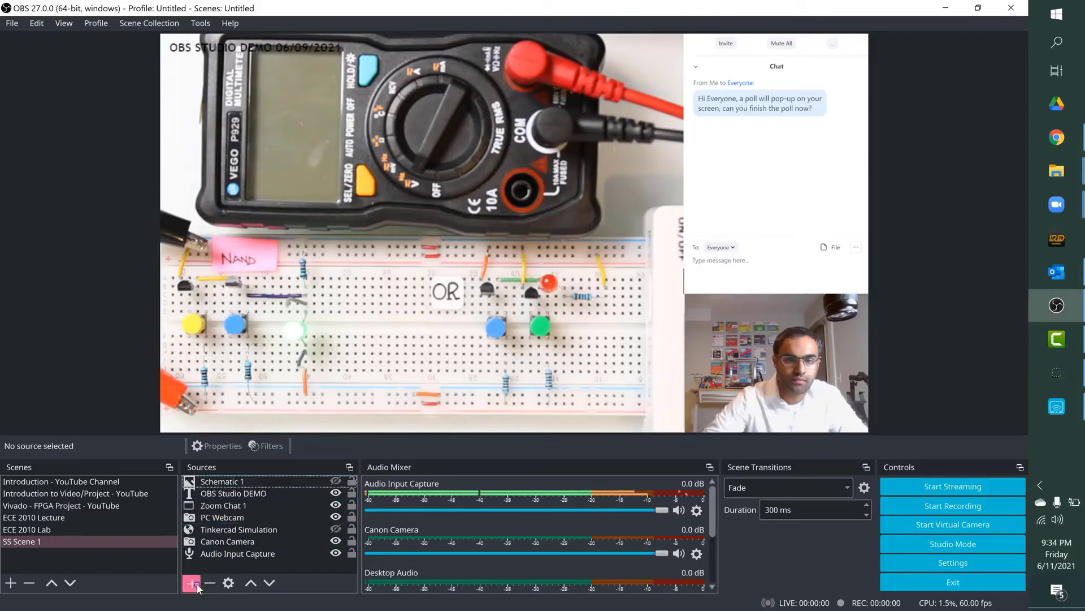
Step: Create a new window capture source named Phone
left_click(193, 583)
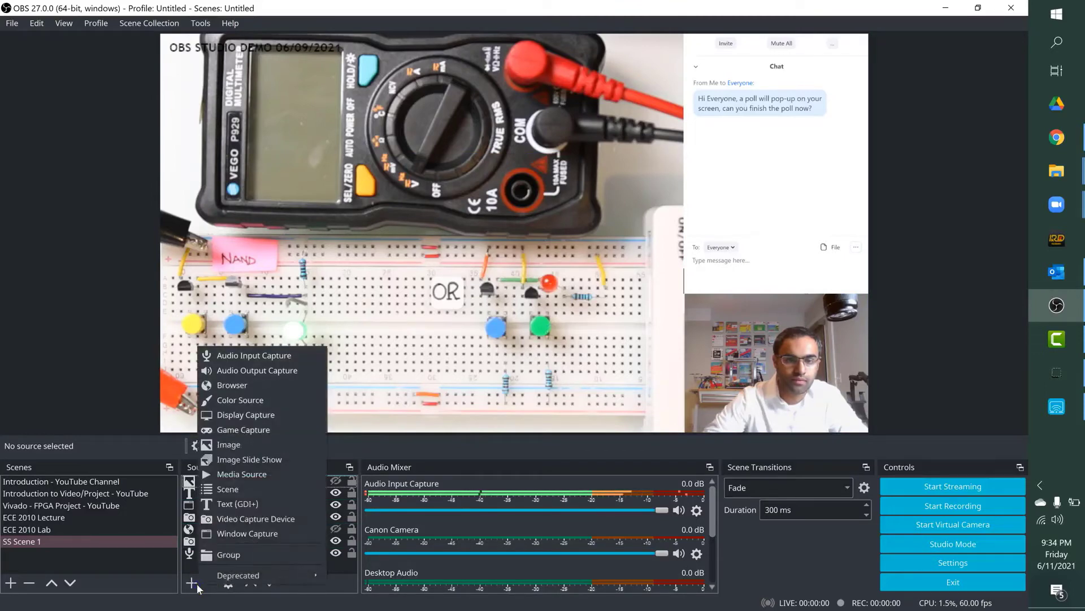
left_click(245, 535)
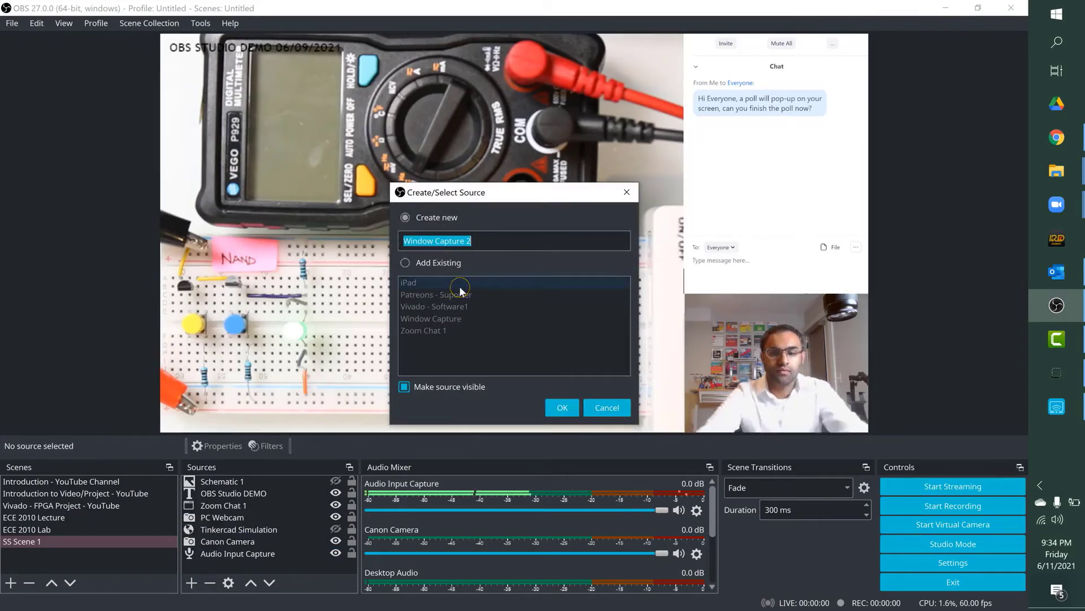
type("Phone")
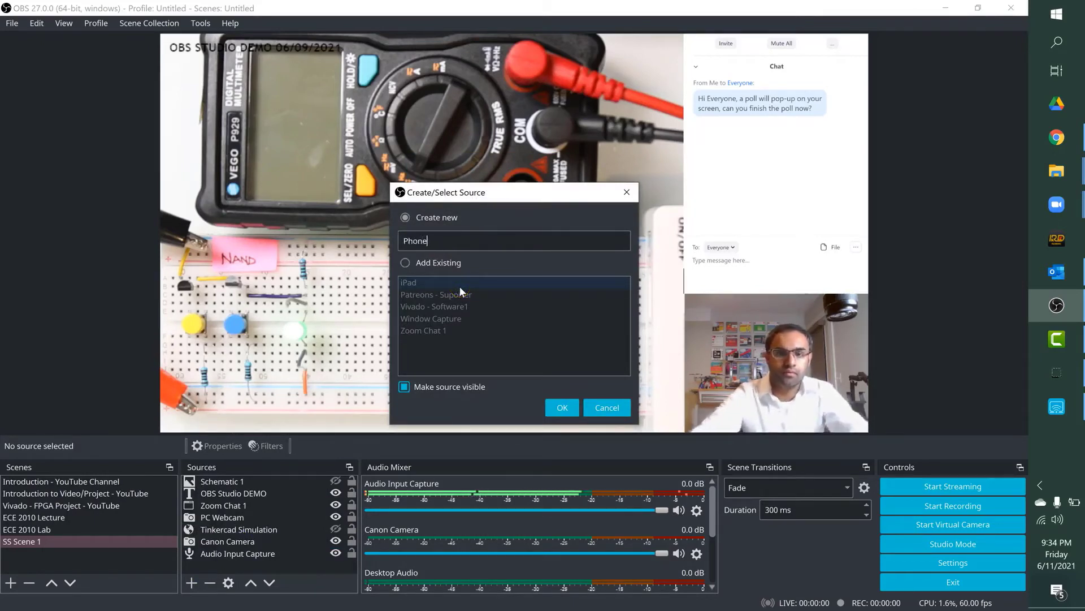
left_click(549, 407)
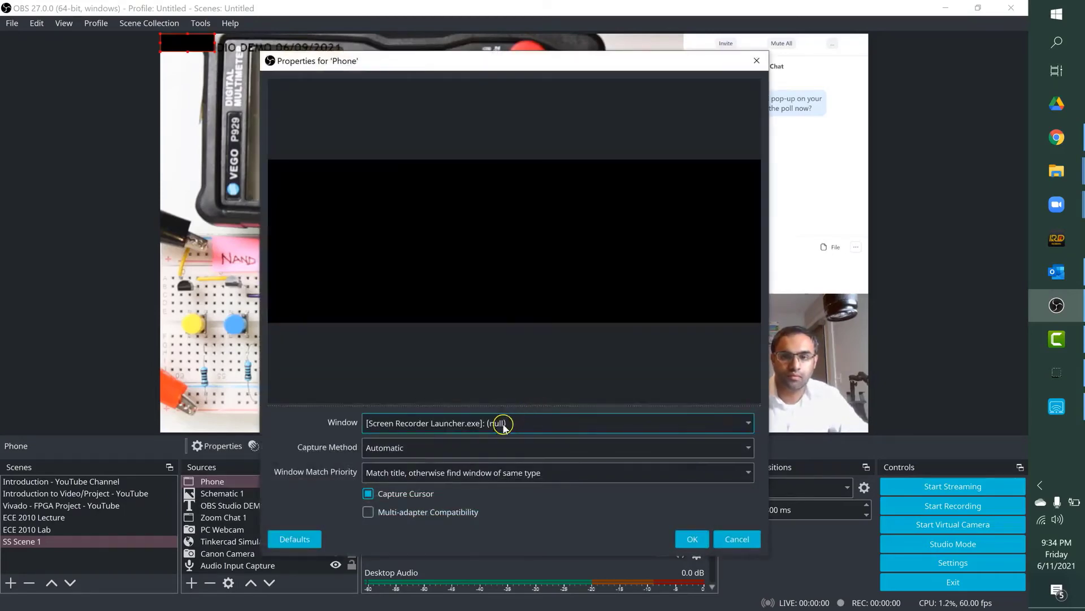
Step: Set Phone to capture the Apowersoft iPhone/iPad Recorder window and launch Apowersoft iPhone Recorder
left_click(503, 425)
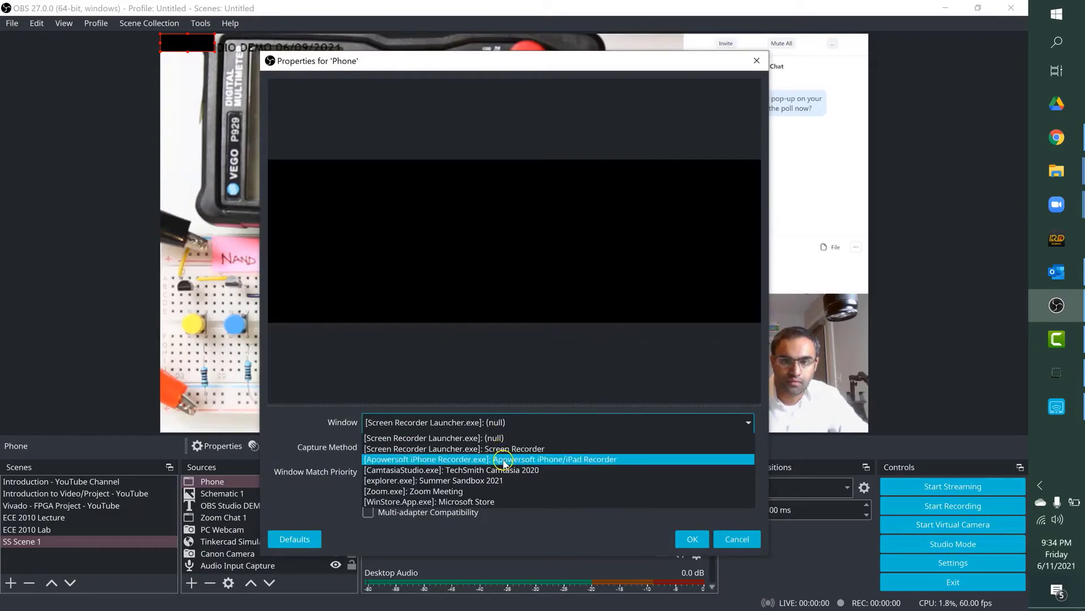
left_click(505, 459)
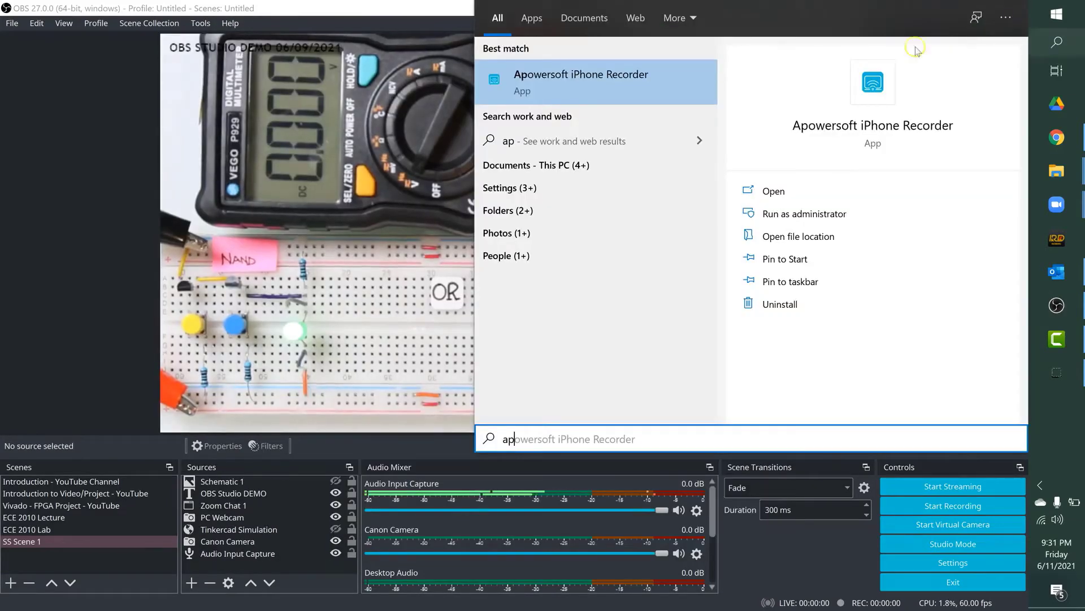
left_click(638, 86)
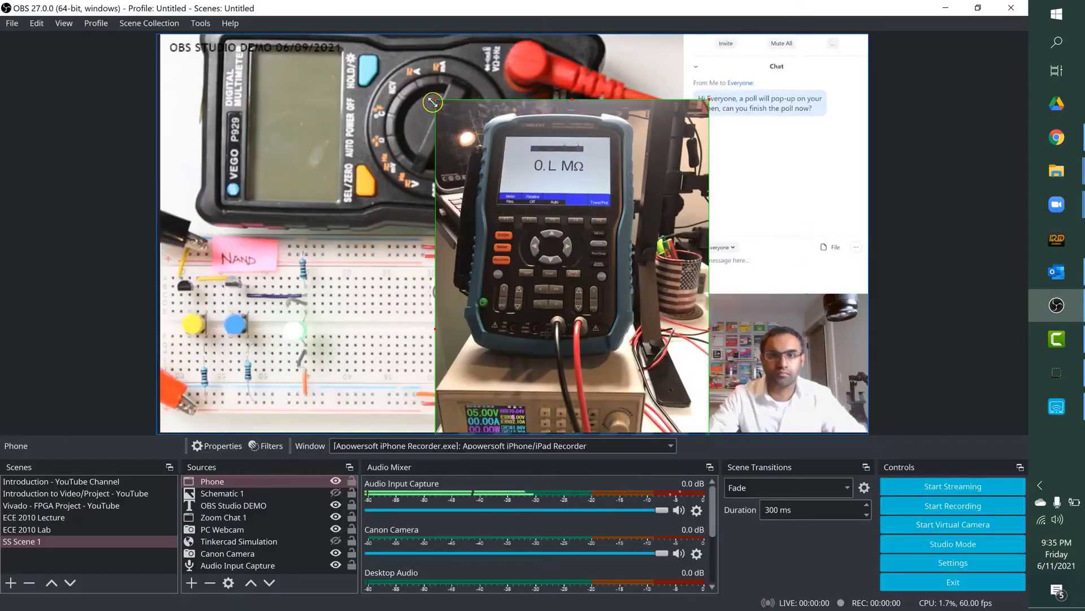
Step: Crop the camera controls off the bottom of the Phone capture and place it in the camera view's lower-right corner beside the webcam
left_click_drag(435, 100, 533, 262)
left_click_drag(625, 339, 582, 156)
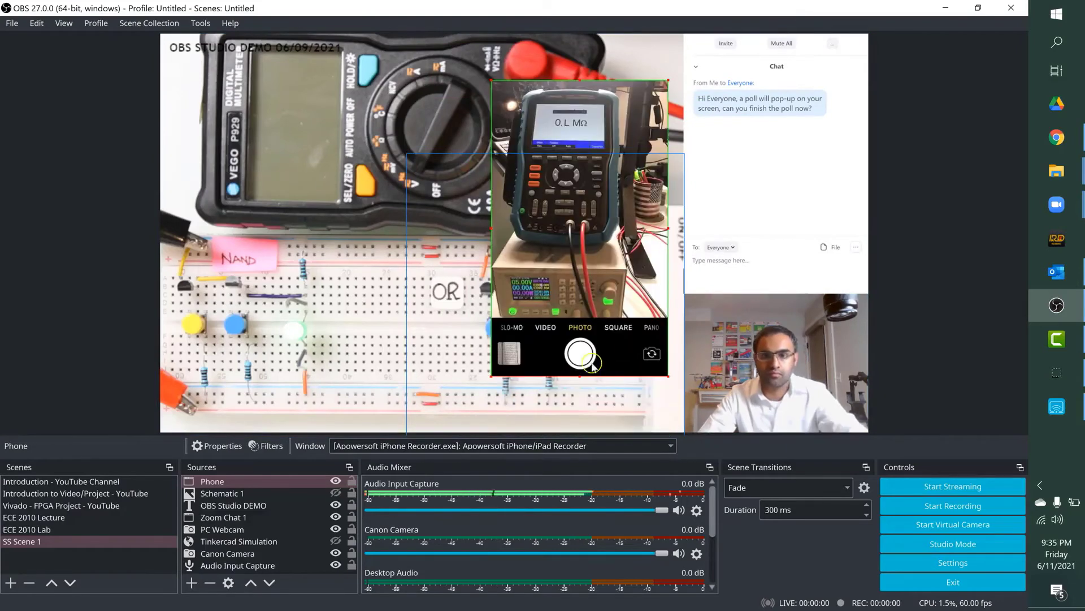
left_click_drag(580, 375, 579, 315)
left_click_drag(563, 124, 580, 241)
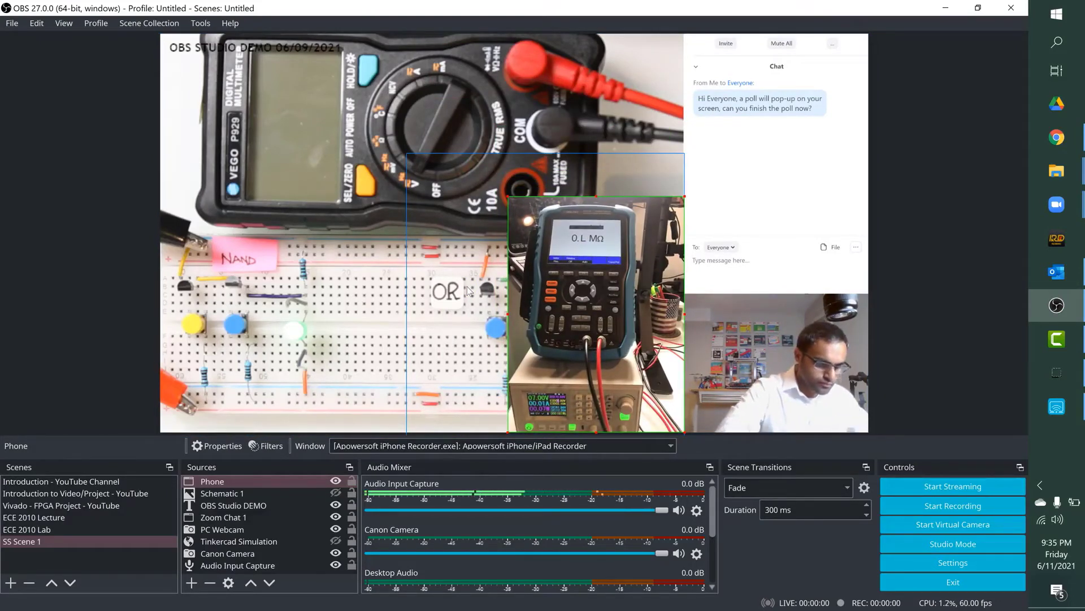
double_click(227, 553)
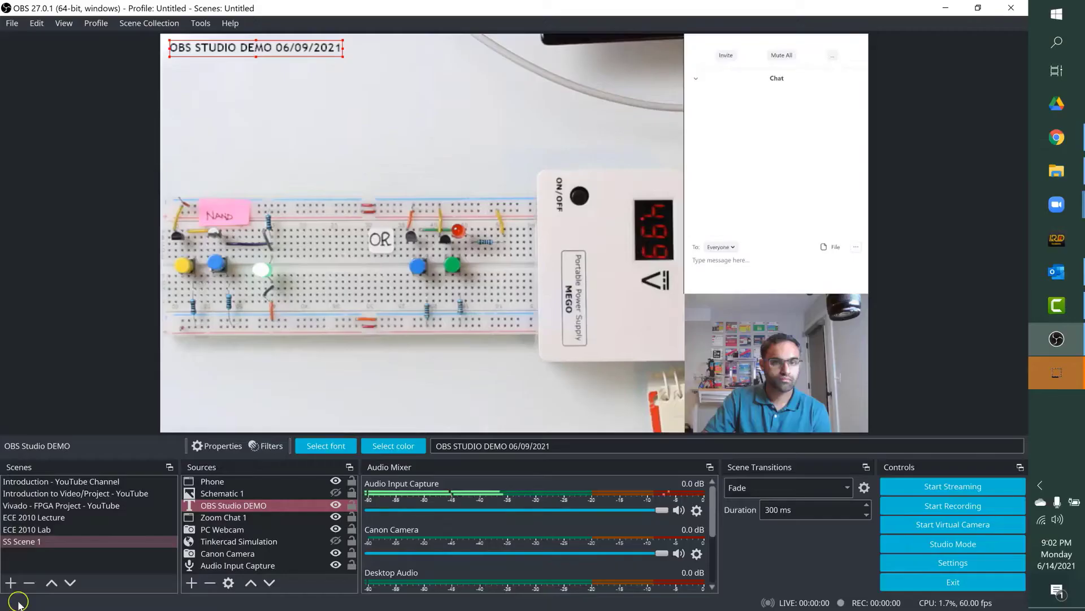
Step: Duplicate SS Scene 1 as a new scene named SS Scene 2
left_click(26, 542)
right_click(30, 546)
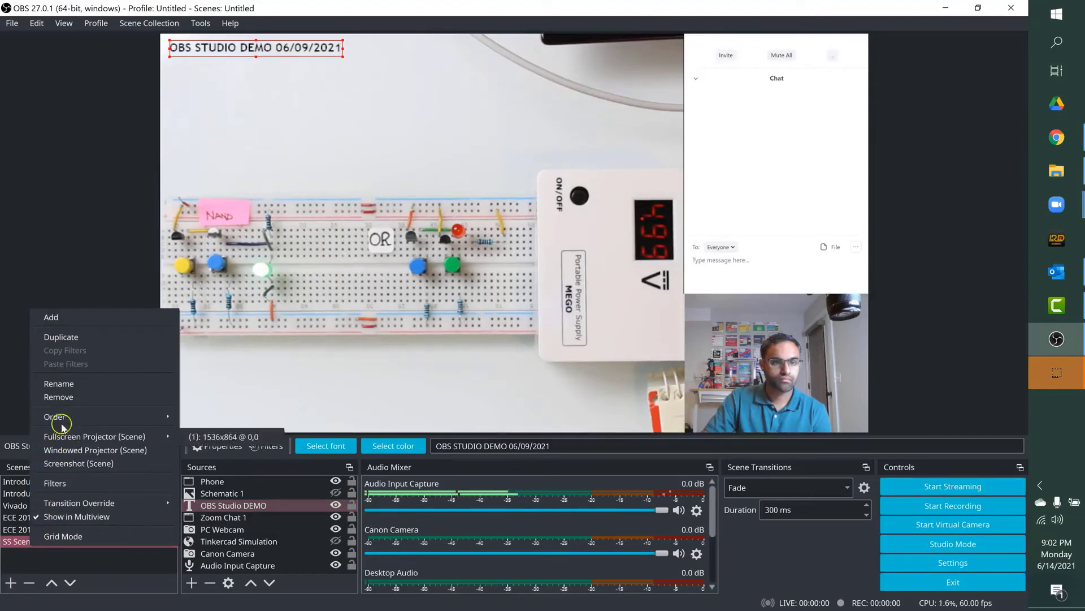
left_click(68, 338)
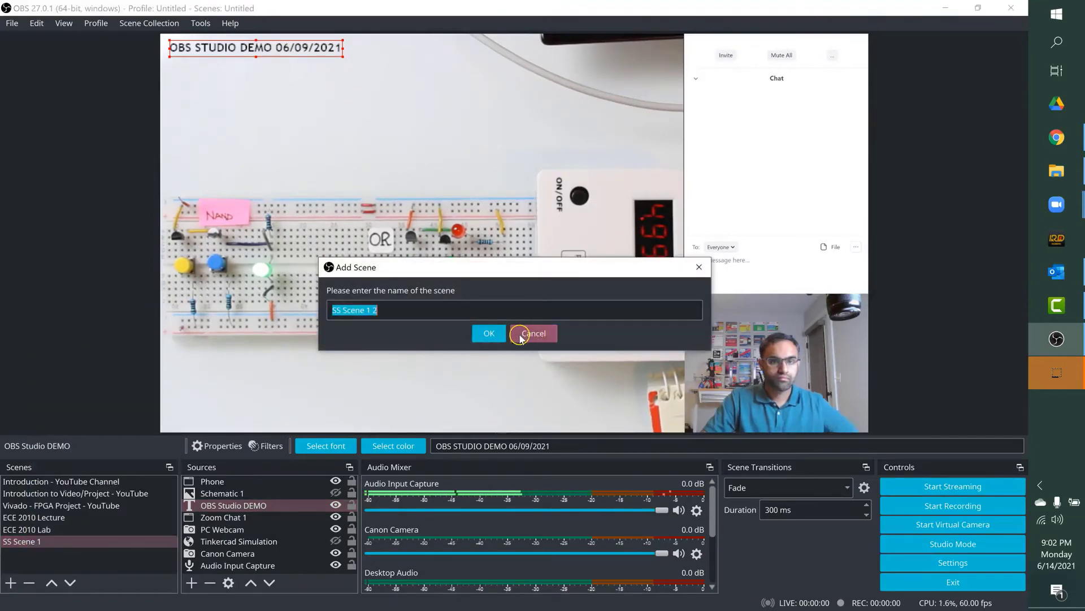
left_click(485, 317)
key("BackSpace")
key("BackSpace")
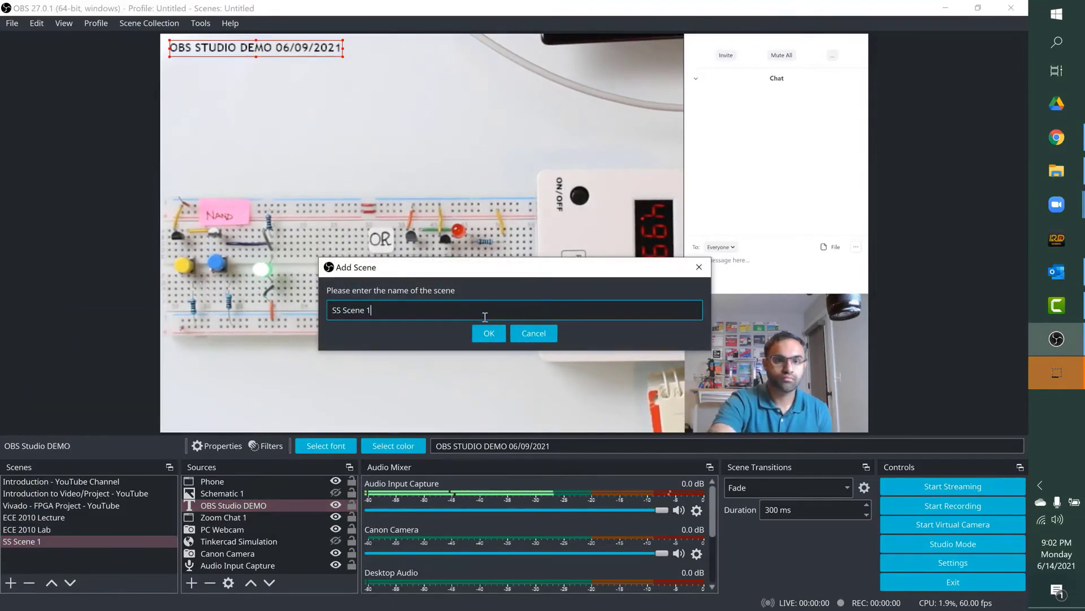
type("2")
key("Return")
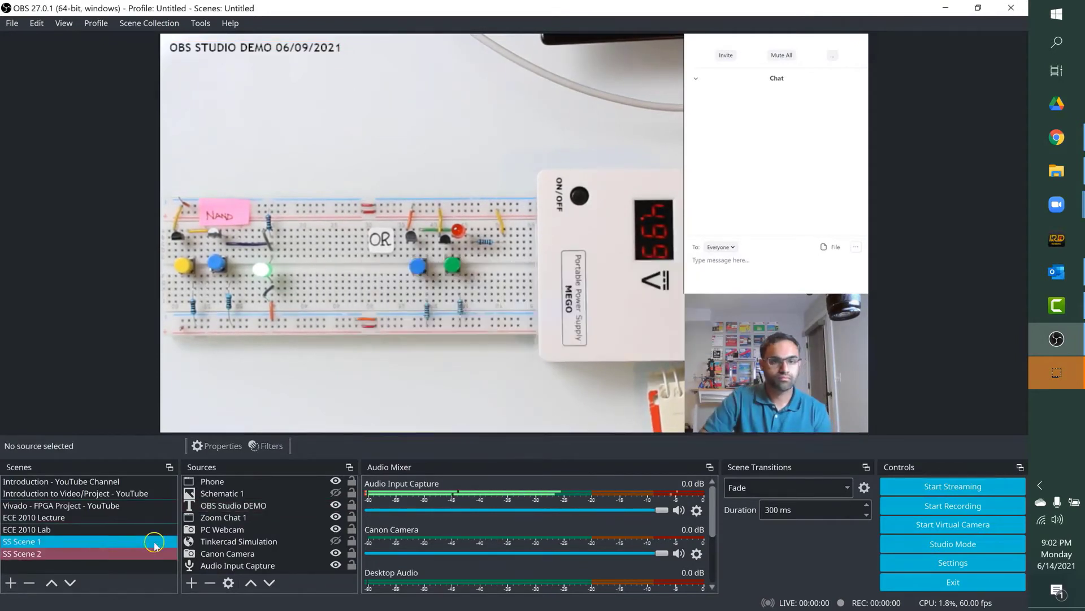
Step: Show Tinkercad Simulation in SS Scene 2 to check it and remove that source from the scene
left_click(229, 543)
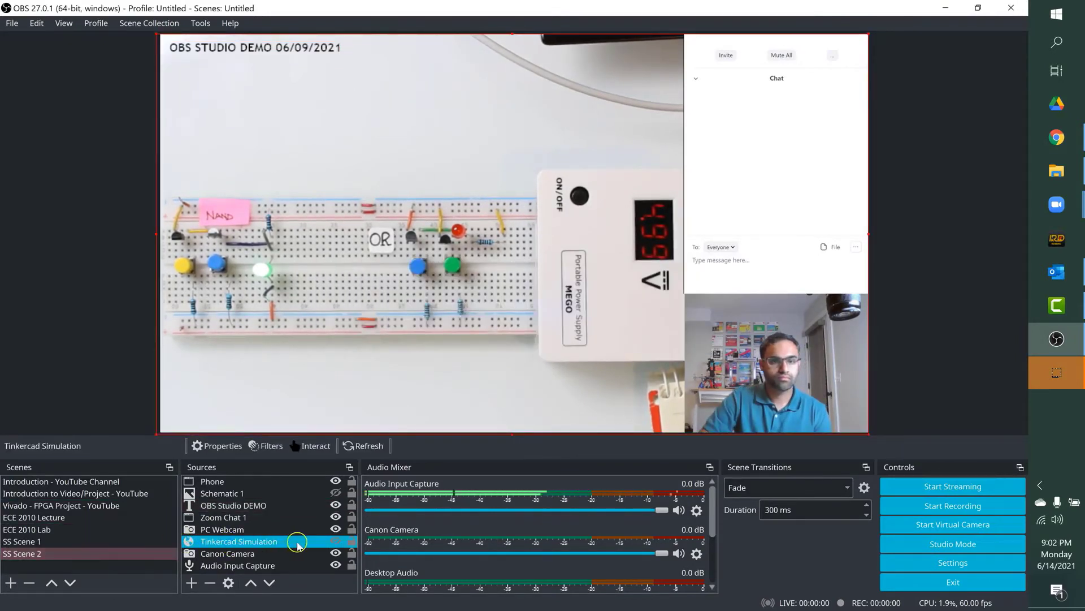
left_click(337, 541)
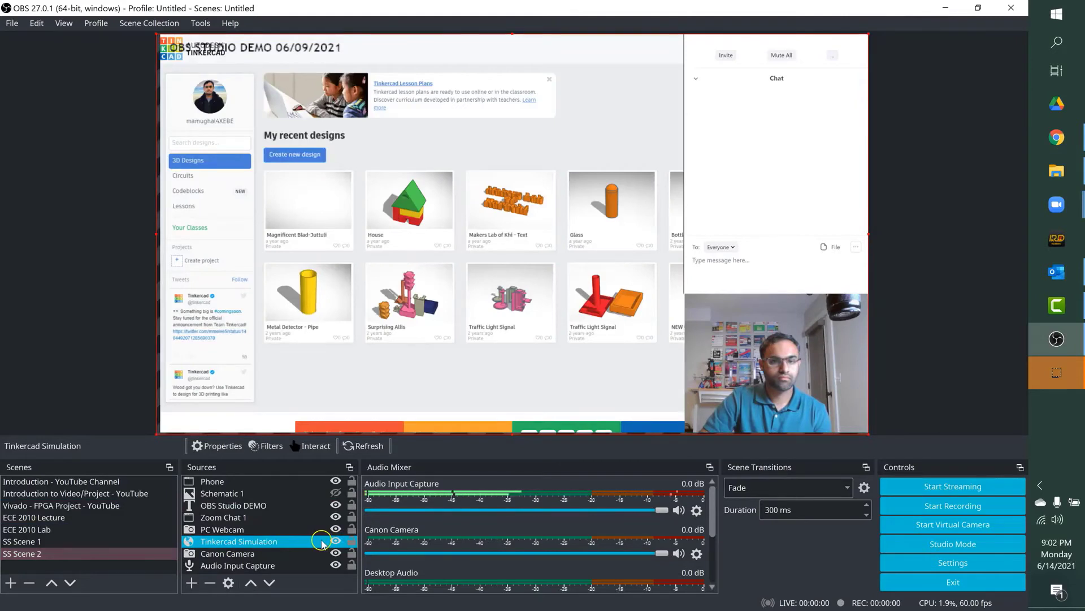
right_click(323, 543)
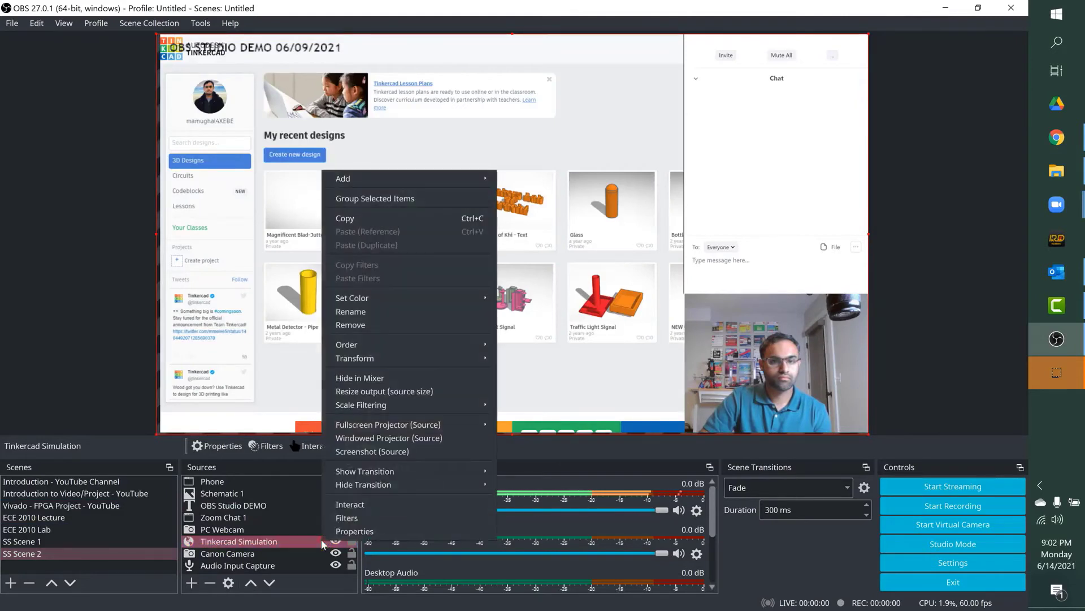
left_click(351, 326)
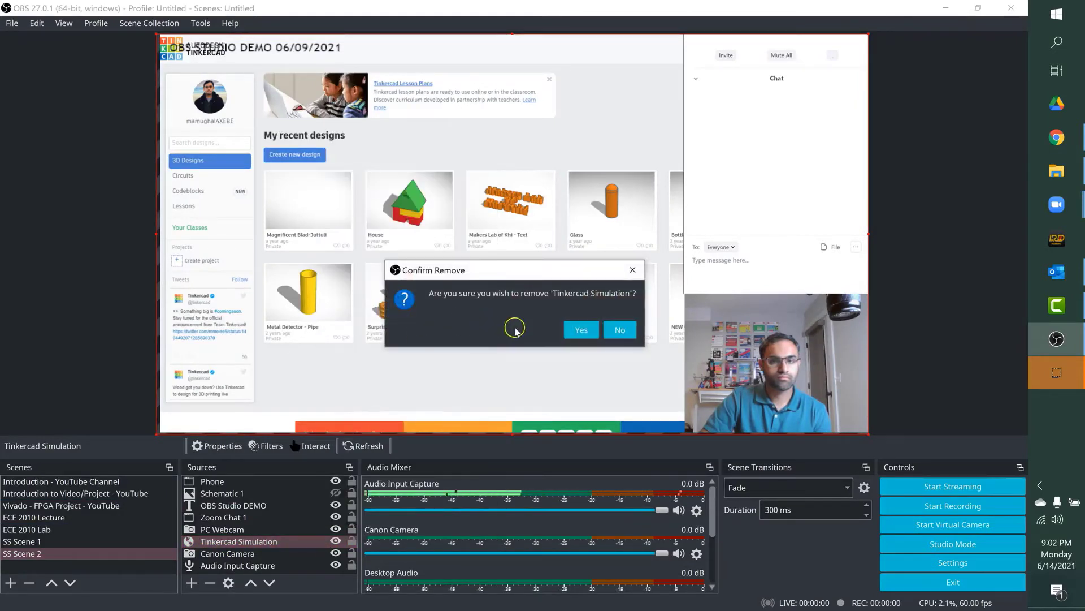
left_click(579, 330)
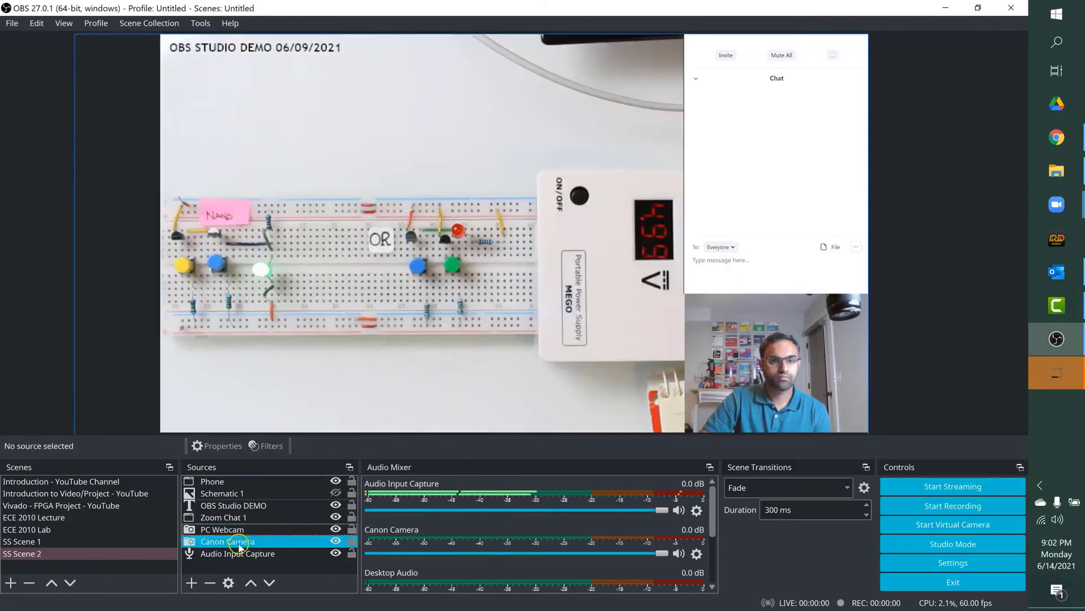
Step: Add a new media source named Video 1 - counter to SS Scene 2
left_click(191, 583)
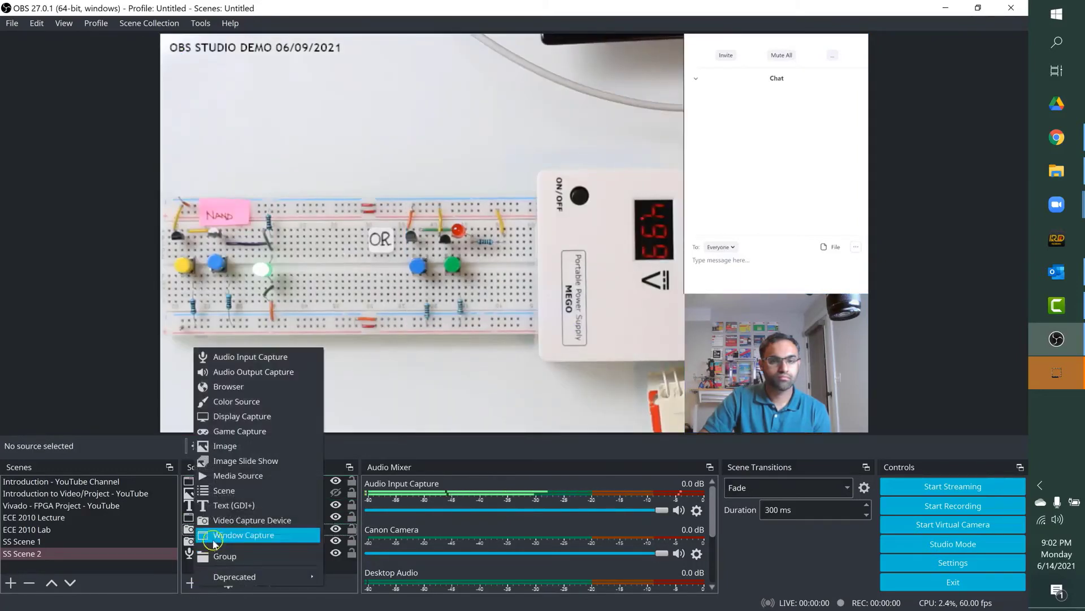
left_click(226, 478)
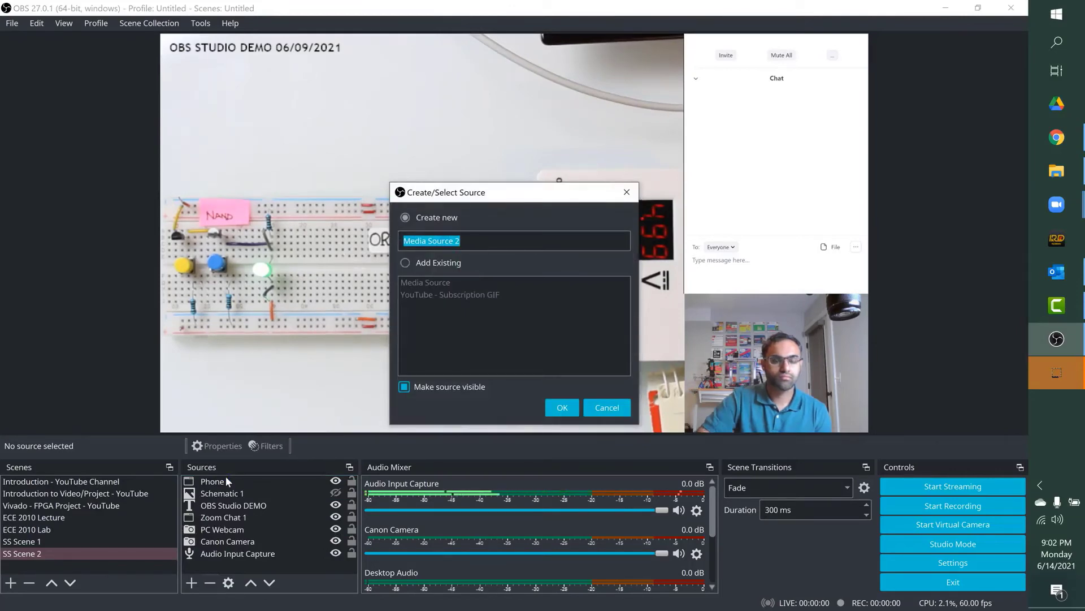
type("Video 1 - counte")
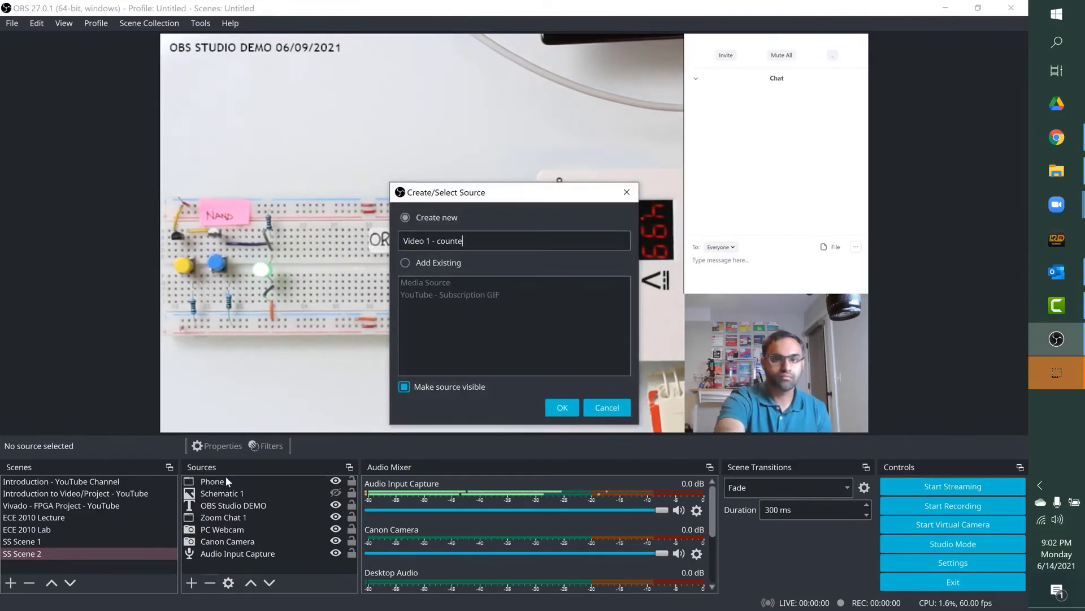
type("r")
left_click(562, 407)
Step: Load IMG_7422 from the Summer Sandbox 2021 folder into Video 1 - counter and enable looping
left_click(731, 387)
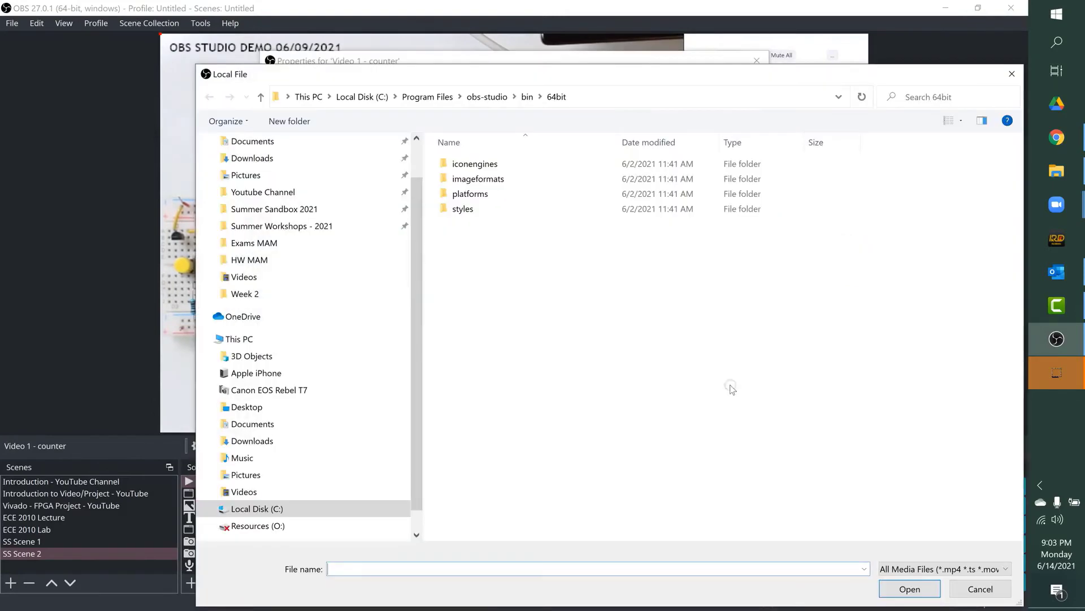
left_click(292, 213)
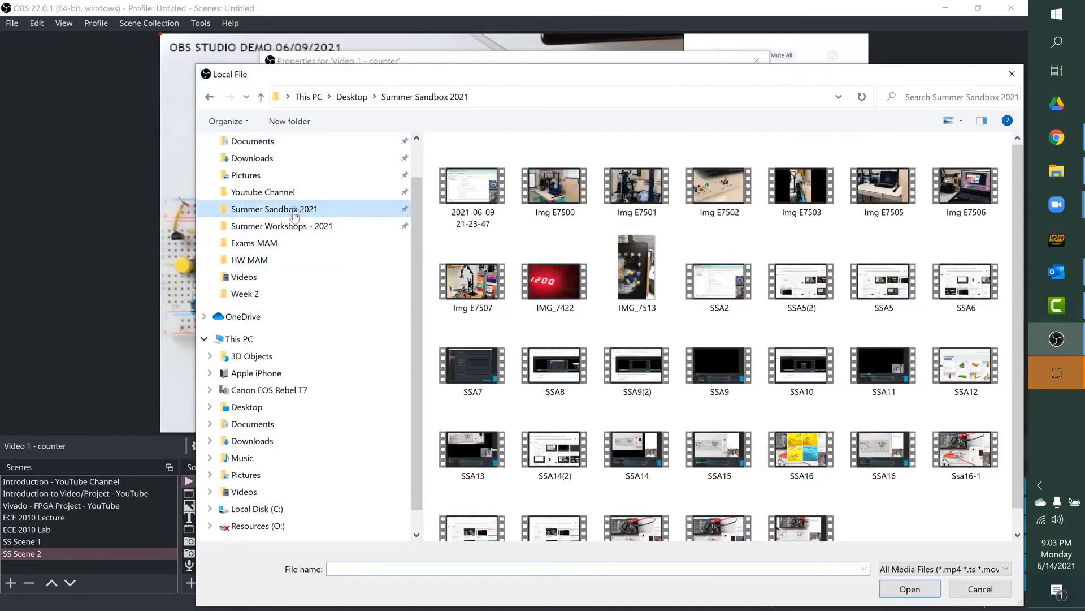
left_click(538, 270)
left_click(574, 301)
left_click(898, 595)
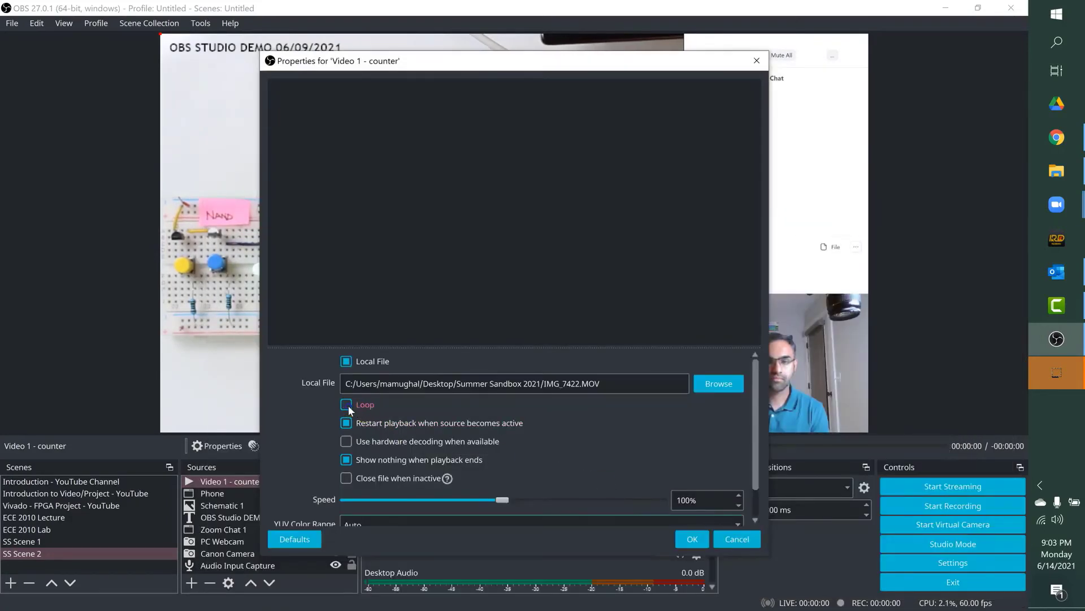
left_click(346, 405)
scroll(596, 469, "down", 1)
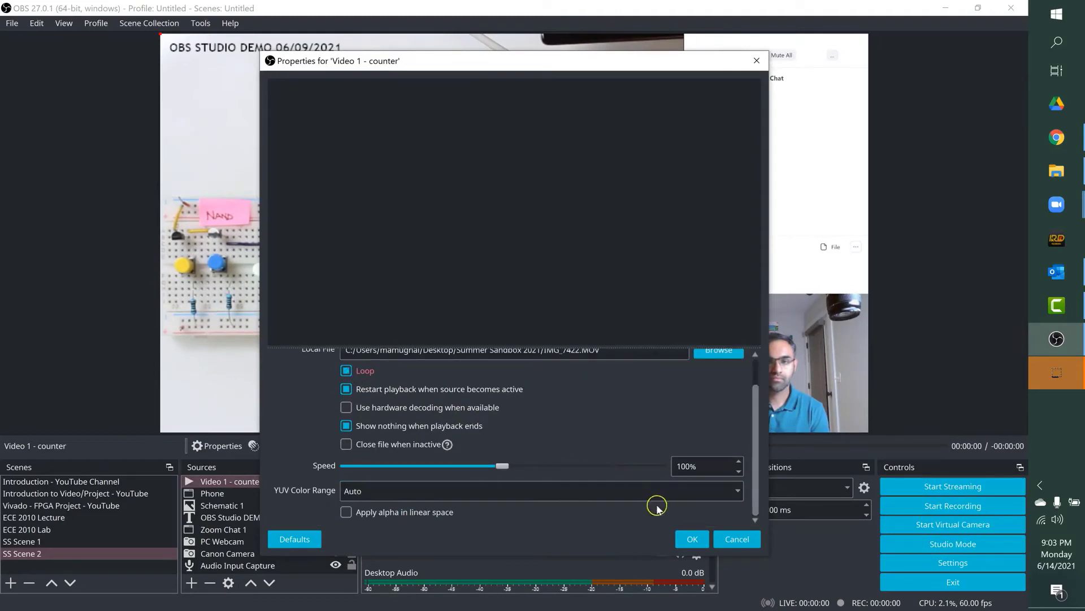
left_click(690, 535)
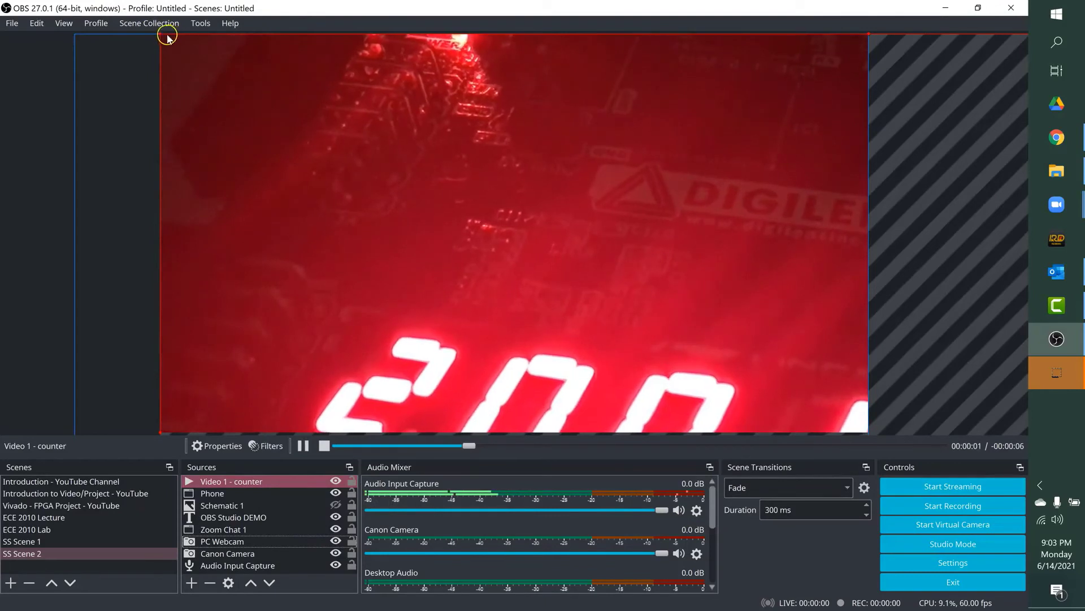
Step: Shrink Video 1 - counter into the lower-right corner of the camera view, beside the webcam
left_click_drag(160, 33, 226, 113)
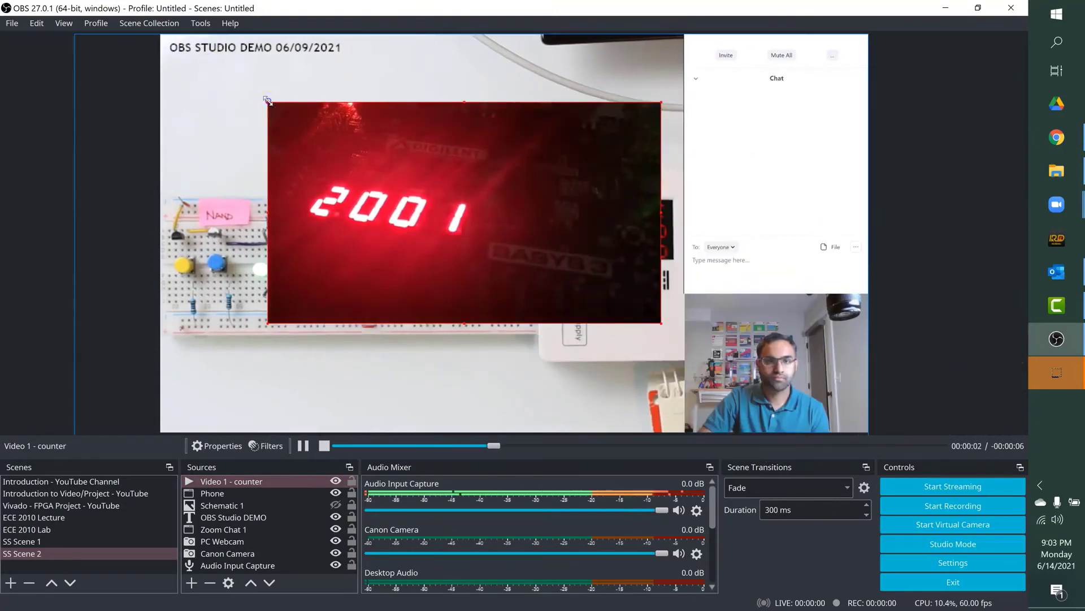
left_click_drag(162, 97, 458, 294)
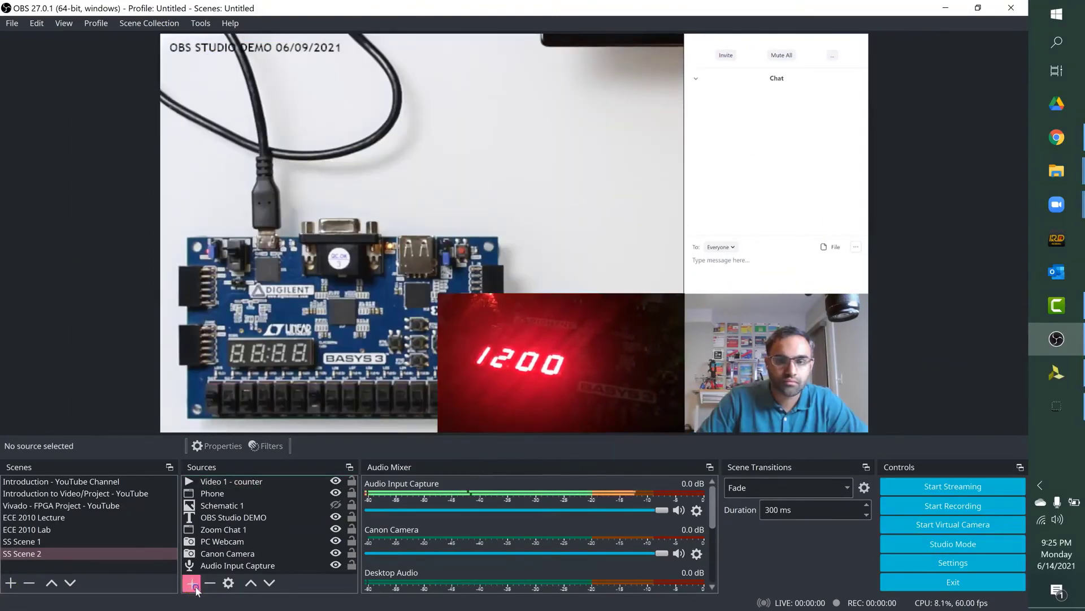
Step: Add a window capture source named Vivado that captures the vivado.exe Scrolling_Message window
left_click(194, 587)
left_click(223, 536)
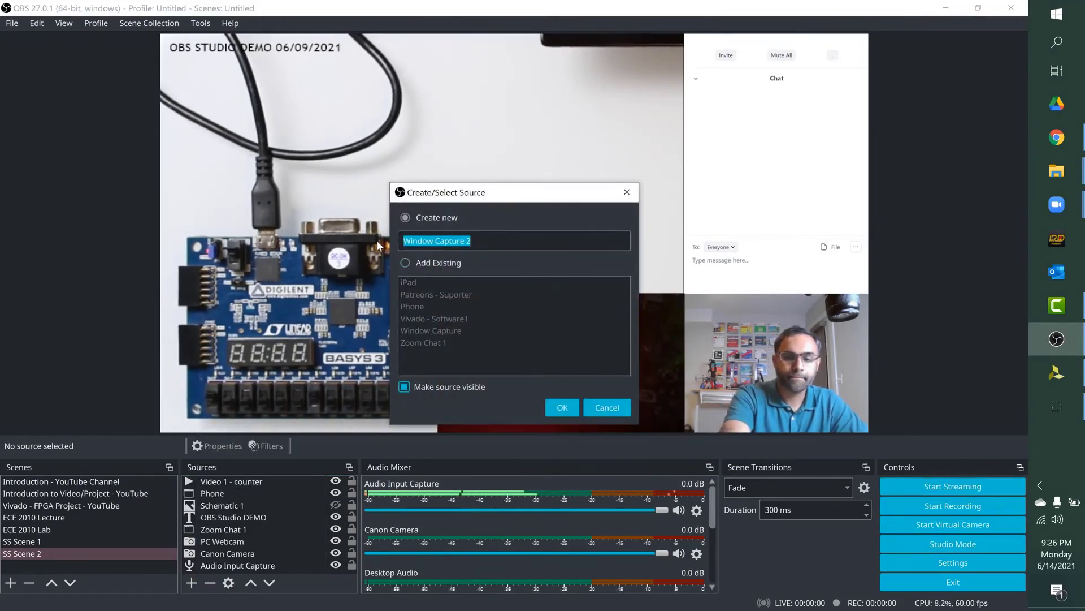
type("Vivado")
left_click(562, 407)
left_click(556, 422)
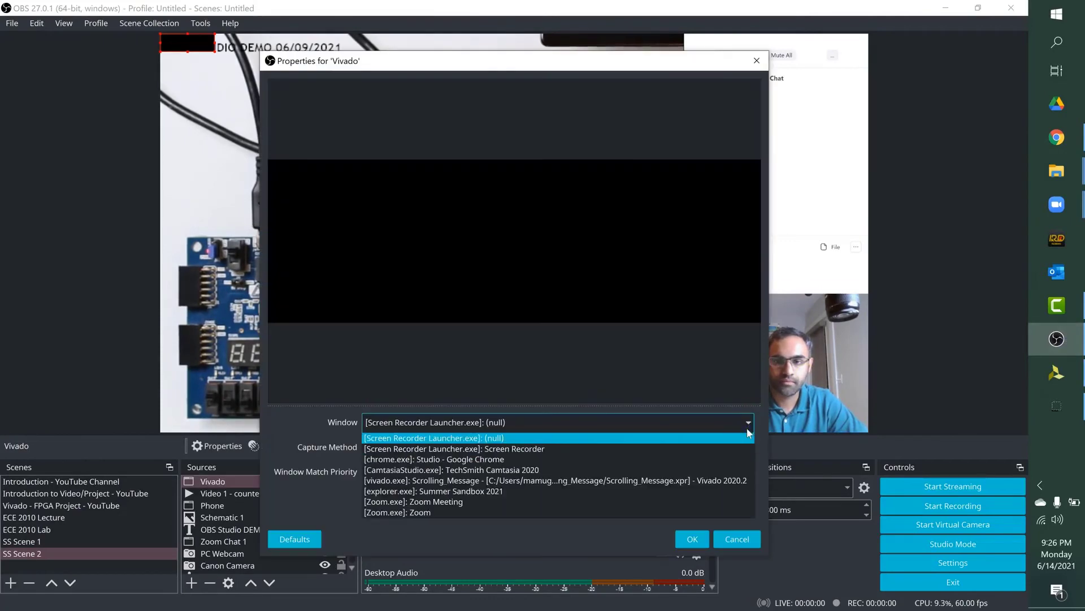
left_click(598, 480)
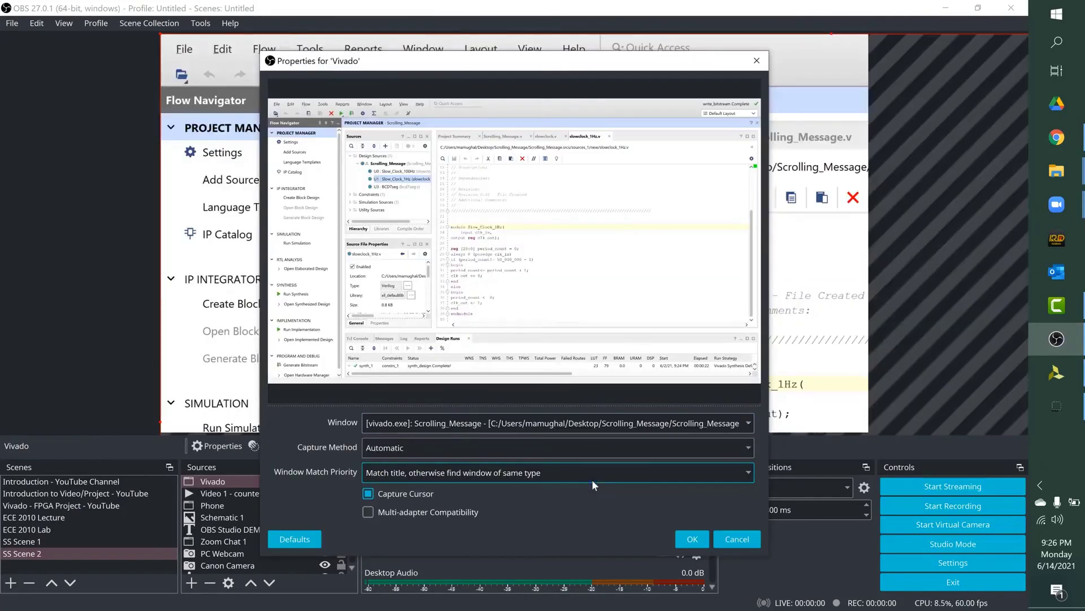
key("Return")
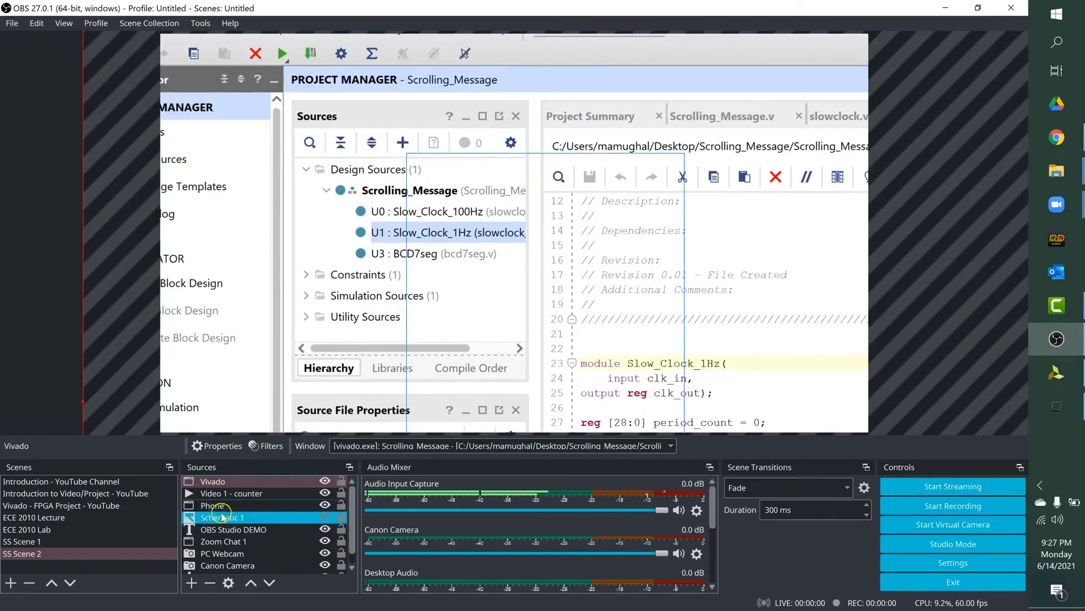
Step: Replace the Schematic 1 image with IMG_6096 and show it at the top of the source order
left_click(229, 494)
left_click(220, 517)
right_click(220, 517)
left_click(249, 519)
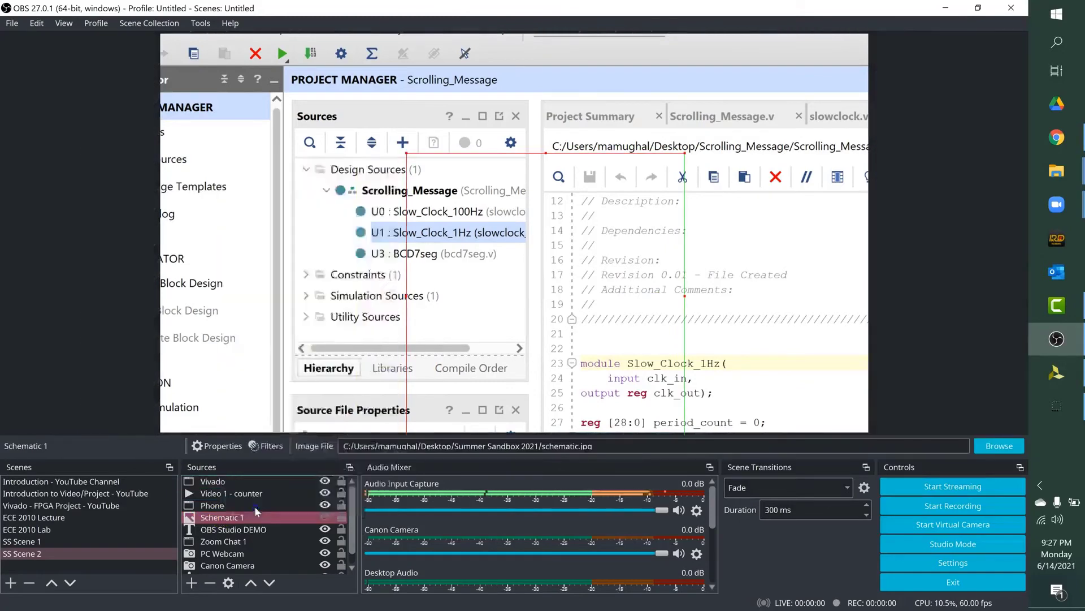
left_click(729, 437)
left_click(645, 193)
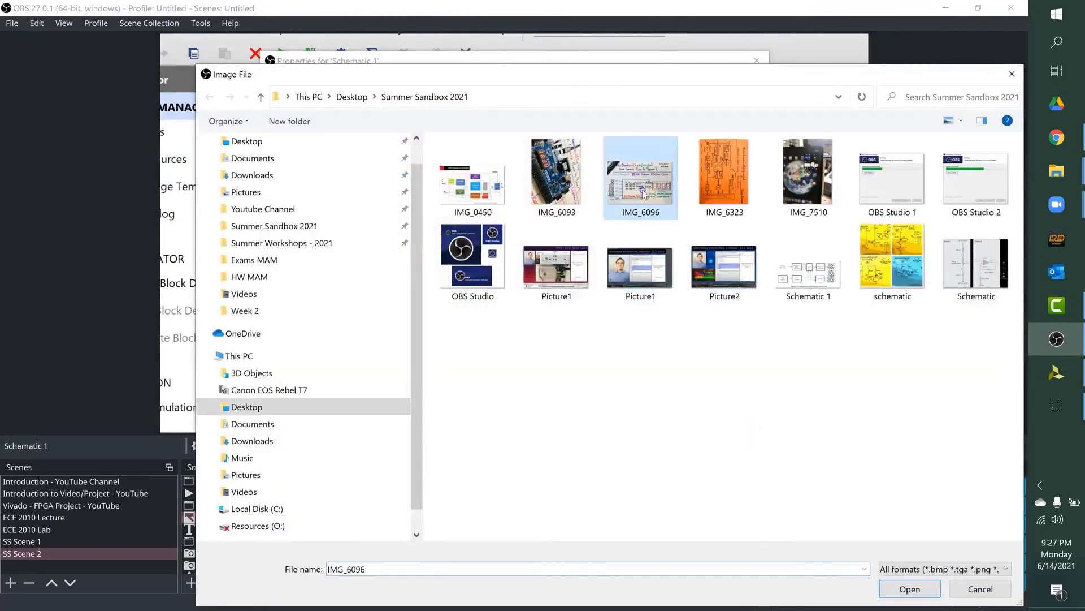
left_click(898, 594)
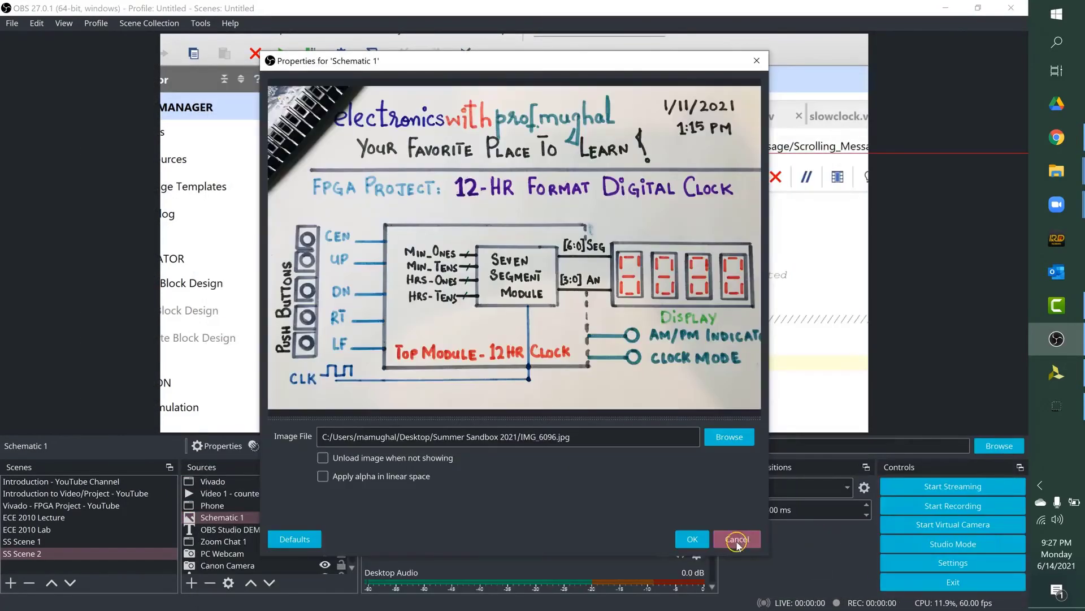
left_click(693, 539)
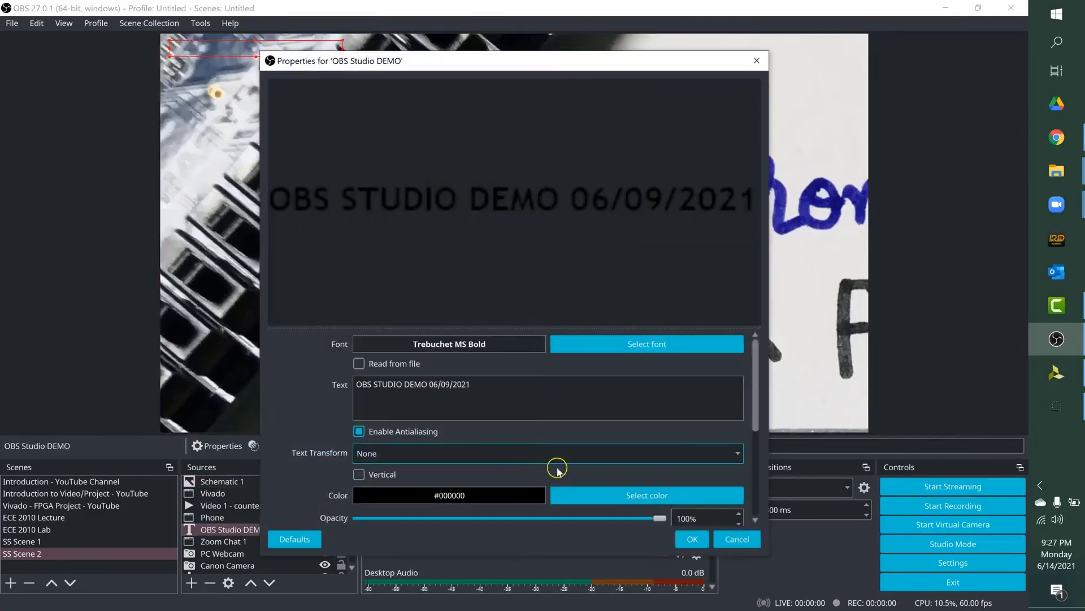
left_click(690, 537)
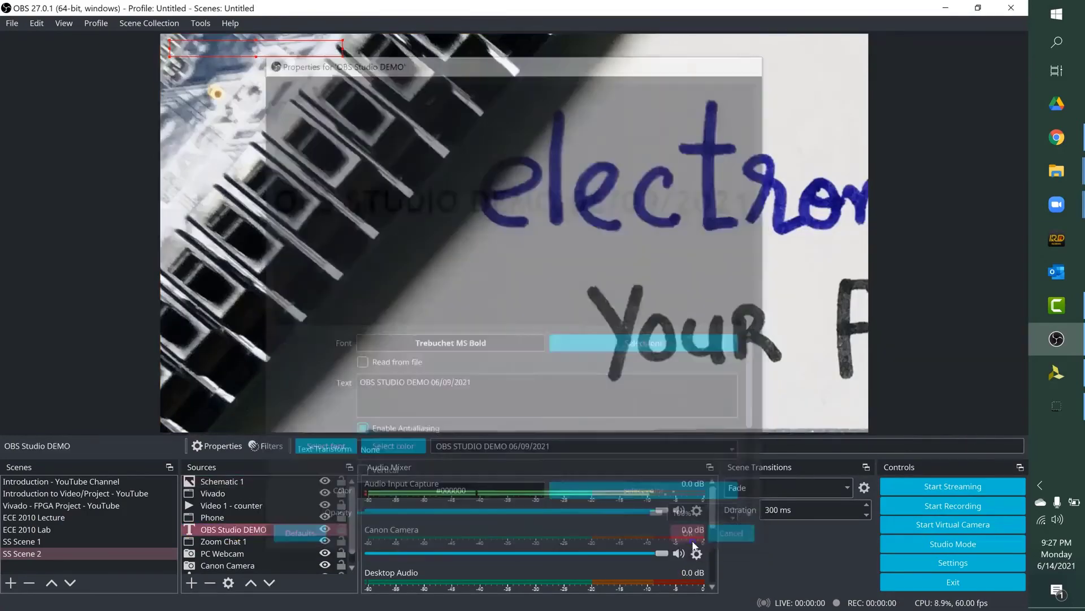
Step: Scale down the oversized Schematic 1 image and move it inside the canvas over the Vivado capture
left_click(289, 485)
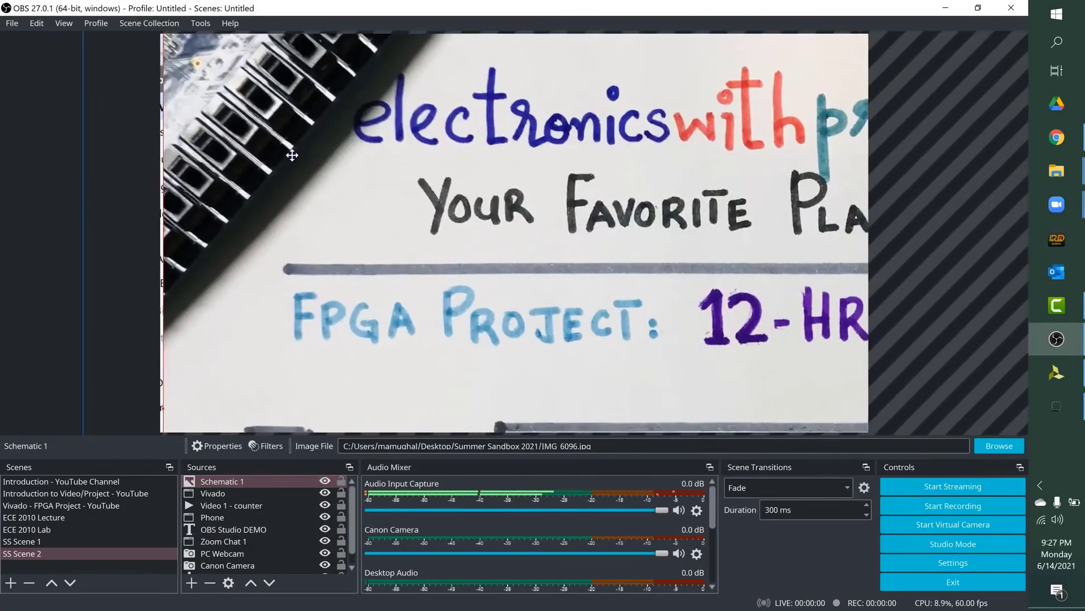
left_click_drag(292, 155, 308, 192)
left_click_drag(181, 65, 728, 395)
left_click_drag(802, 419, 296, 89)
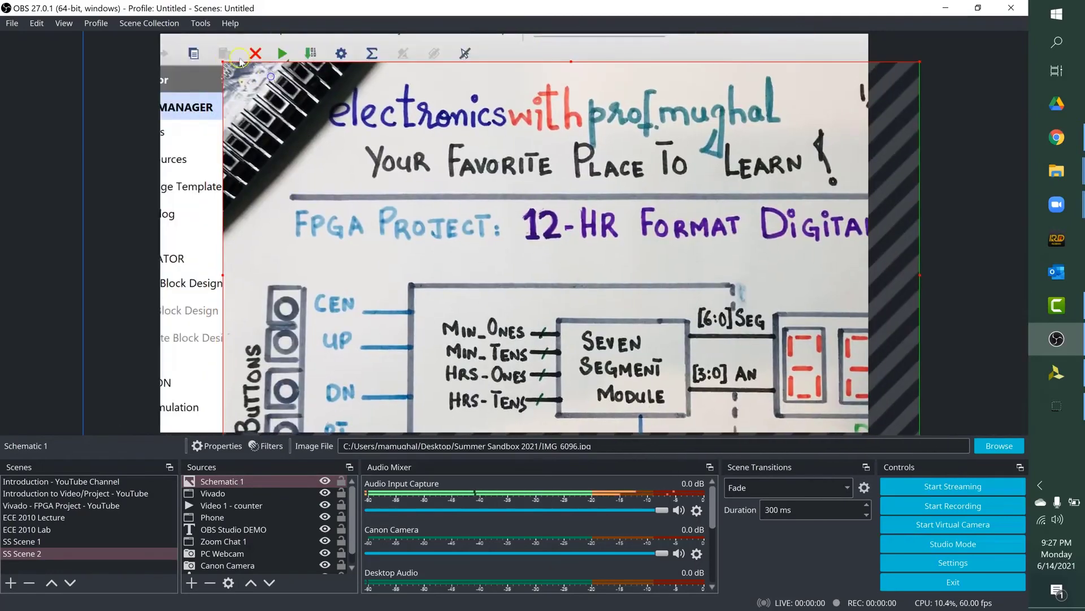
left_click_drag(223, 64, 248, 78)
left_click_drag(390, 131, 304, 88)
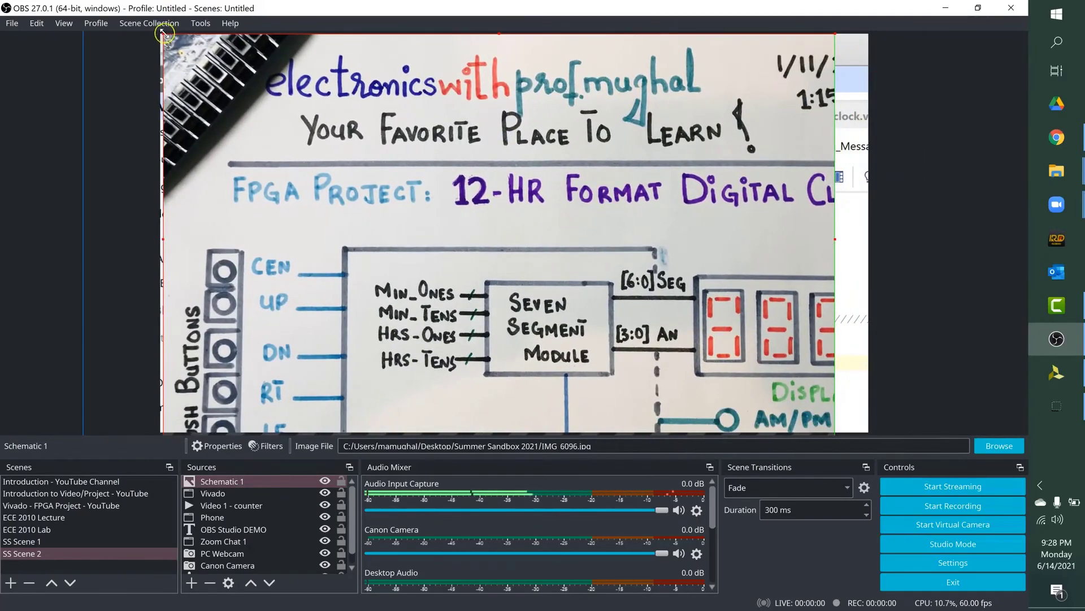
left_click_drag(164, 33, 477, 207)
left_click_drag(598, 374, 582, 410)
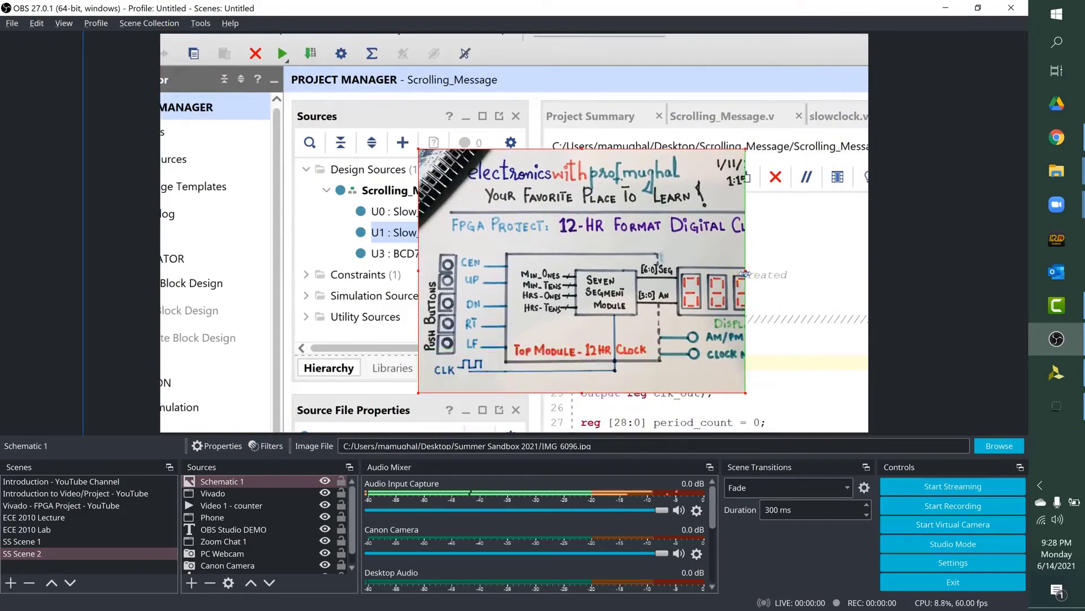
Step: Uncrop the right side of Schematic 1, enlarge it across the canvas and hide the source
left_click_drag(745, 275, 880, 301)
left_click_drag(418, 148, 241, 71)
left_click_drag(357, 124, 367, 145)
left_click(324, 481)
Step: Resize and position the Vivado capture so it fills the whole canvas
left_click(277, 494)
left_click_drag(86, 390, 424, 286)
left_click_drag(703, 194, 440, 214)
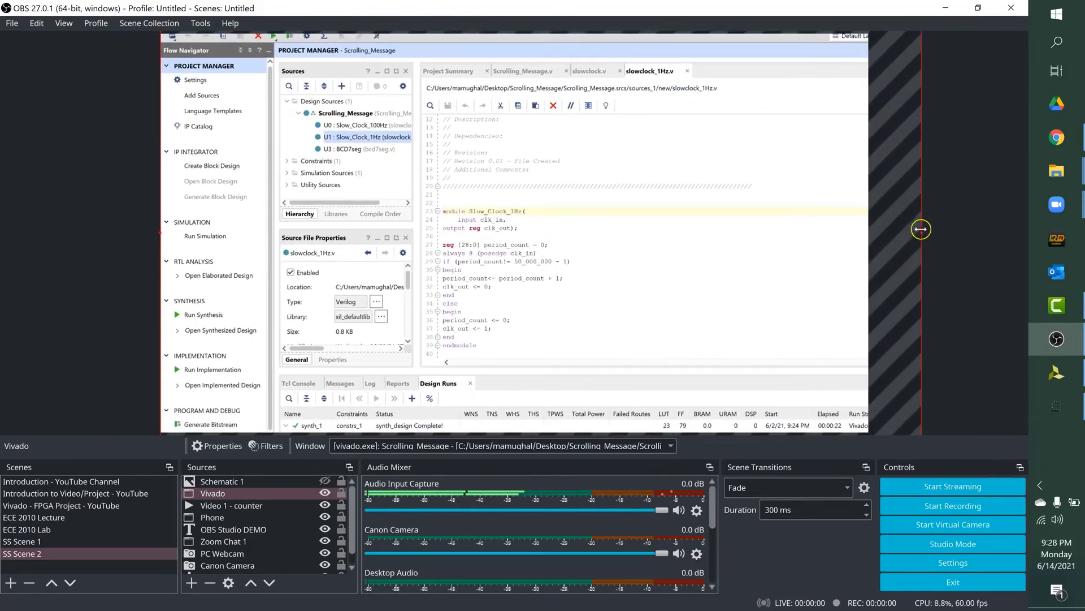
left_click_drag(921, 229, 868, 229)
Step: Move Zoom Chat 1 and PC Webcam above Vivado in the source order and hide Phone
left_click(227, 541)
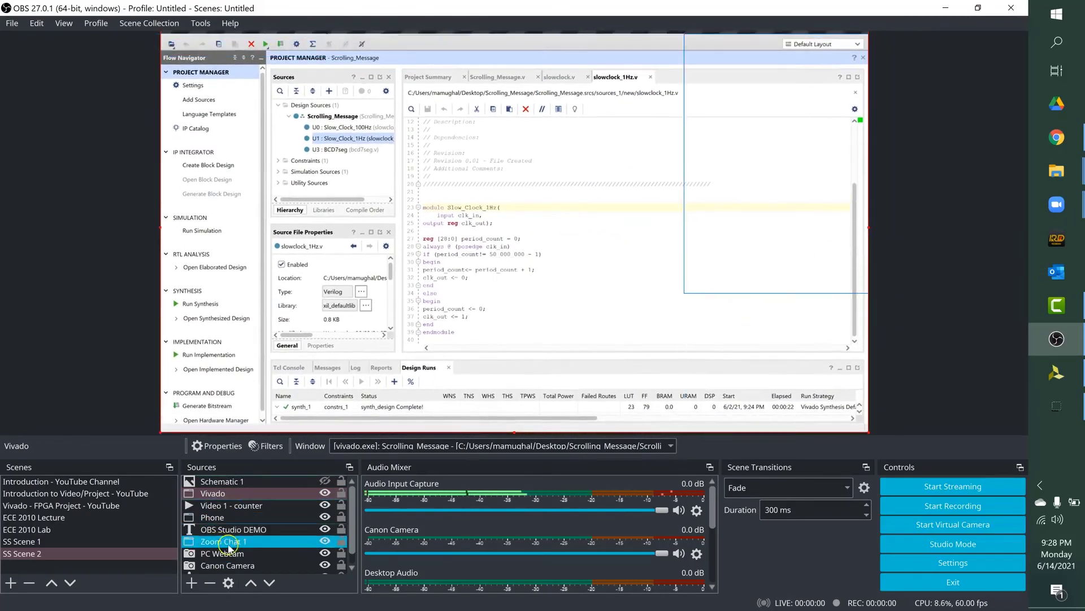
left_click_drag(226, 542, 226, 489)
left_click(227, 529)
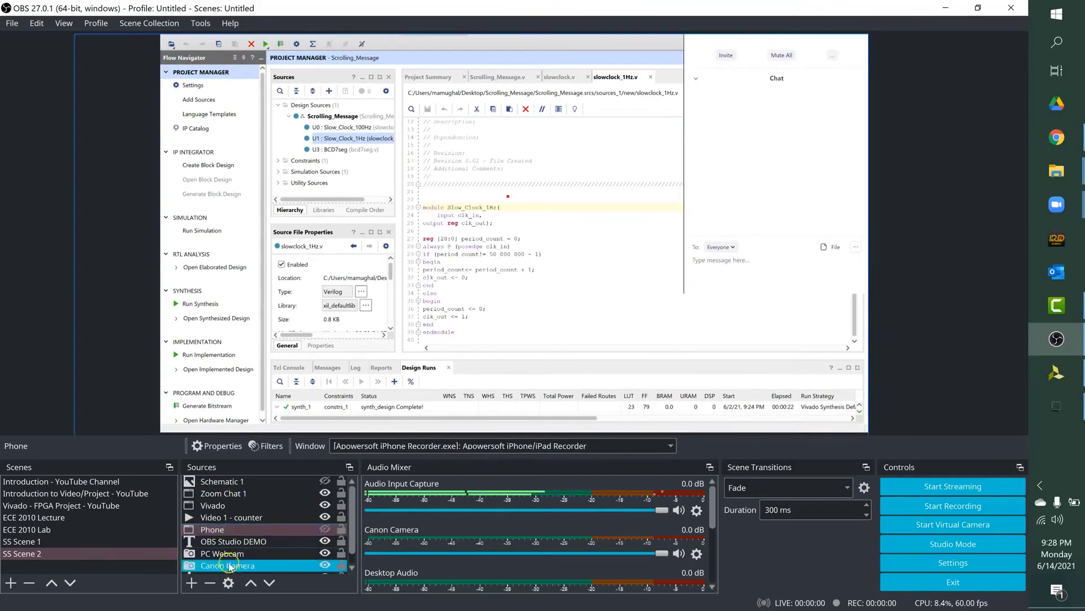
left_click_drag(229, 554, 232, 488)
left_click(915, 317)
left_click(865, 208)
left_click(860, 208)
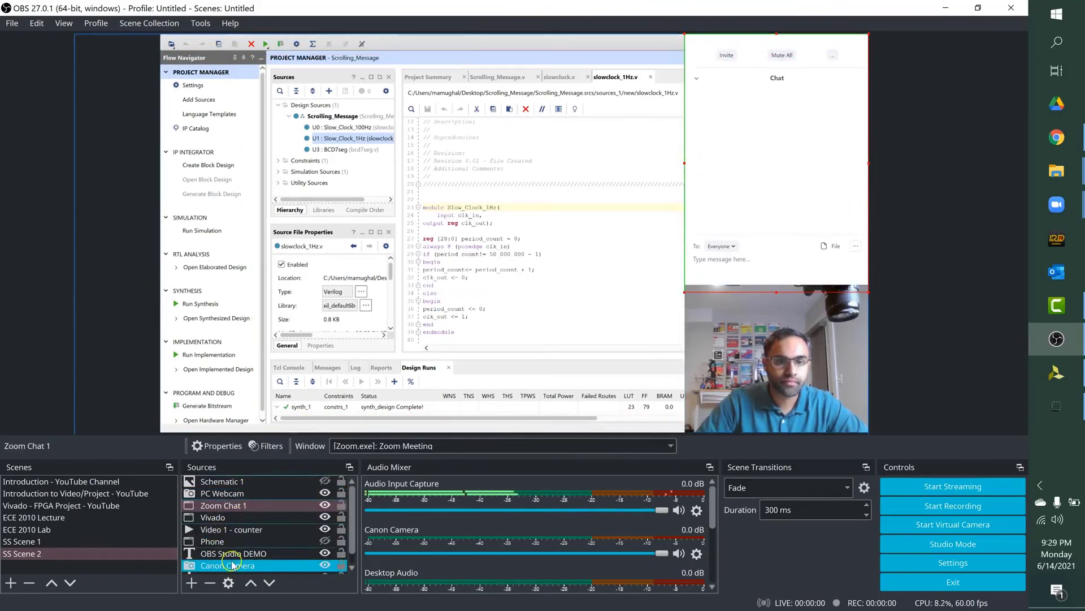
Step: Move Canon Camera above PC Webcam in the source order and crop its top and sides around the Basys 3 board
left_click_drag(233, 566, 230, 497)
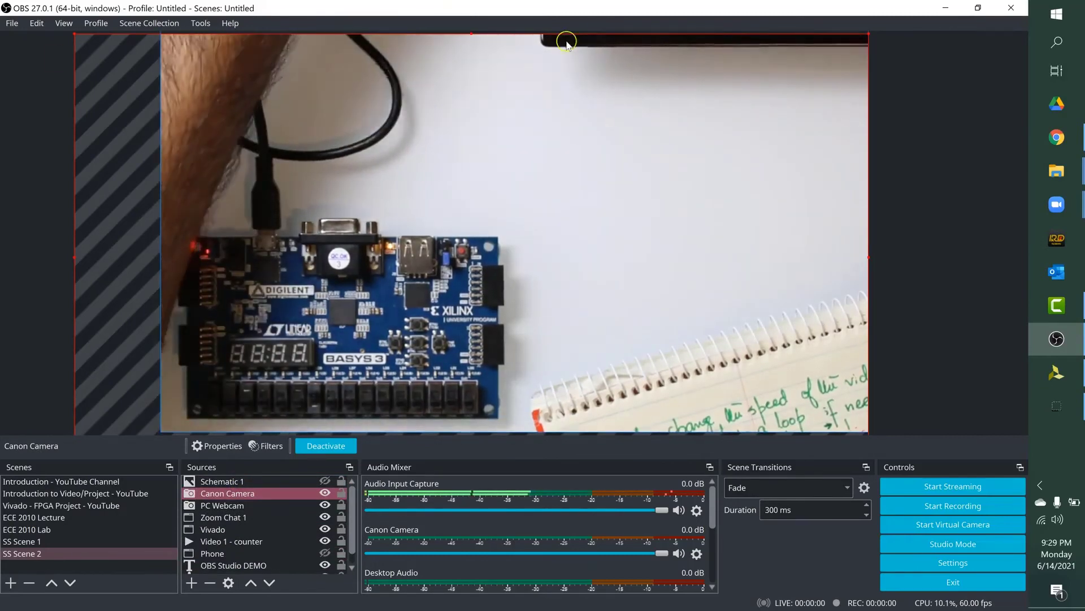
left_click_drag(472, 35, 472, 230)
left_click_drag(75, 355, 180, 355)
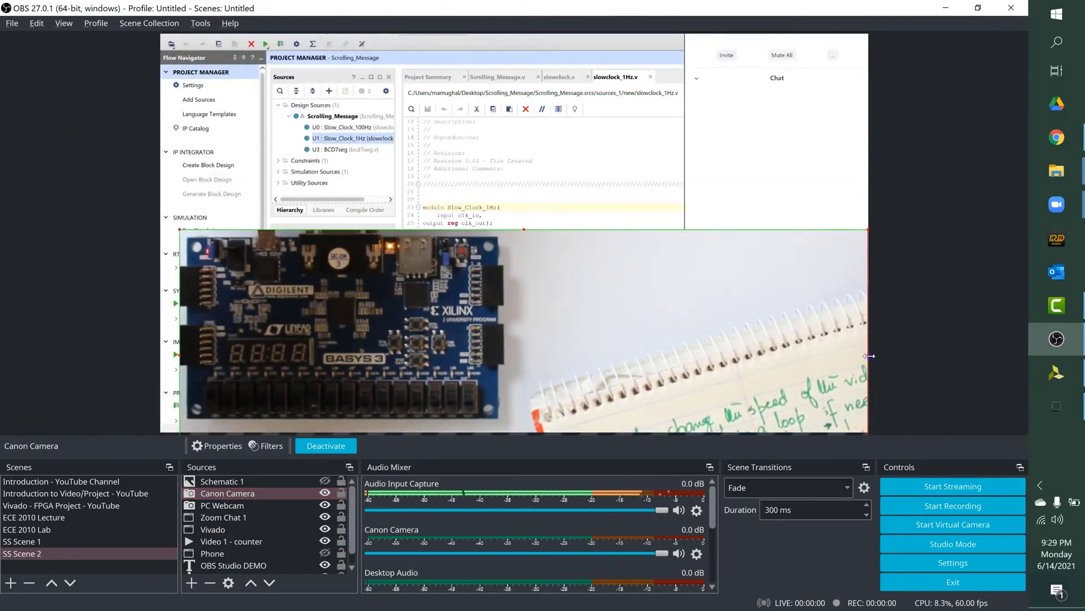
left_click_drag(869, 355, 502, 355)
Step: Crop the bottom of Canon Camera to the board and shrink it to fit between the Zoom chat and the webcam
left_click(233, 368)
left_click(232, 372)
left_click_drag(233, 371, 271, 282)
left_click_drag(380, 392, 379, 329)
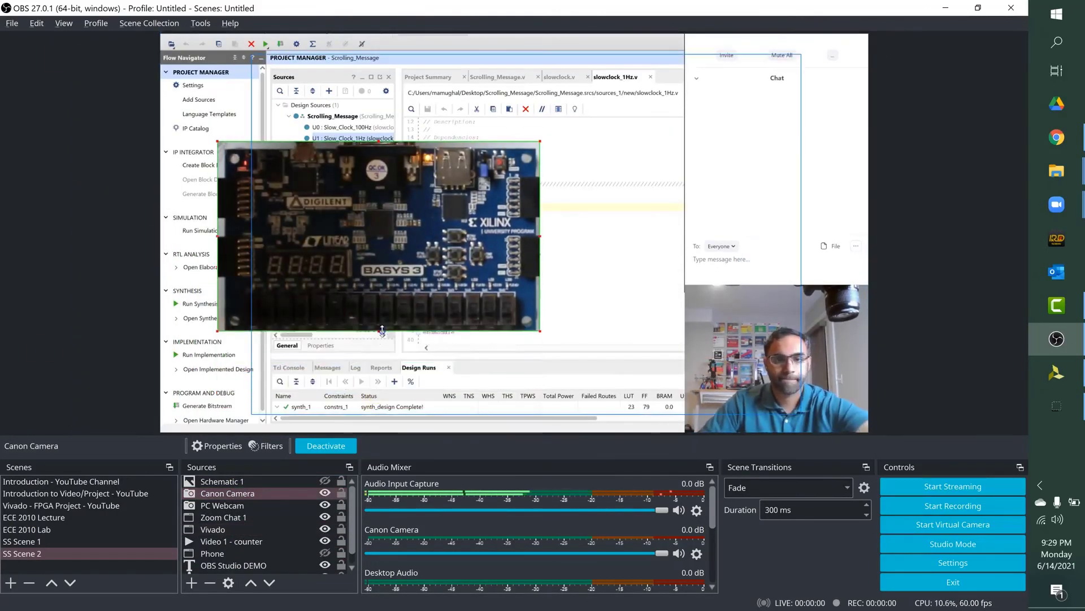
left_click_drag(218, 140, 750, 181)
Step: Move Video 1 - counter to the top of the source order and hide it
left_click(252, 543)
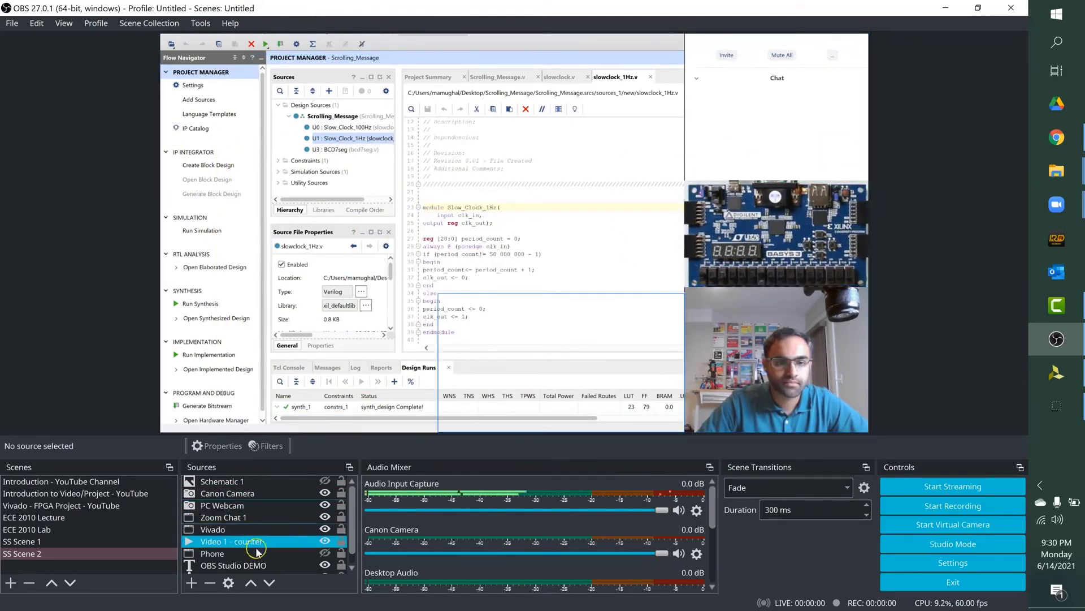
left_click_drag(325, 542, 326, 486)
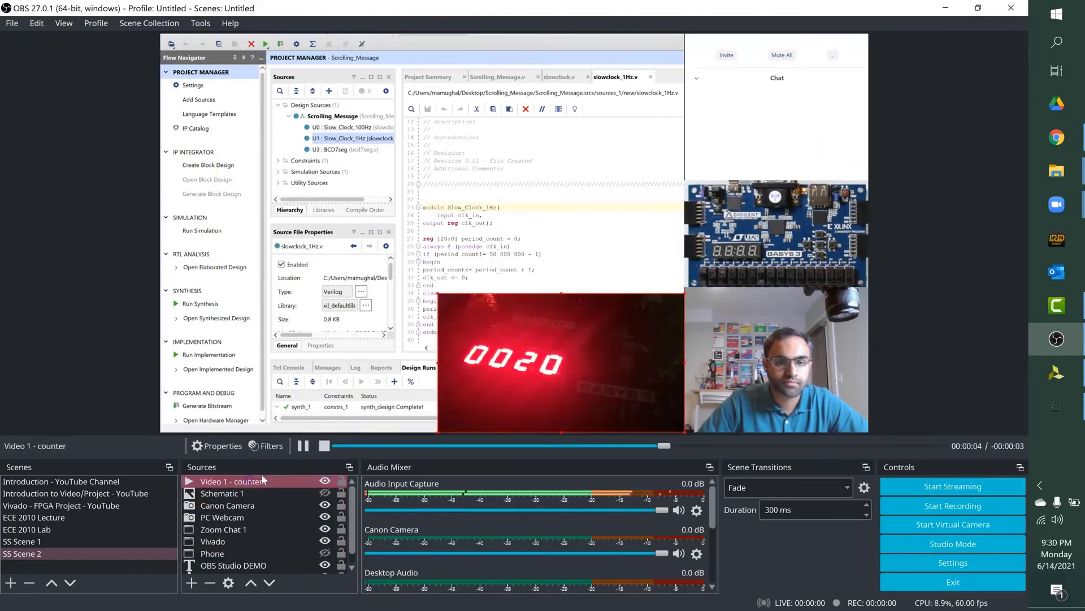
left_click(325, 480)
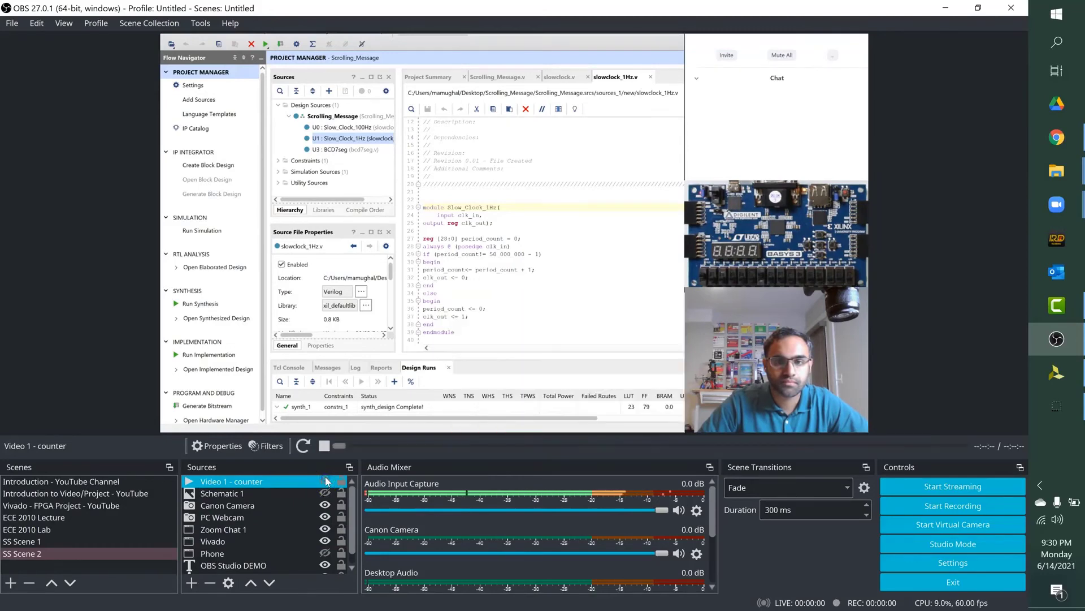
Step: Toggle Schematic 1 and Video 1 - counter on and off in turn to check how they overlay the scene
left_click(325, 494)
left_click(325, 494)
left_click(325, 481)
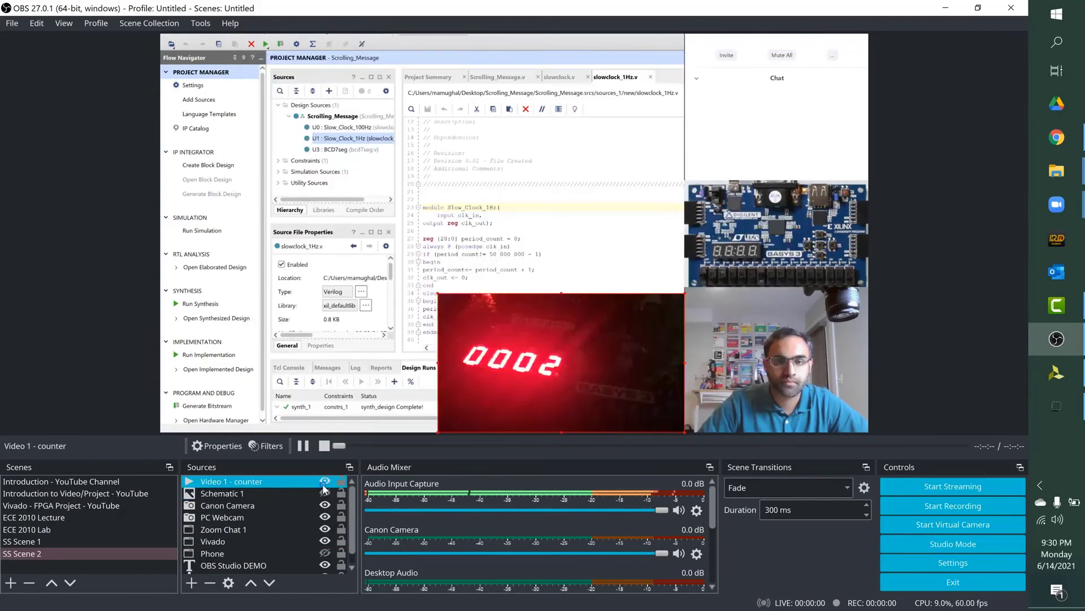
left_click(325, 481)
left_click(305, 552)
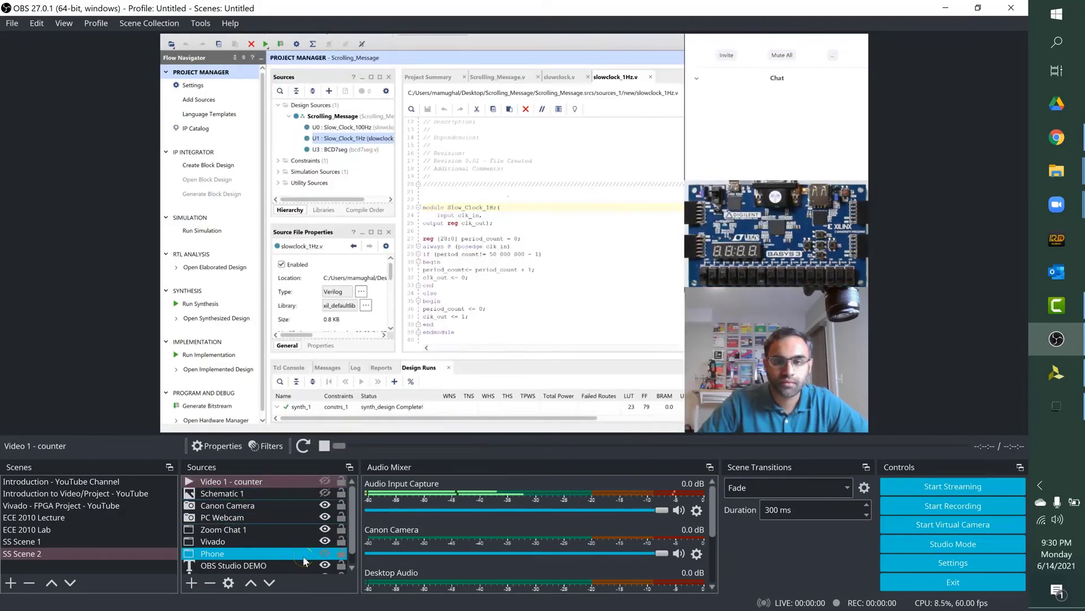
left_click(294, 542)
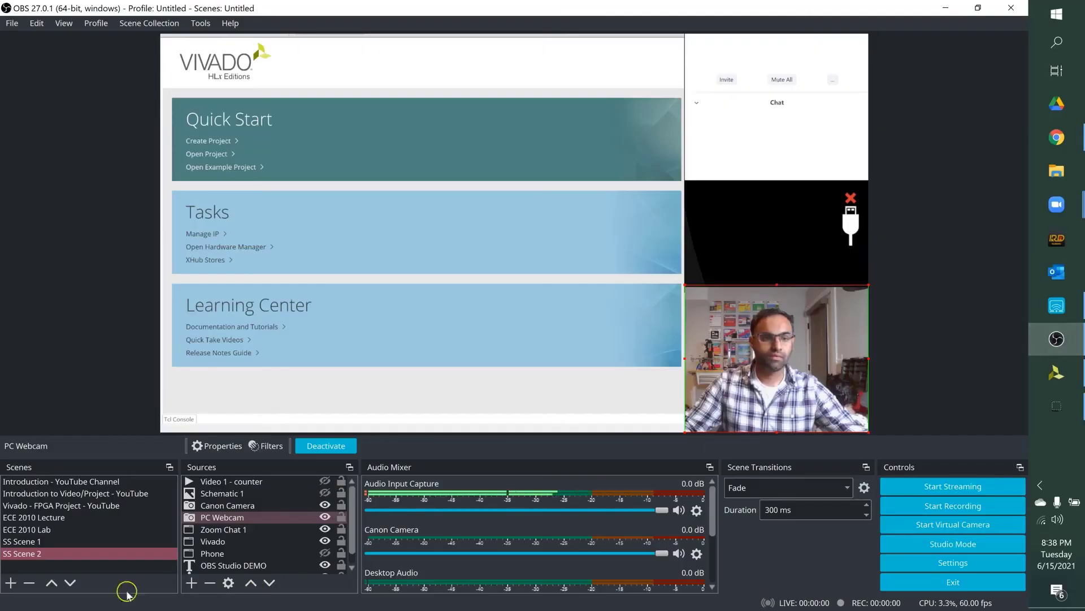
Step: Duplicate SS Scene 2 as a new scene named SS Scene 3
right_click(23, 557)
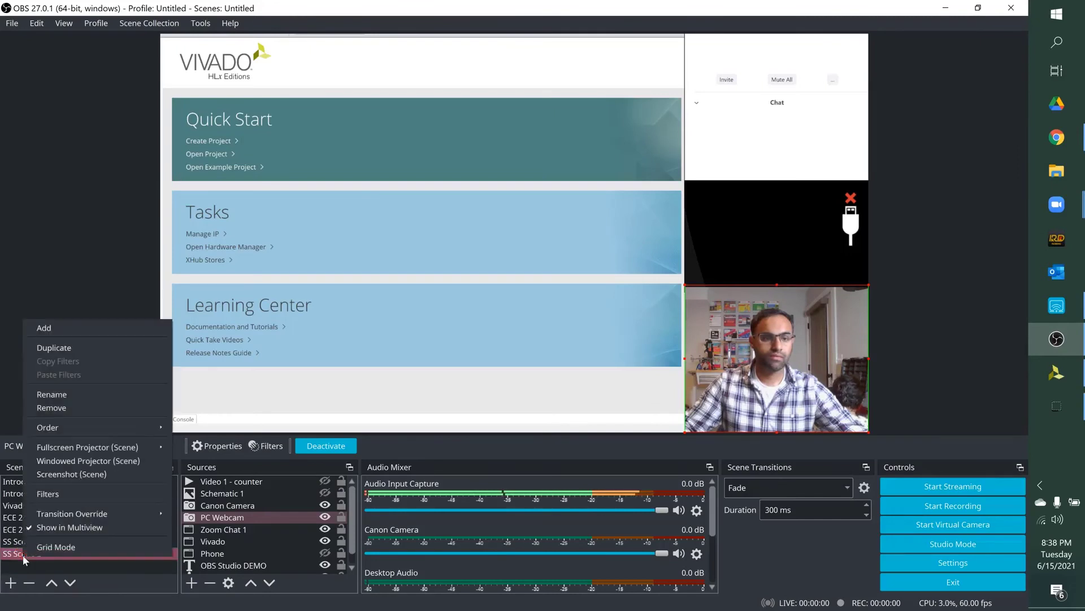
left_click(83, 348)
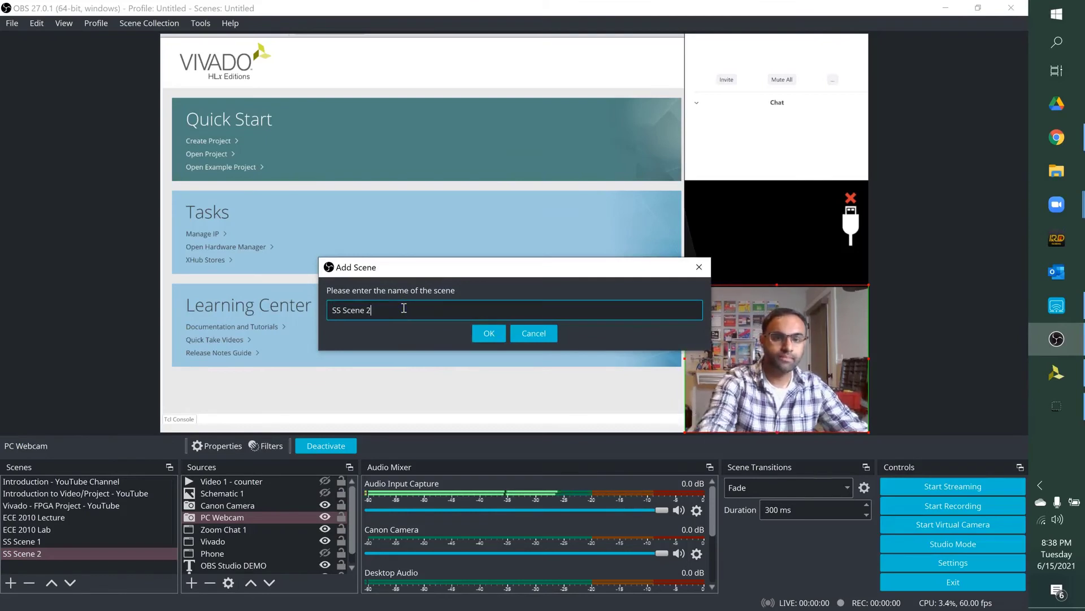
left_click(475, 330)
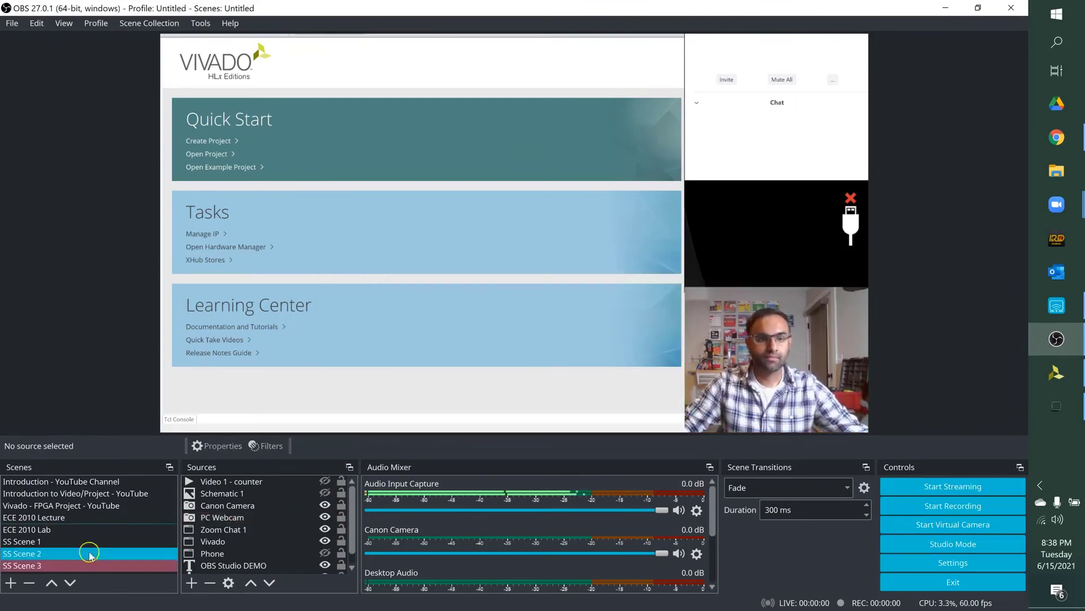
Step: Remove the Video 1 - counter, Schematic 1 and Canon Camera sources from SS Scene 3
right_click(250, 484)
left_click(306, 250)
left_click(574, 329)
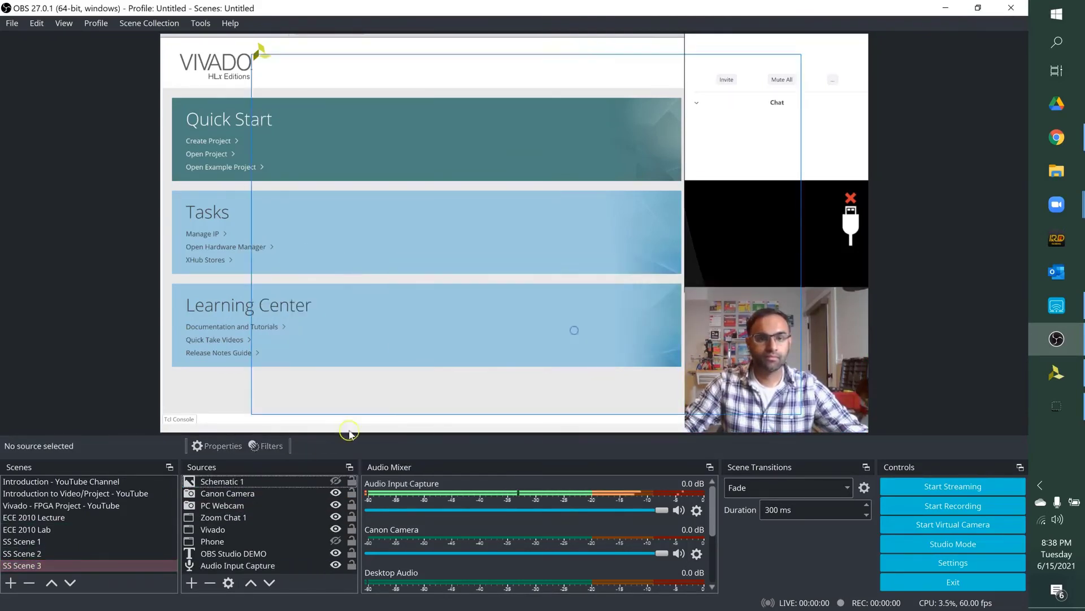
left_click(258, 483)
right_click(254, 494)
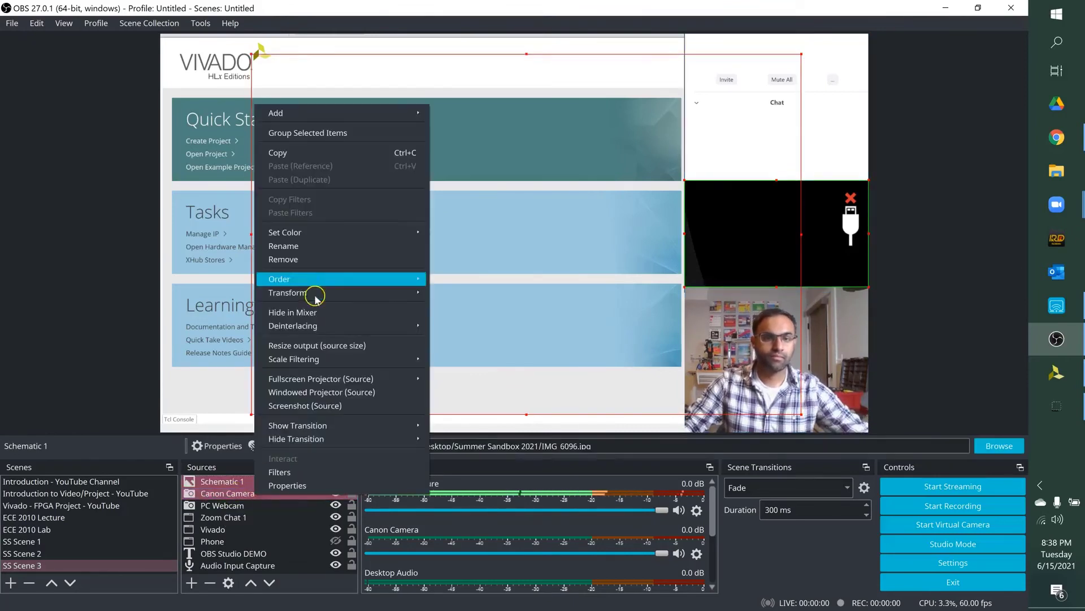
left_click(306, 257)
left_click(553, 326)
Step: Remove the Vivado and Phone sources together from SS Scene 3
left_click(227, 507)
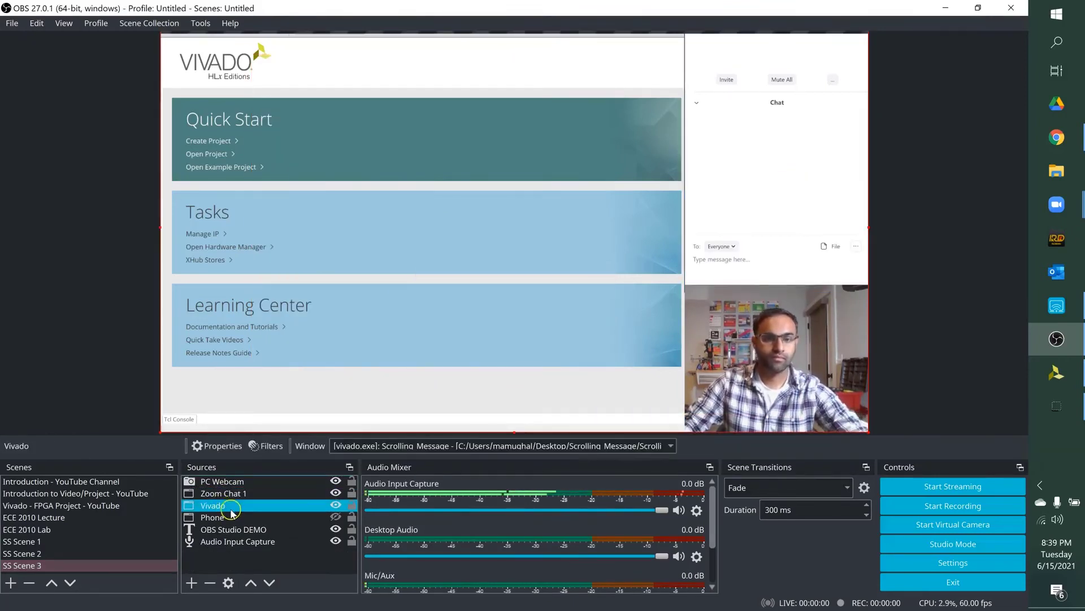
left_click(228, 519, "ctrl")
right_click(229, 519)
left_click(310, 310)
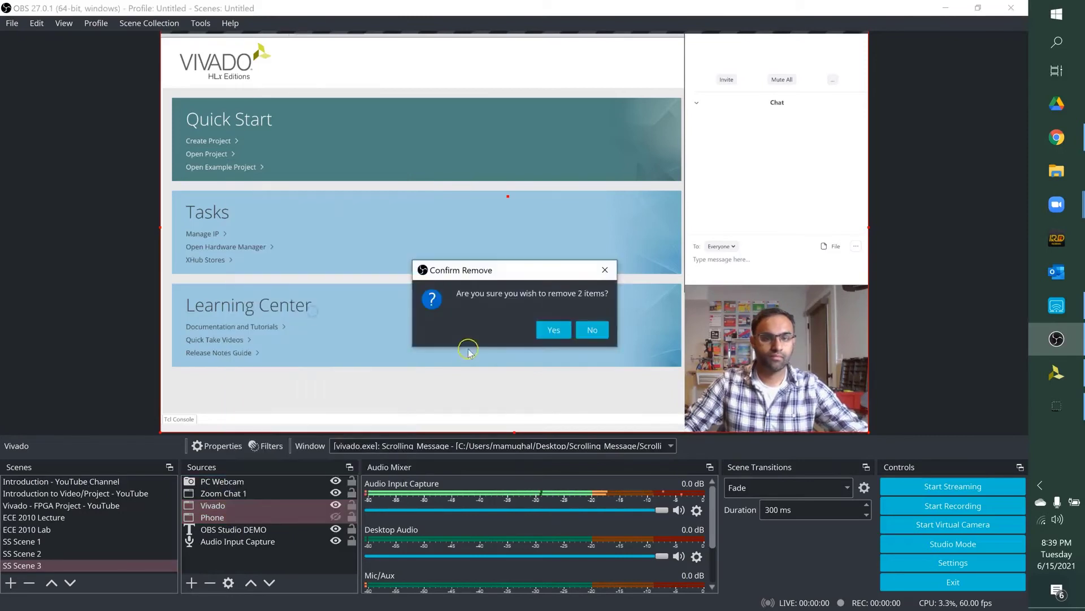
left_click(554, 330)
Step: Add a new Window Capture source named iPad Screen to SS Scene 3
left_click(192, 582)
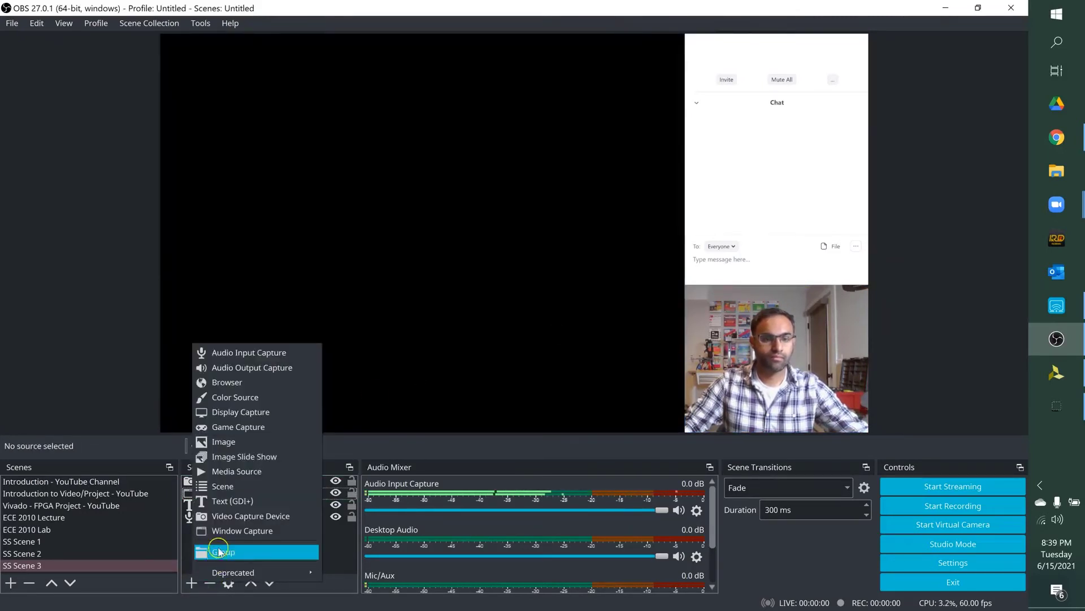
left_click(229, 532)
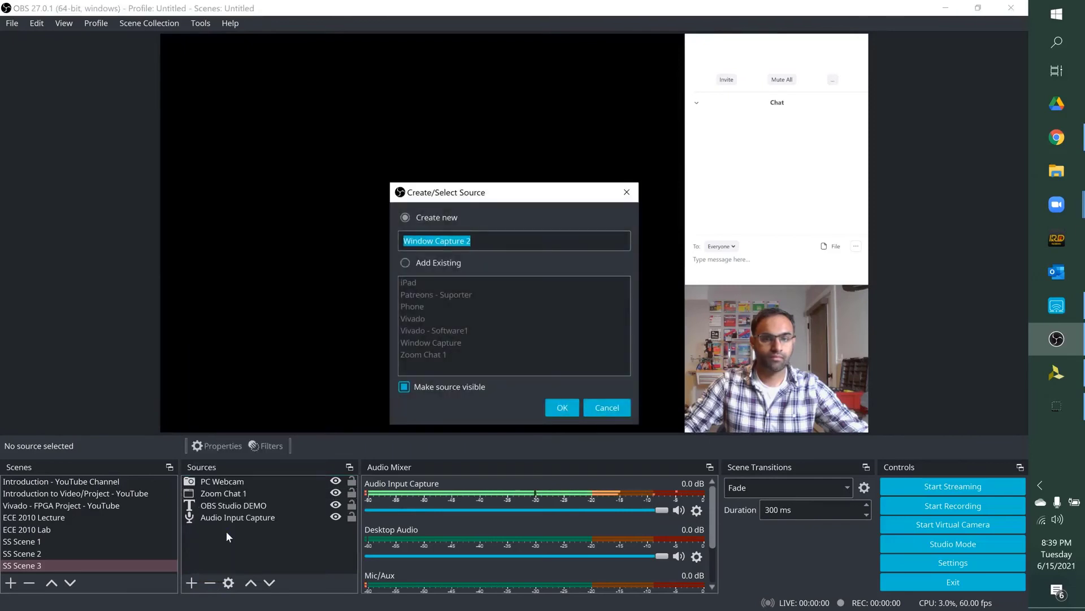
type("iPa")
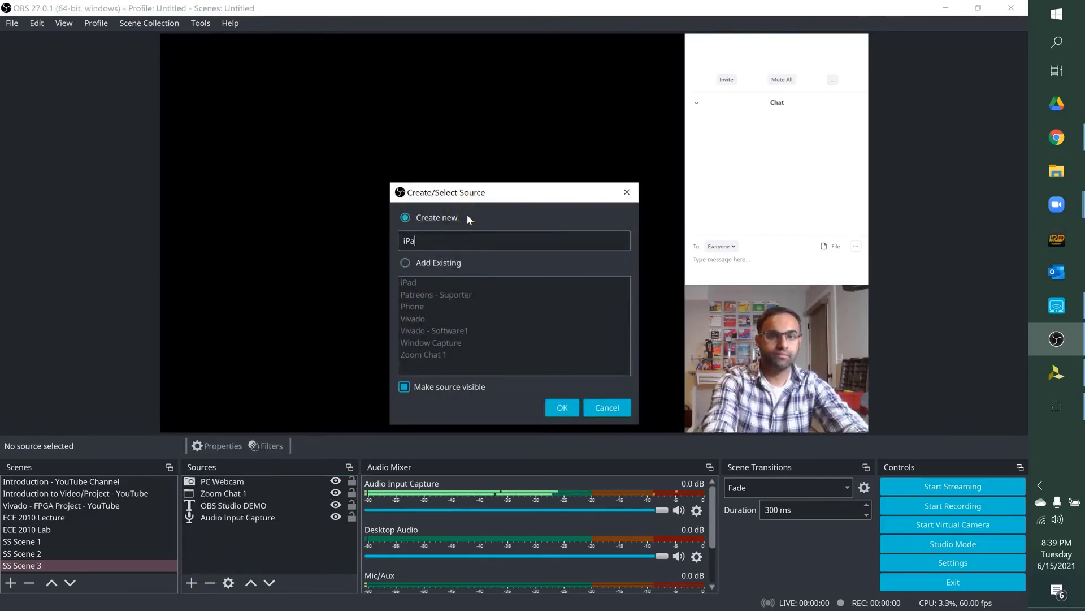
type("d Screen")
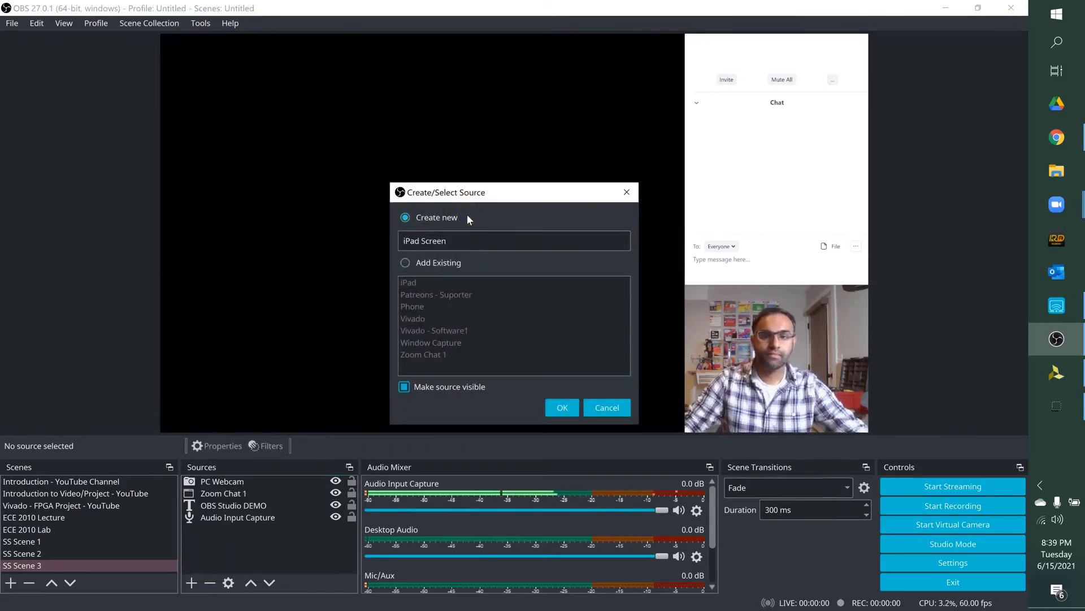
left_click(562, 407)
Step: Set iPad Screen to capture the Apowersoft iPhone/iPad Recorder window and accept its properties
left_click(528, 420)
left_click(521, 437)
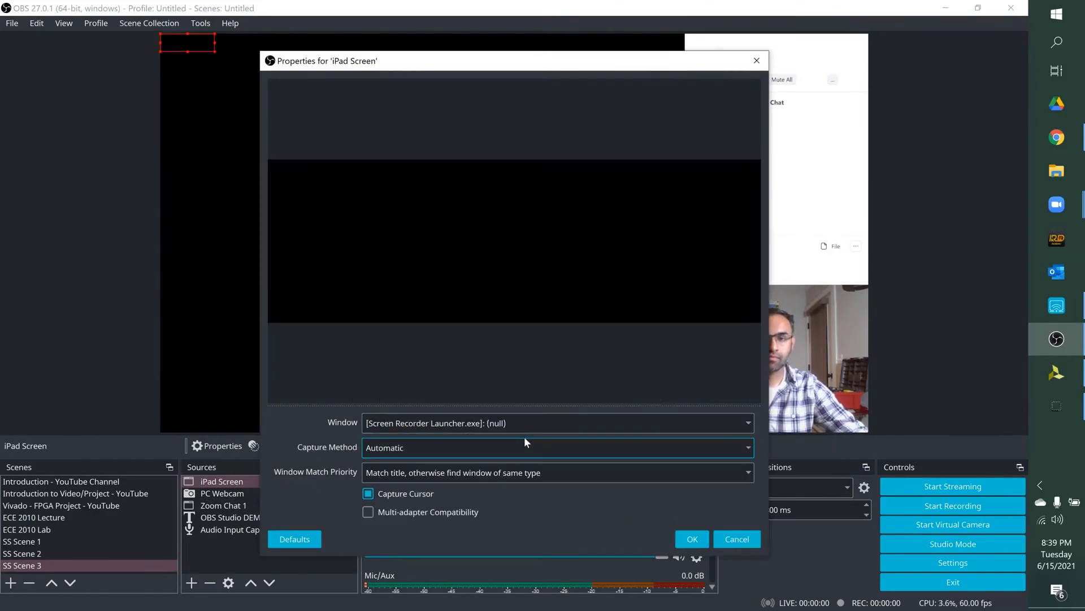
left_click(521, 422)
left_click(519, 460)
left_click(694, 539)
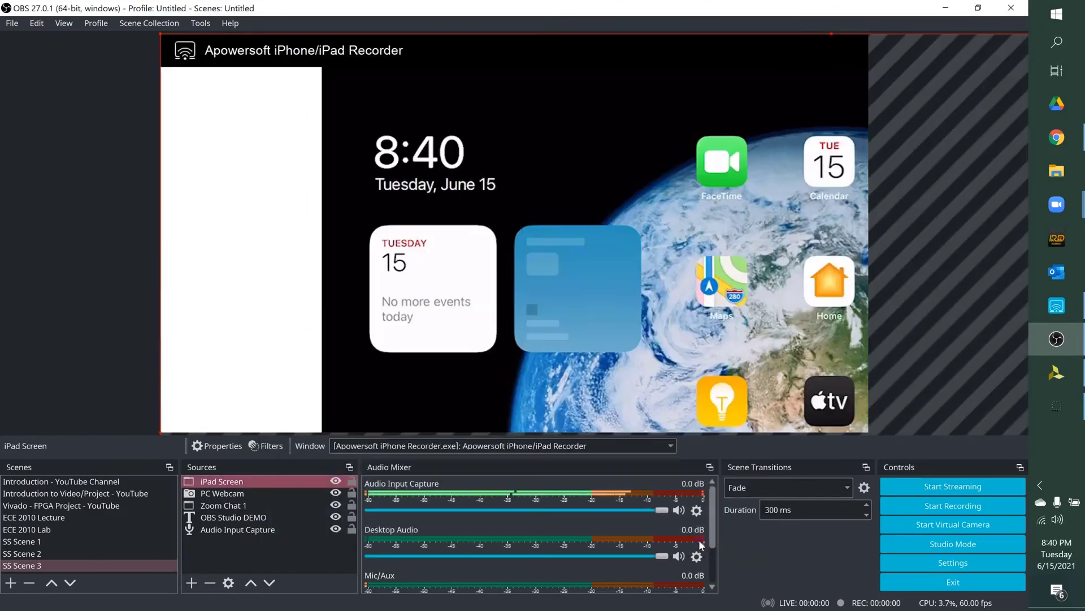
Step: Scale and position iPad Screen so the whole recorder window fills the canvas
left_click_drag(161, 35, 552, 280)
left_click_drag(648, 320, 257, 87)
left_click_drag(161, 35, 593, 293)
left_click_drag(676, 325, 868, 435)
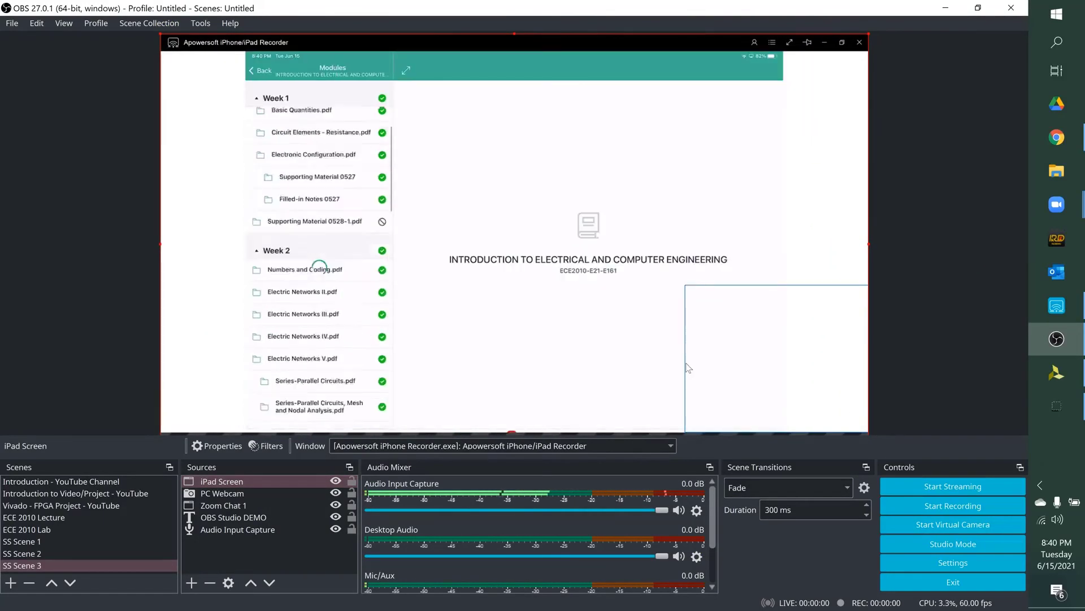
Step: Move iPad Screen below Zoom Chat 1 in the source order and shift it left on the canvas
left_click_drag(243, 481, 259, 512)
left_click_drag(610, 321, 524, 322)
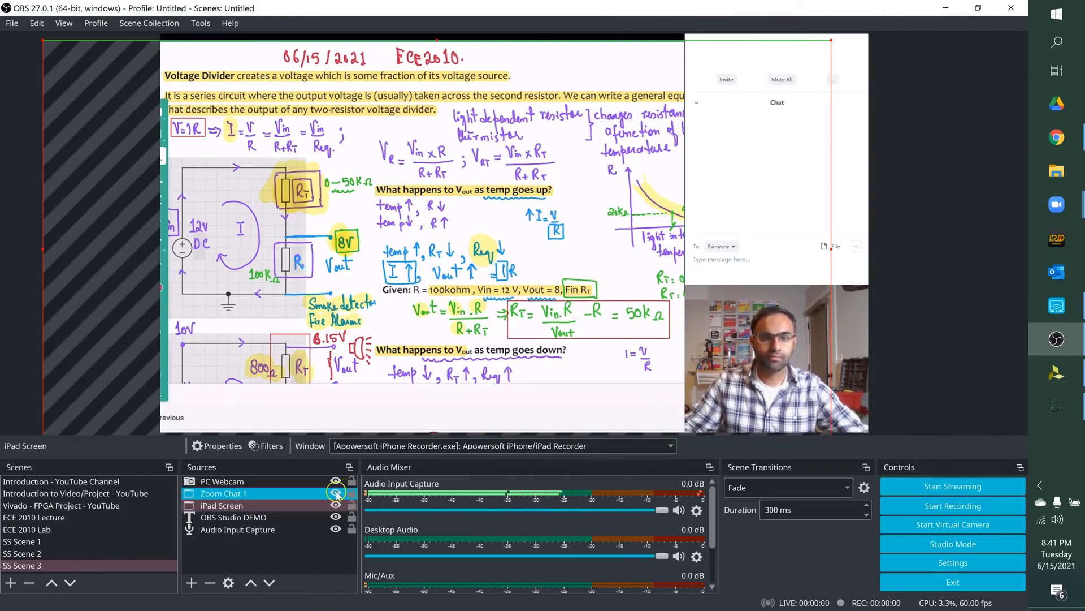
Step: Hide Zoom Chat 1 and PC Webcam to check the iPad notes uncovered, and show both sources again
left_click(336, 493)
left_click(336, 482)
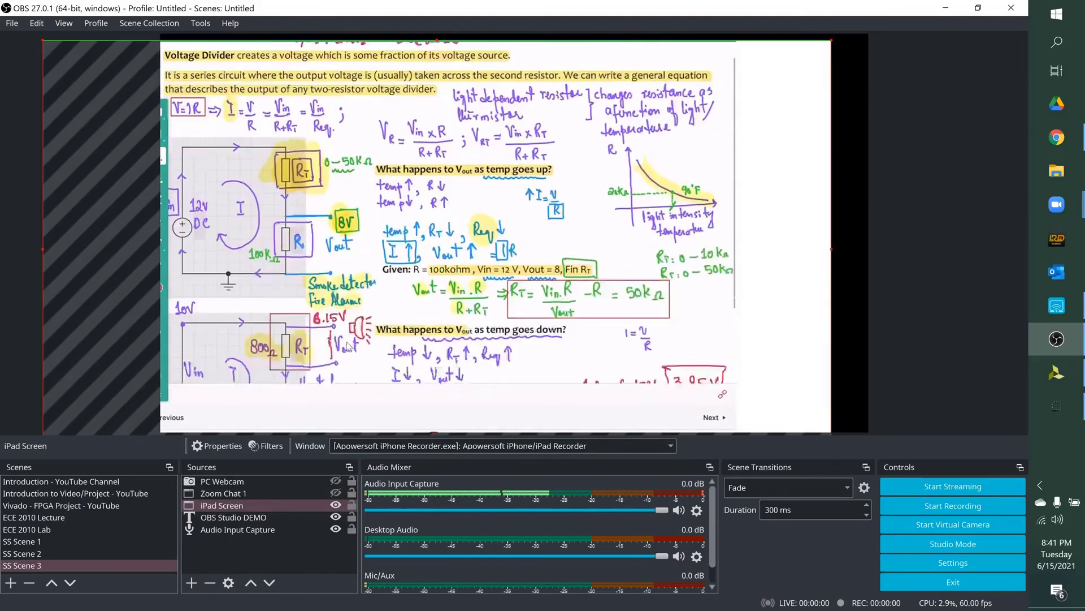
left_click(335, 493)
left_click(335, 482)
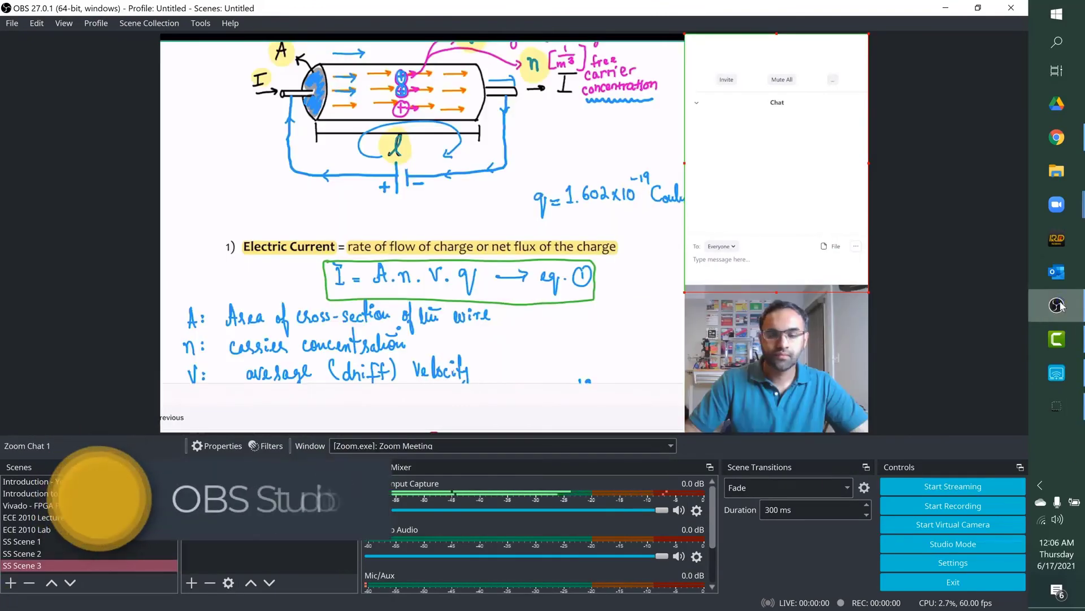
Step: Start the OBS virtual camera and switch to the Zoom meeting window
left_click(155, 555)
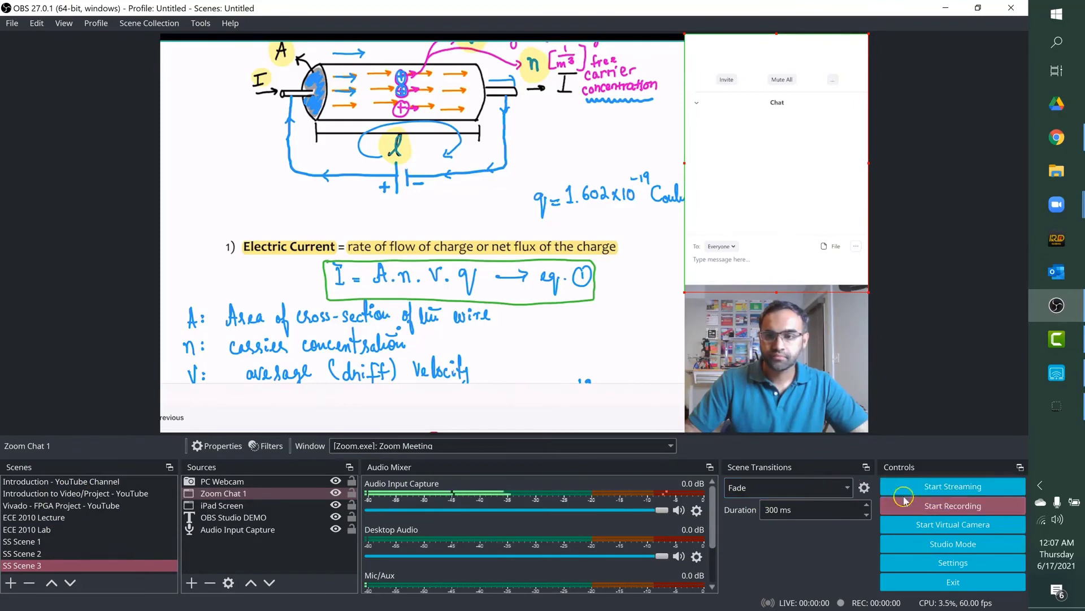
left_click(943, 528)
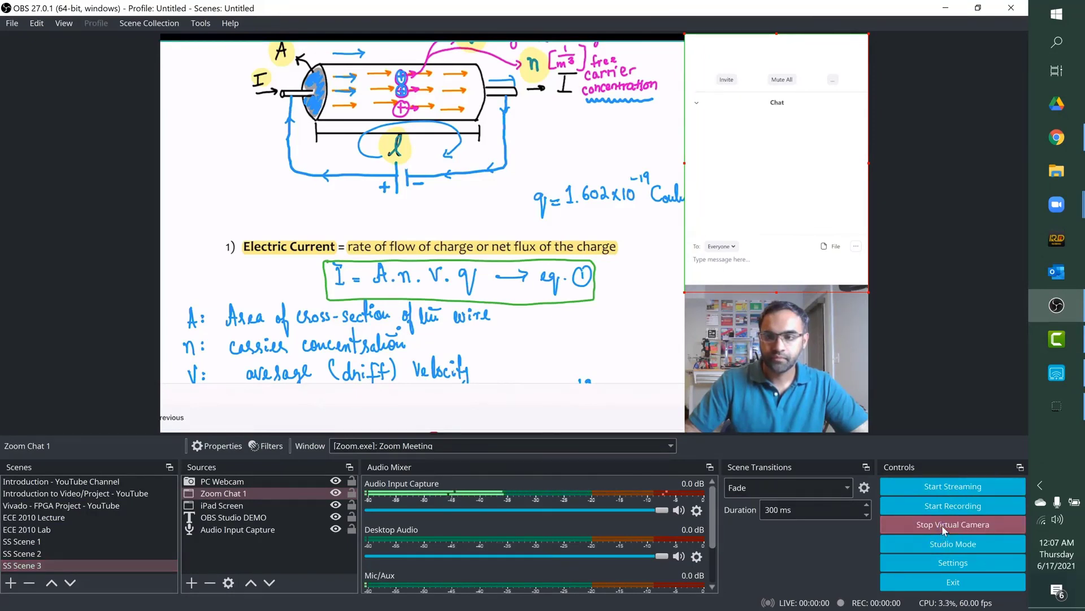
left_click(1057, 204)
left_click(1017, 238)
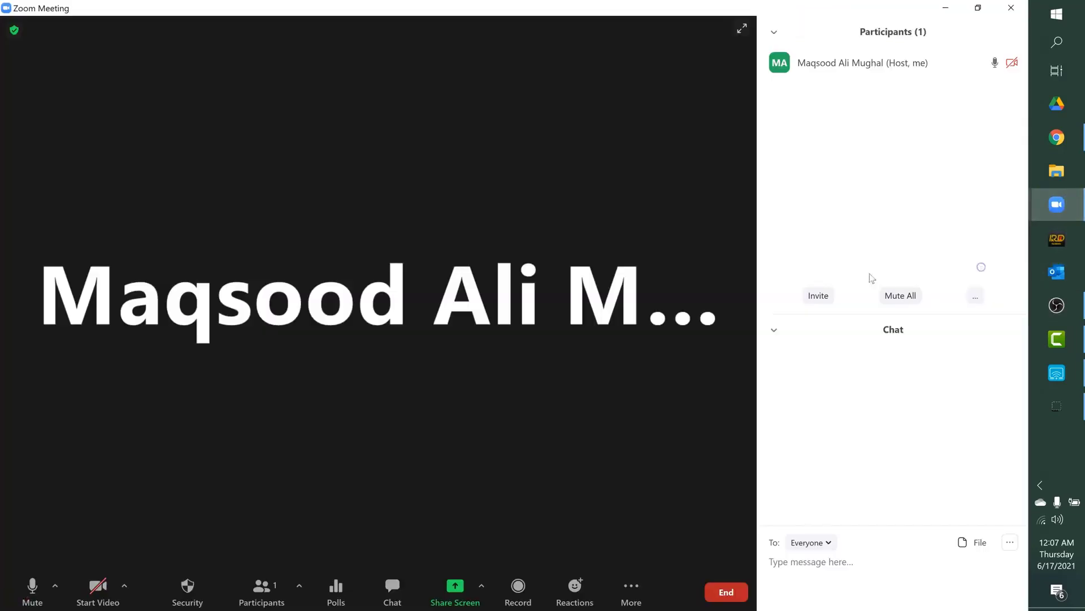
Step: Select OBS Virtual Camera as the Zoom meeting's camera and start the video
left_click(125, 586)
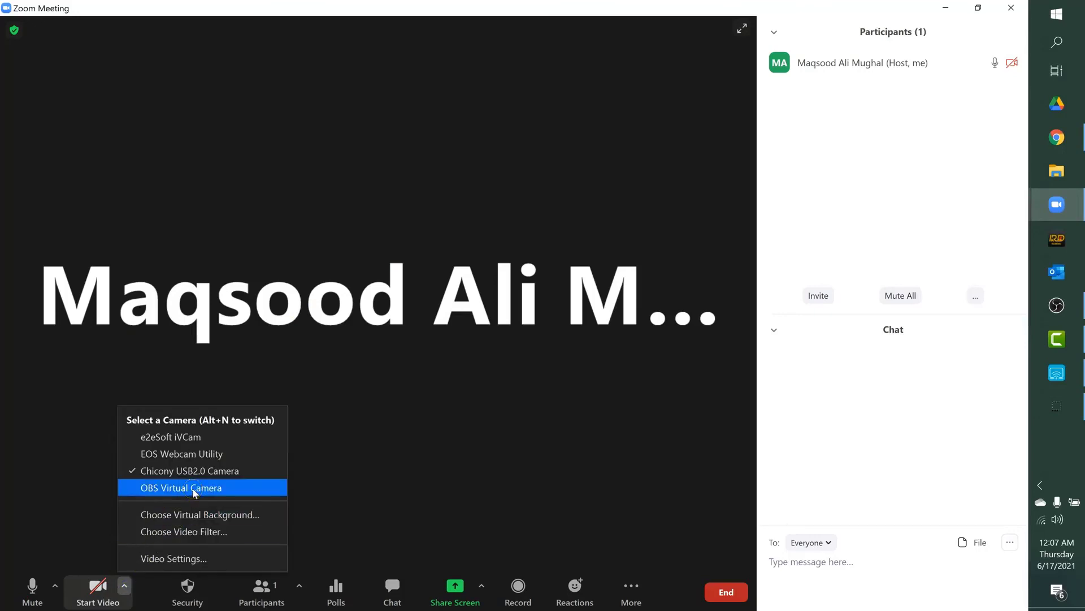
left_click(194, 490)
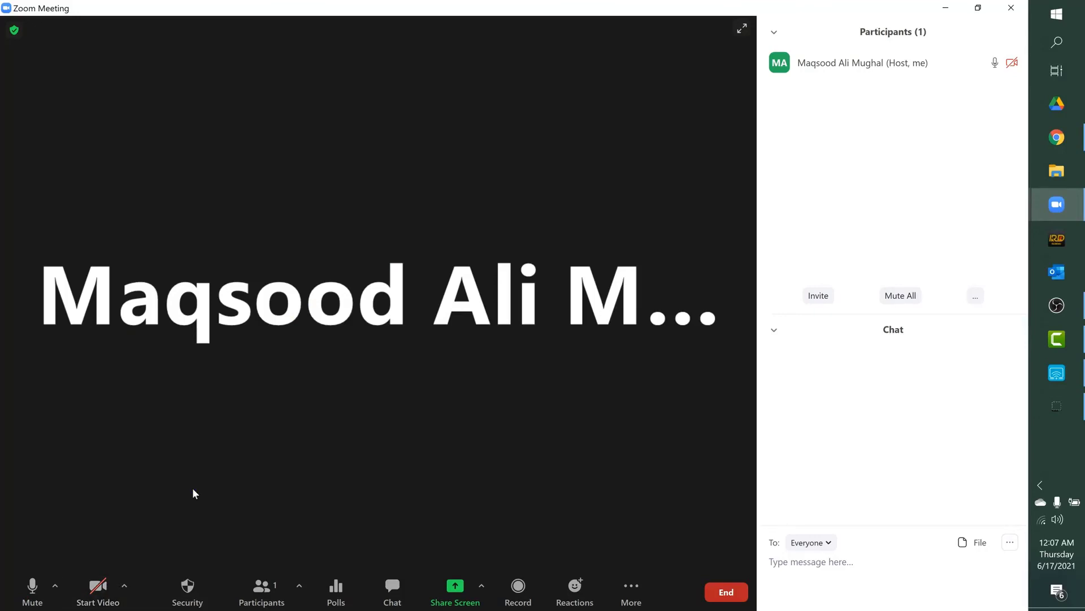
left_click(84, 592)
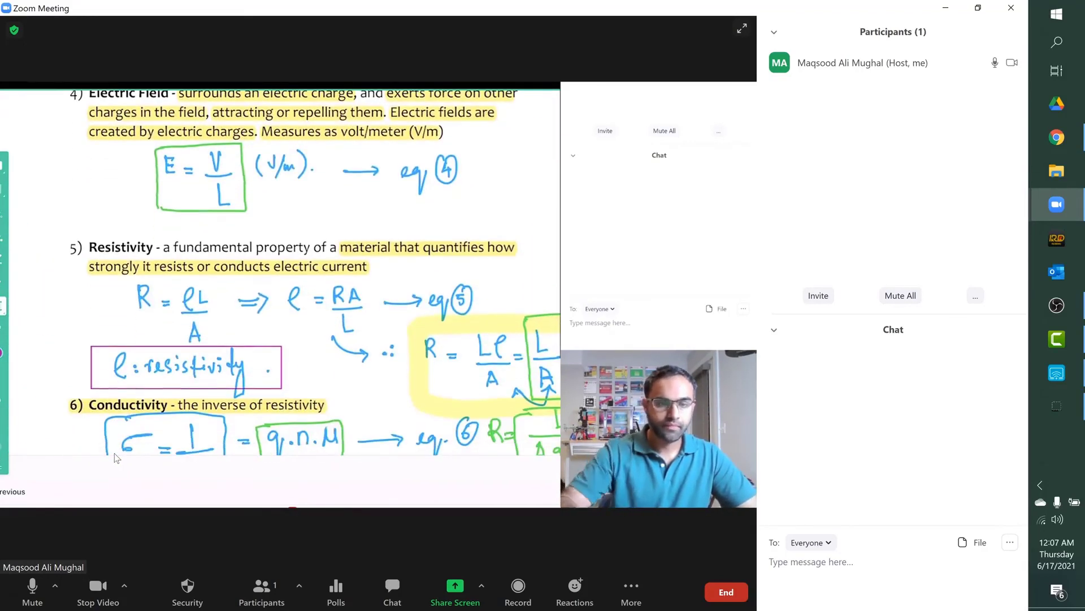
Step: Switch back to OBS Studio, stop the virtual camera and make a short test recording of SS Scene 3
left_click(1057, 306)
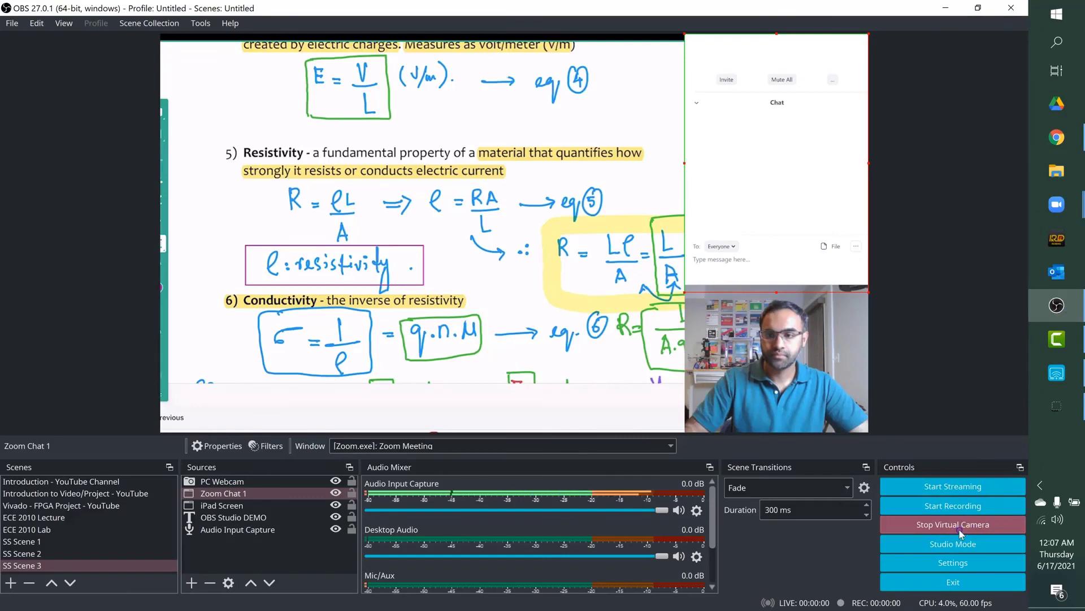
left_click(933, 507)
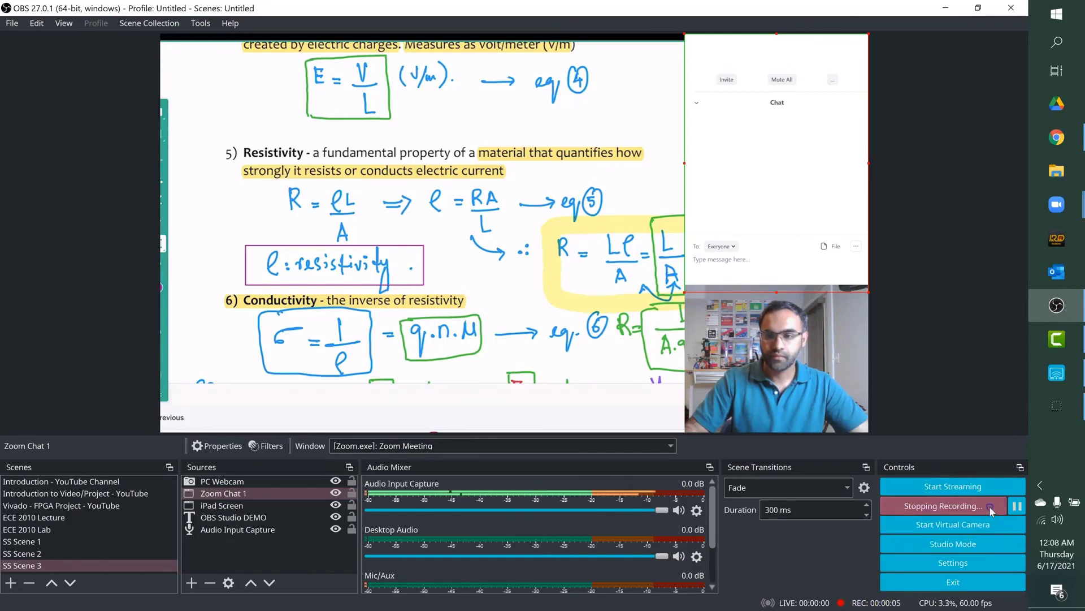
left_click(951, 488)
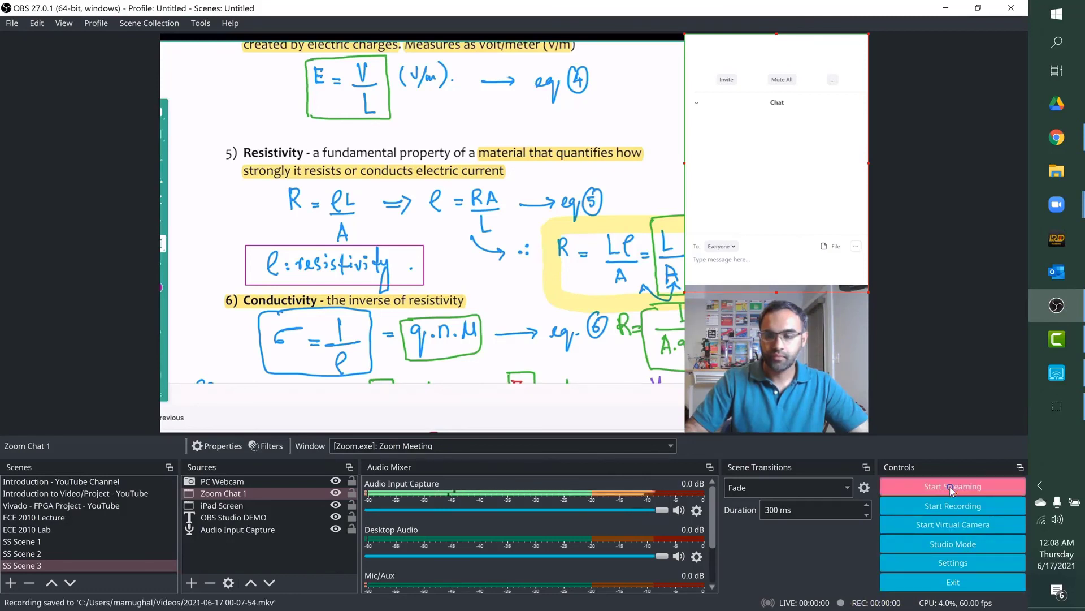